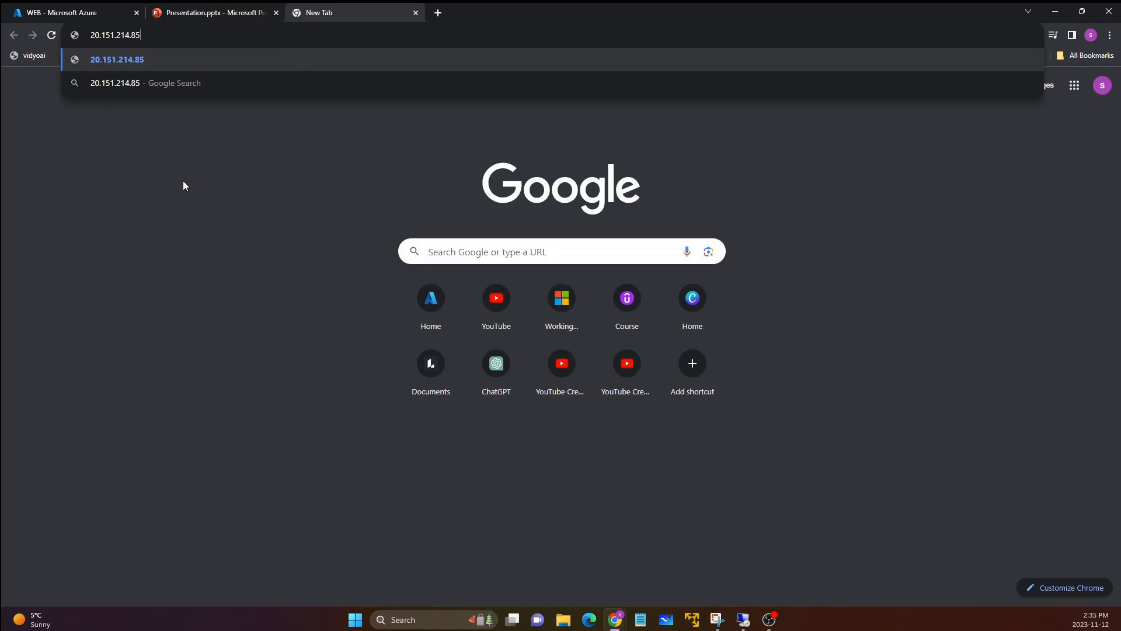
# Step: Load the website at 20.151.214.85 in the new tab and place that tab directly after the Azure portal tab
pyautogui.press('Return')
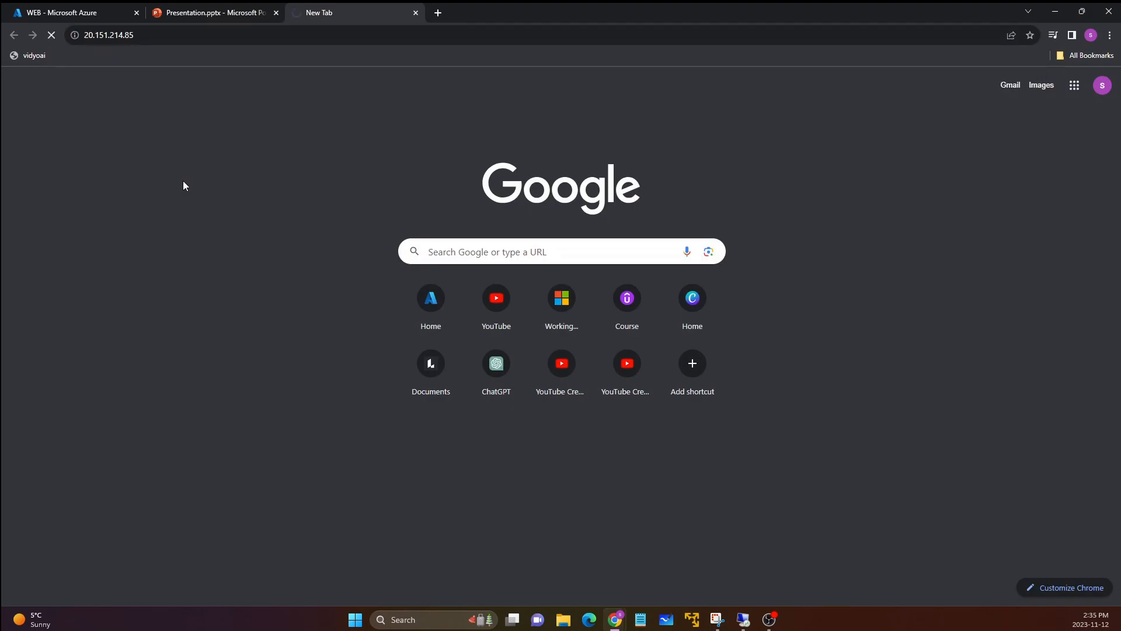
pyautogui.moveTo(327, 14); pyautogui.dragTo(198, 14)
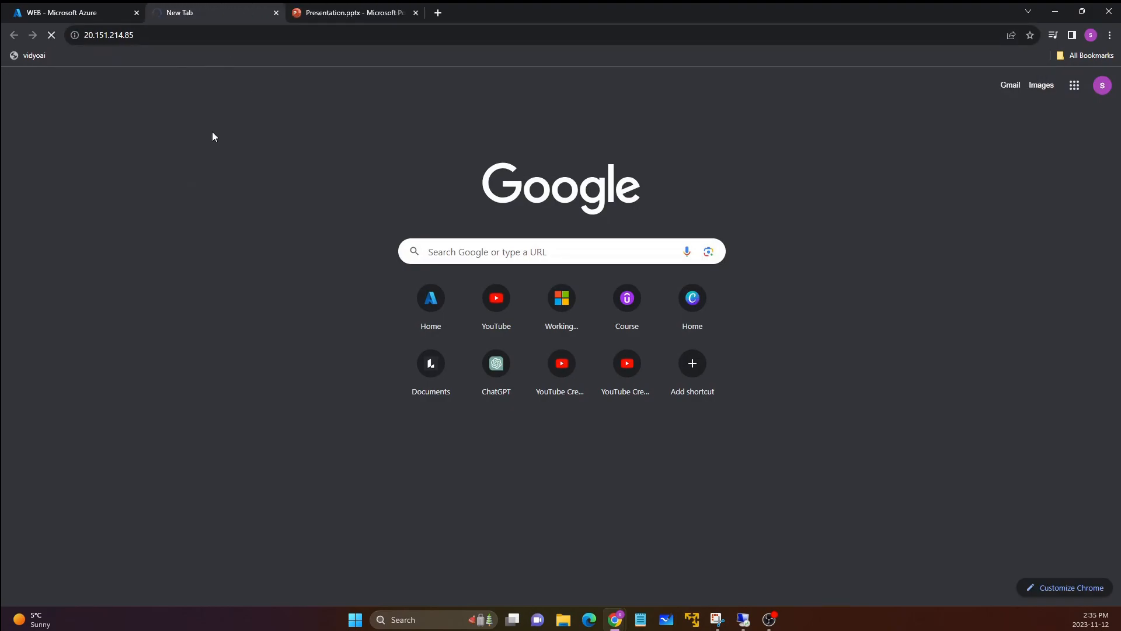
pyautogui.moveTo(199, 72); pyautogui.dragTo(25, 67)
pyautogui.click(97, 95)
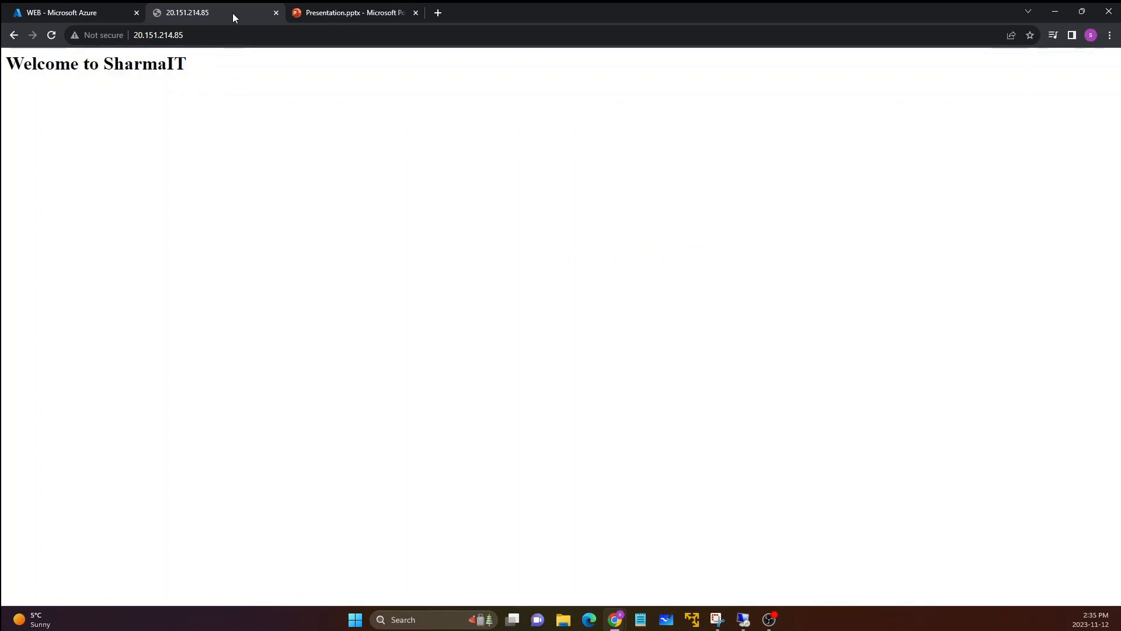
# Step: Close the website tab and review the public and private IP addresses on the WEB virtual machine's overview
pyautogui.click(276, 12)
pyautogui.click(62, 8)
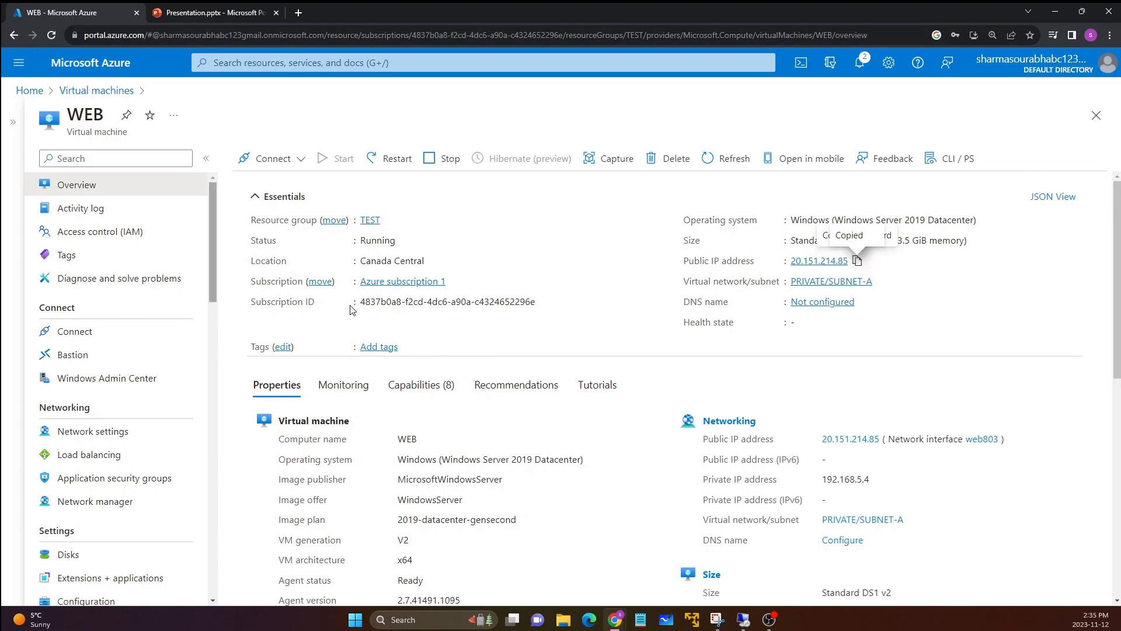
pyautogui.moveTo(683, 266); pyautogui.dragTo(735, 271)
pyautogui.click(751, 271)
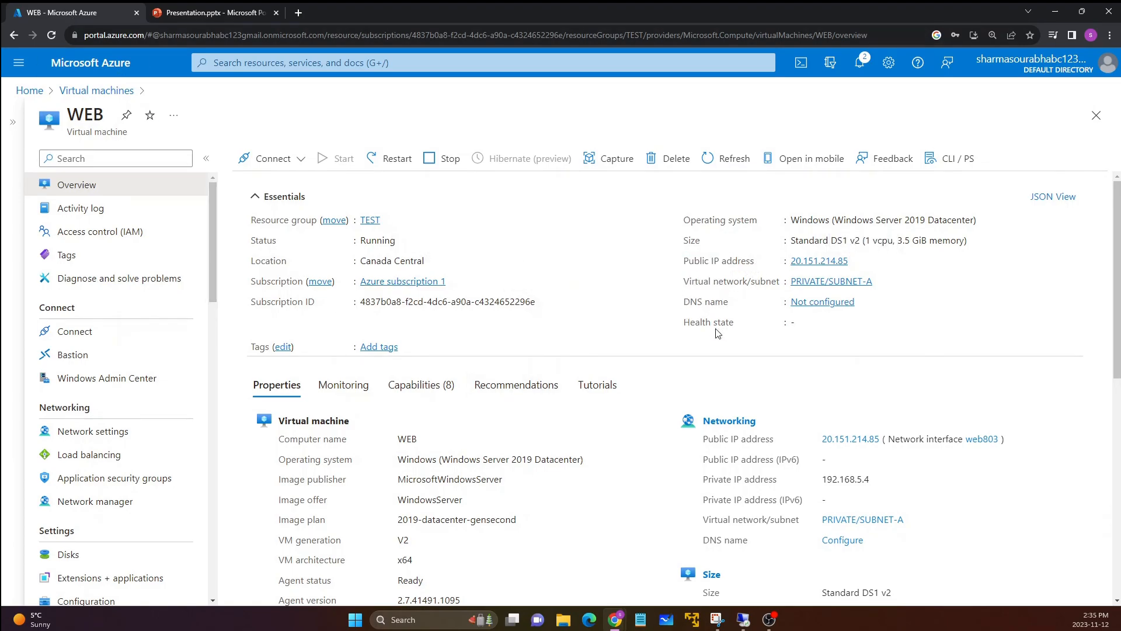
pyautogui.moveTo(822, 479); pyautogui.dragTo(885, 488)
pyautogui.click(884, 488)
# Step: Disassociate the public IP address from ipconfig1 on the WEB virtual machine's network interface web803 and save the change
pyautogui.click(76, 438)
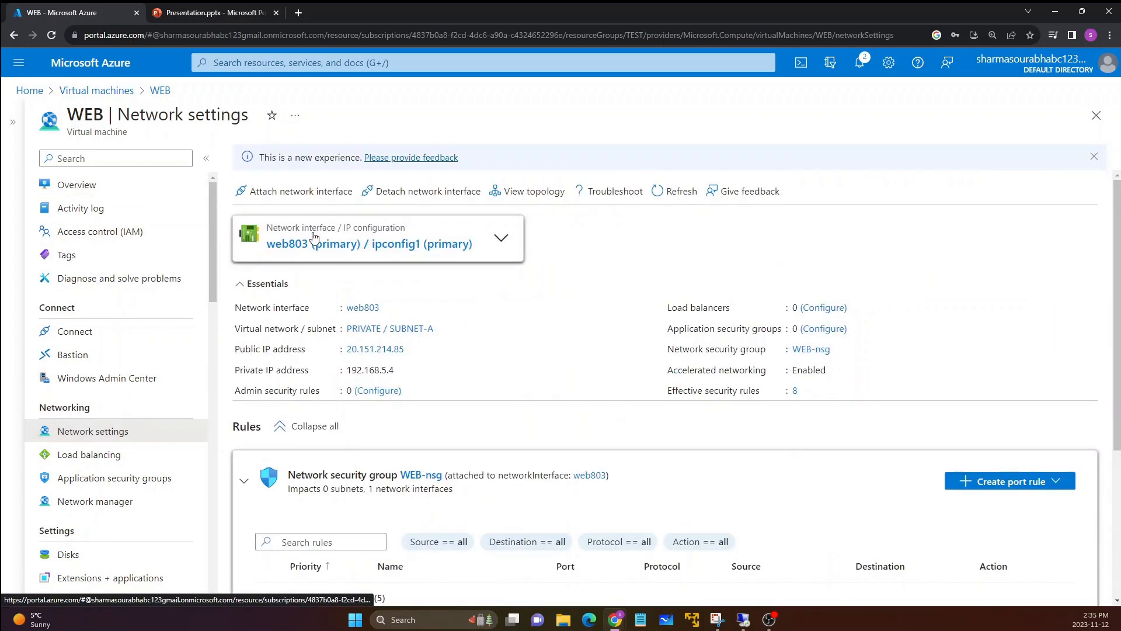
pyautogui.click(310, 242)
pyautogui.click(309, 242)
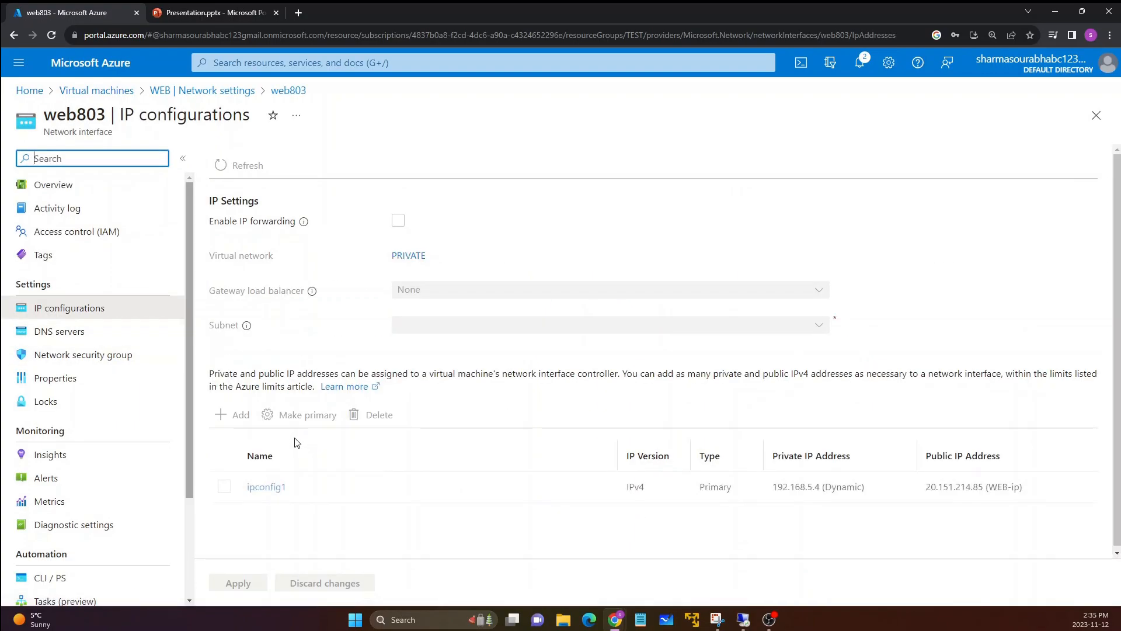
pyautogui.click(264, 497)
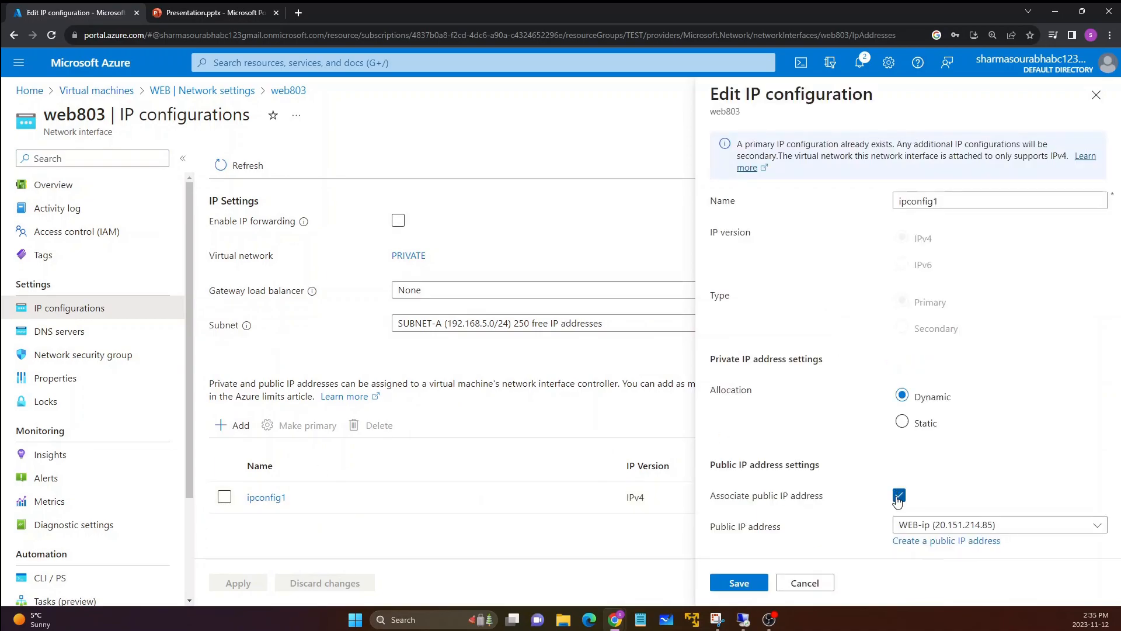
pyautogui.click(899, 495)
pyautogui.click(741, 583)
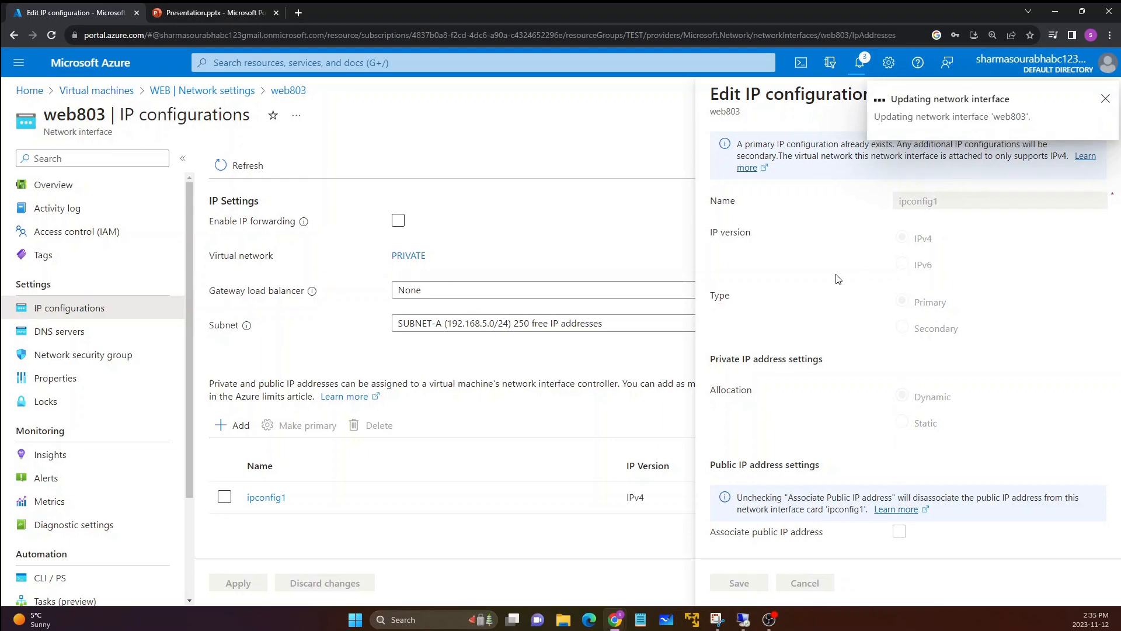
# Step: Check the virtual machine's Remote Desktop session window, and close the IP configuration editor in the Azure portal
pyautogui.click(745, 621)
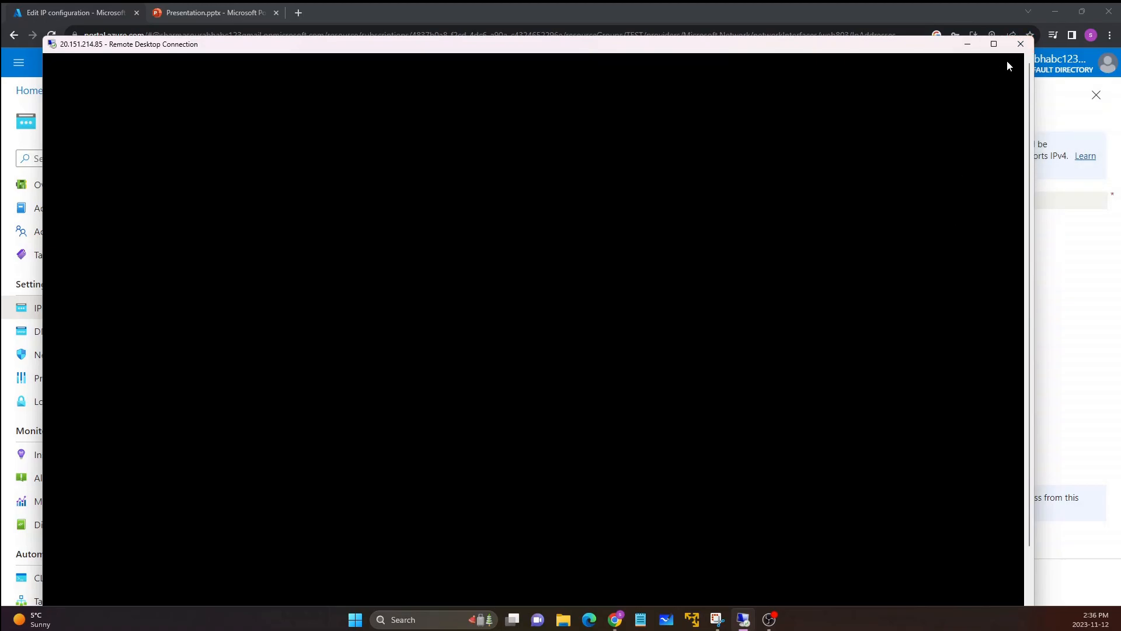
pyautogui.click(968, 44)
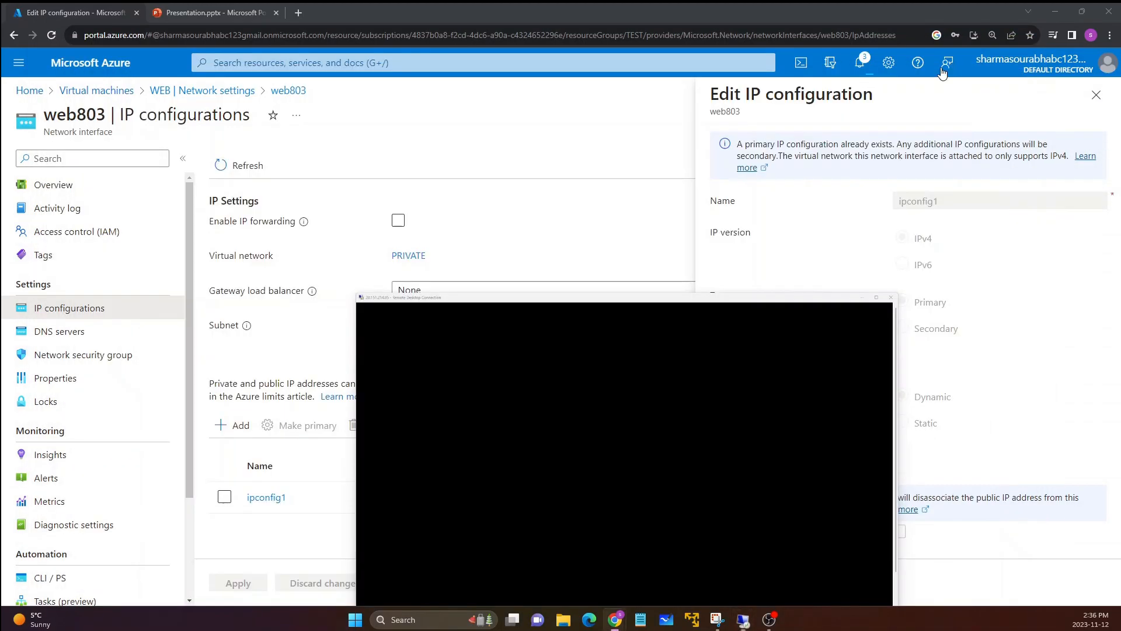
pyautogui.click(1096, 94)
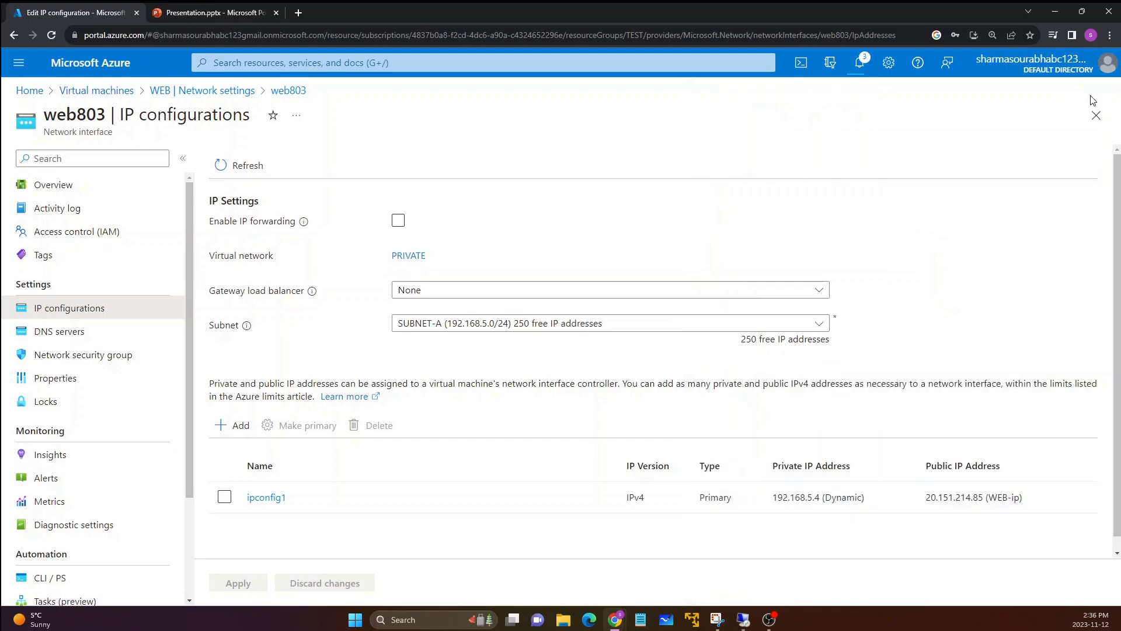
# Step: Check the progress of the web803 network interface update in the portal notifications
pyautogui.click(861, 63)
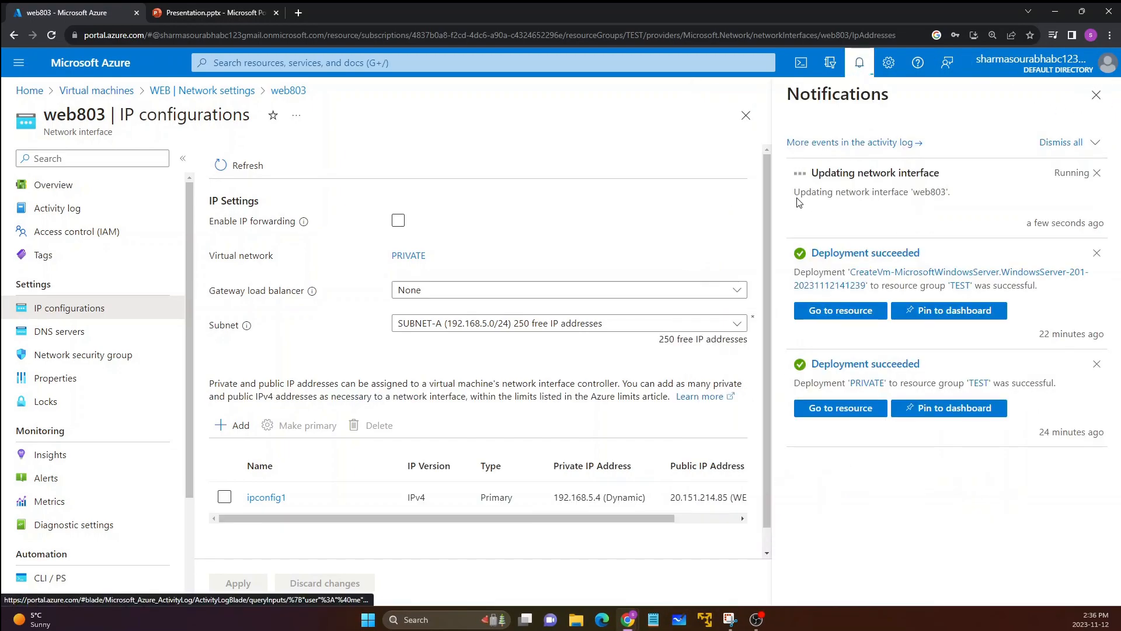
pyautogui.moveTo(795, 193); pyautogui.dragTo(934, 208)
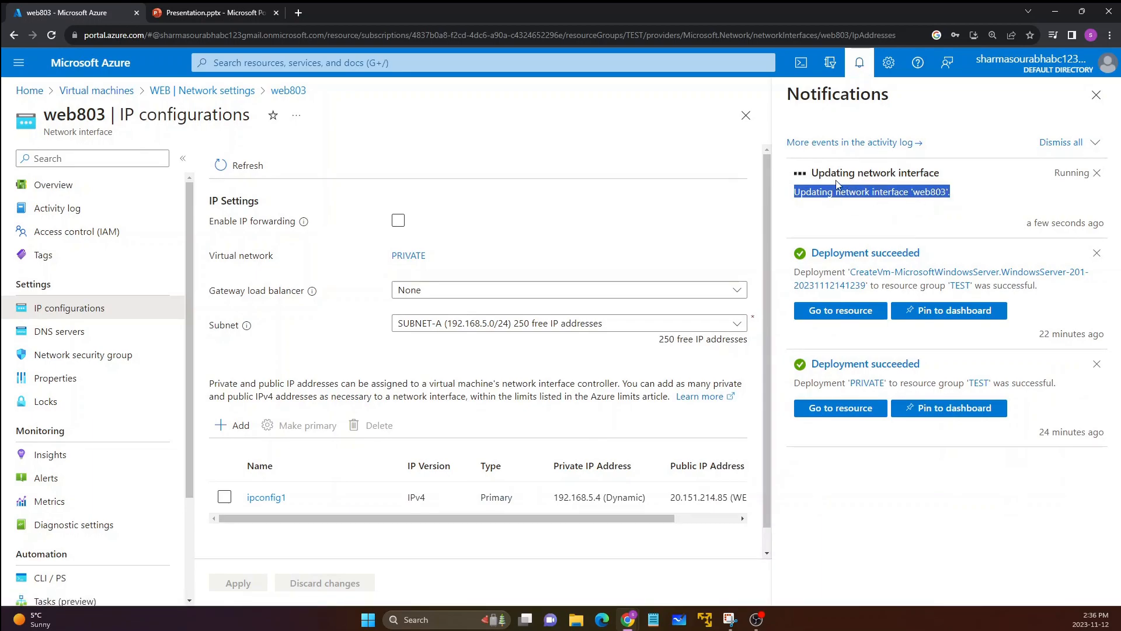
pyautogui.click(1096, 95)
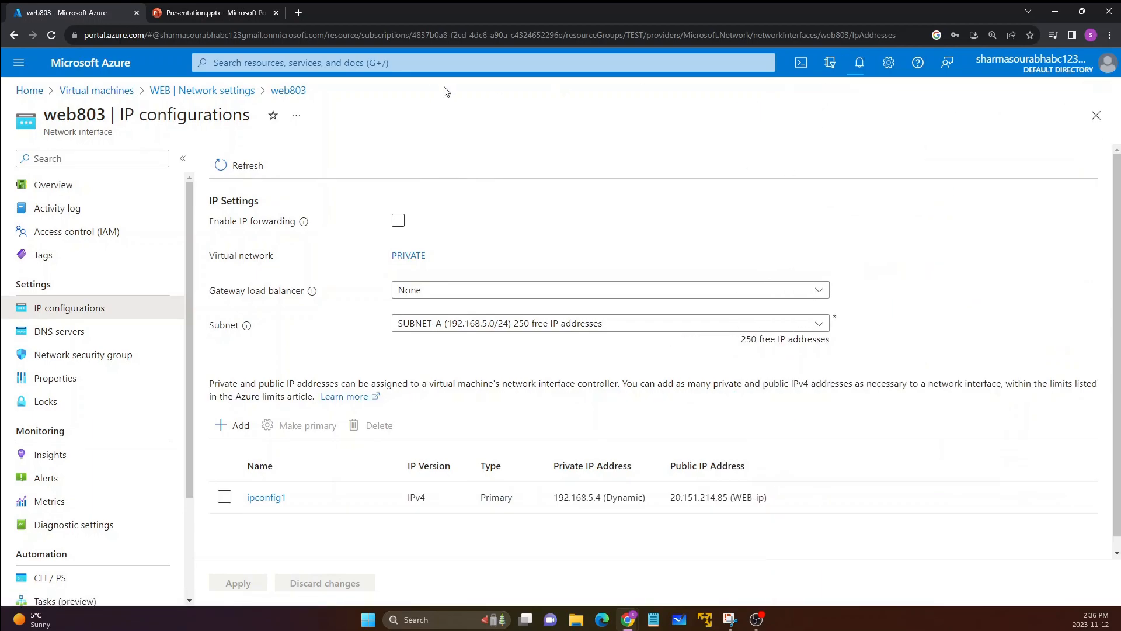
# Step: Open the subnets of the PRIVATE virtual network and review the SUBNET-A entry
pyautogui.click(97, 91)
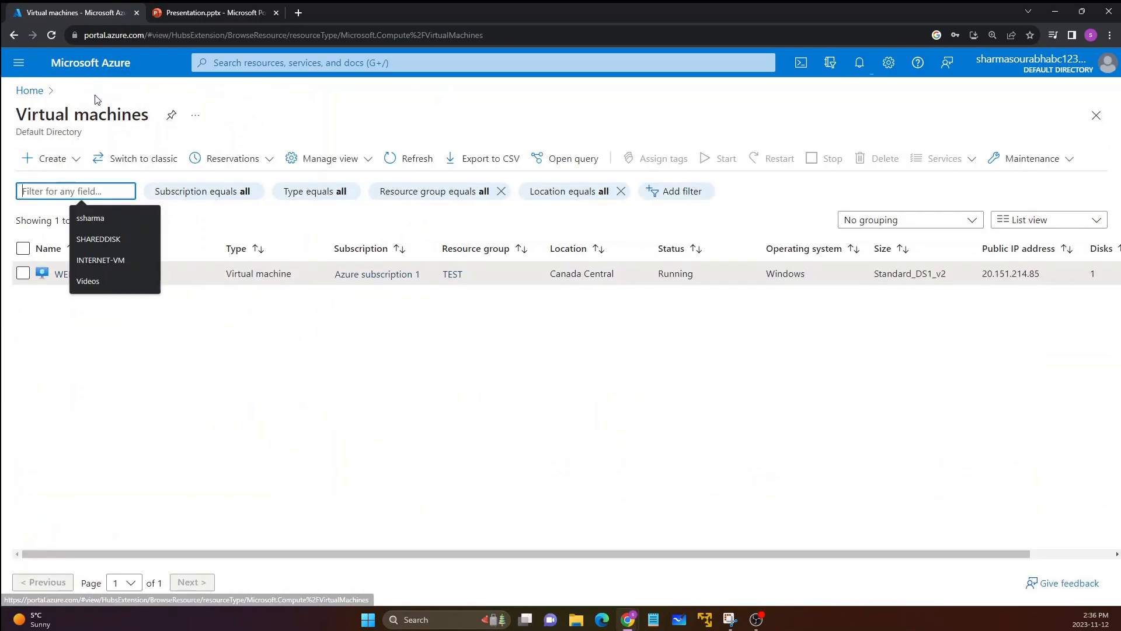
pyautogui.click(31, 91)
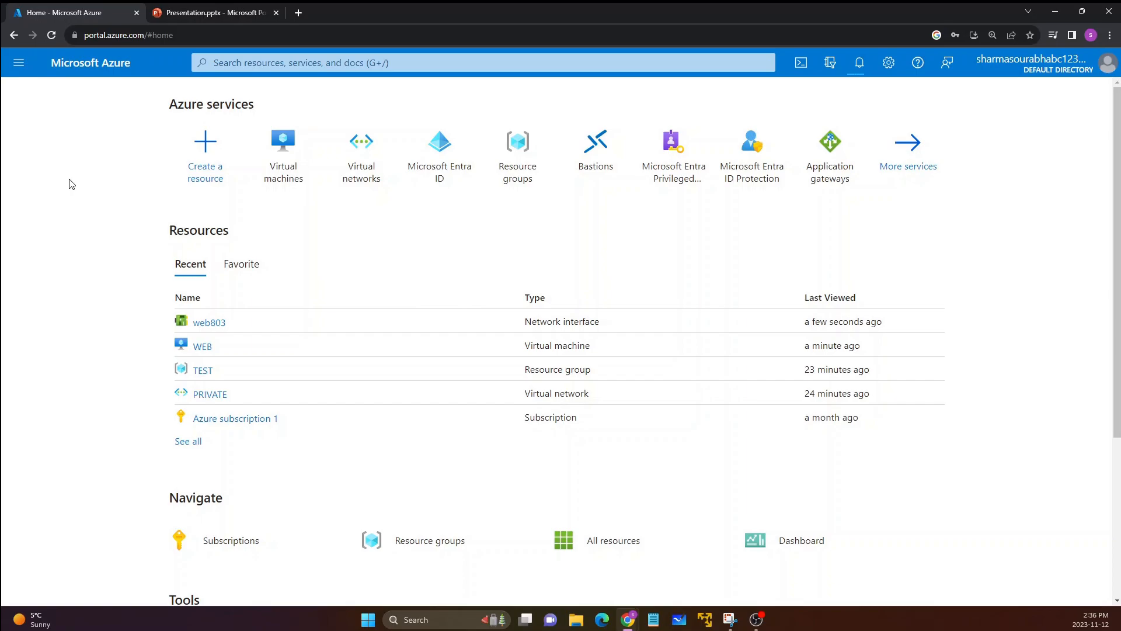
pyautogui.click(363, 181)
pyautogui.click(99, 191)
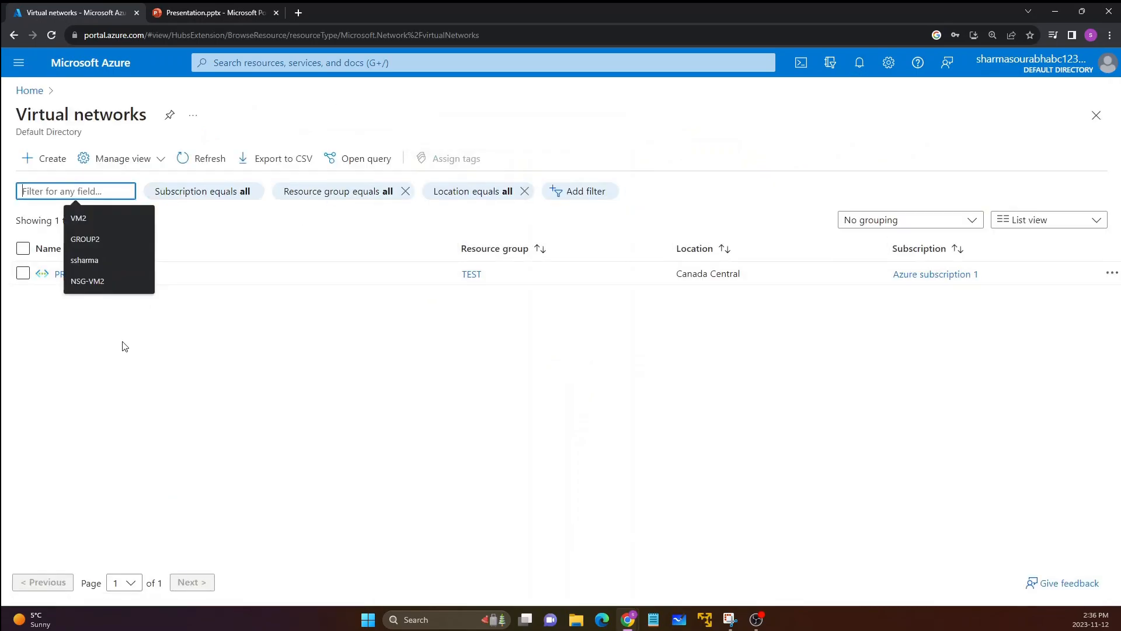
pyautogui.click(121, 344)
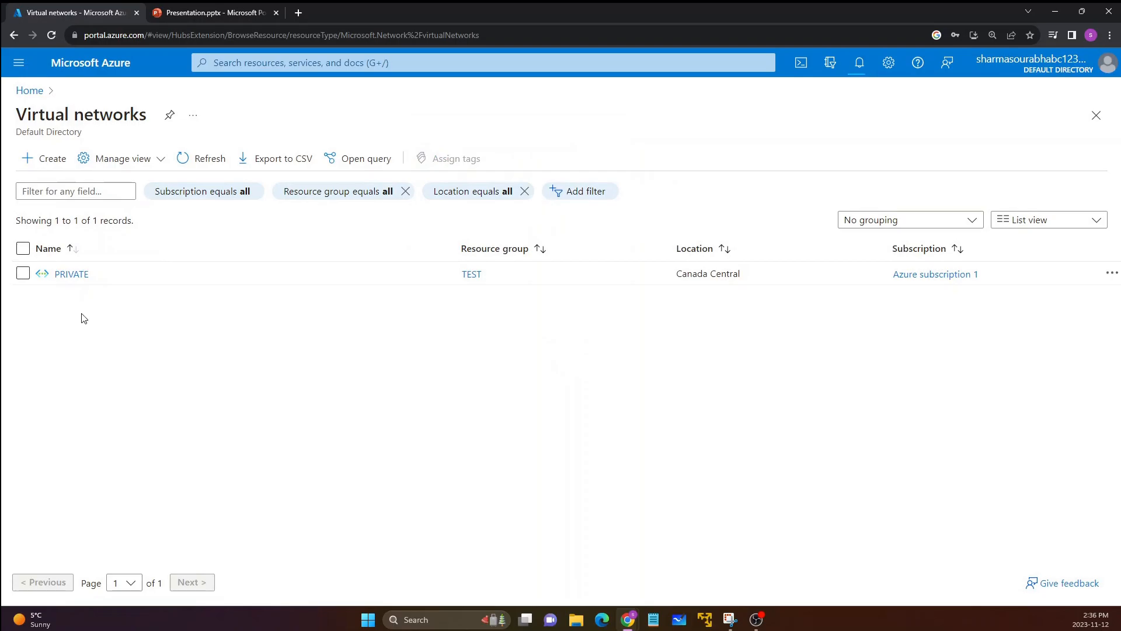
pyautogui.click(73, 276)
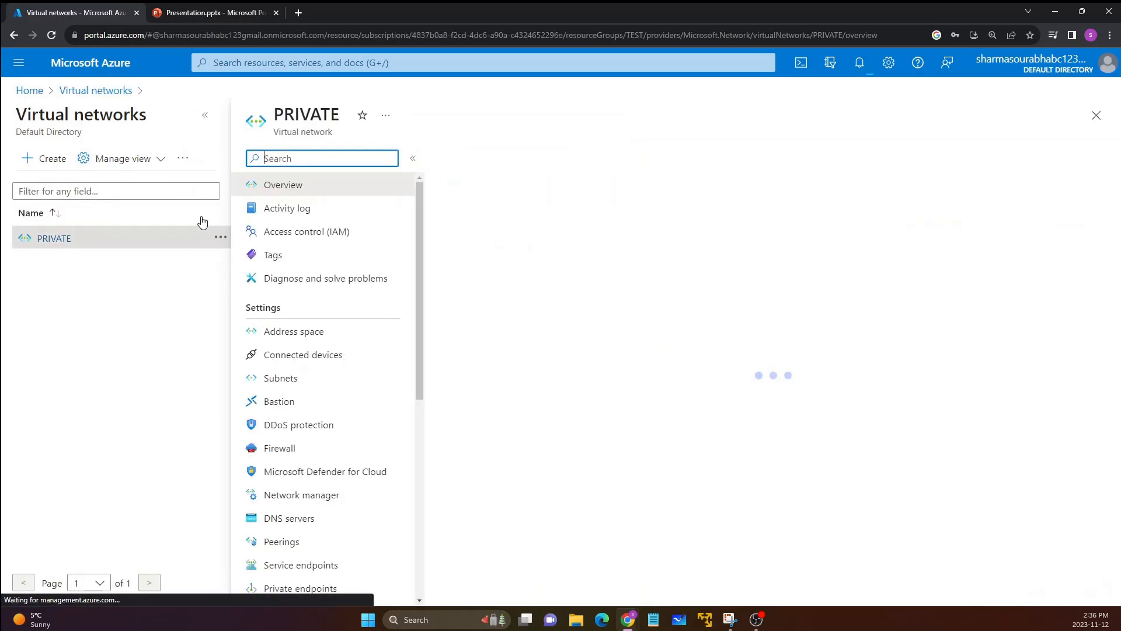
pyautogui.click(206, 116)
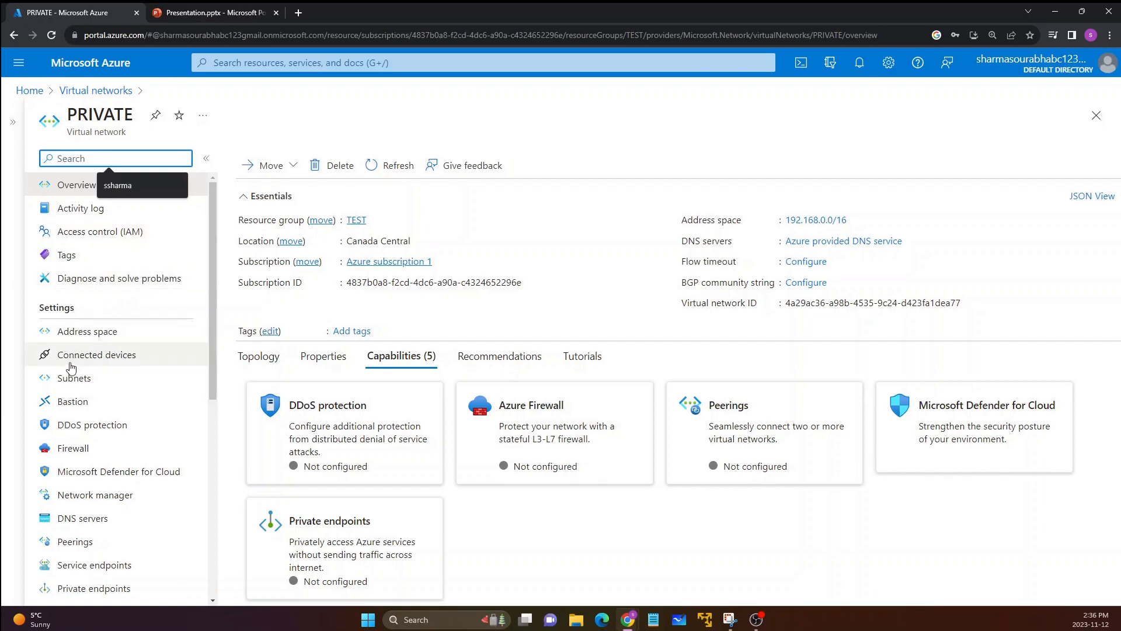
pyautogui.click(83, 390)
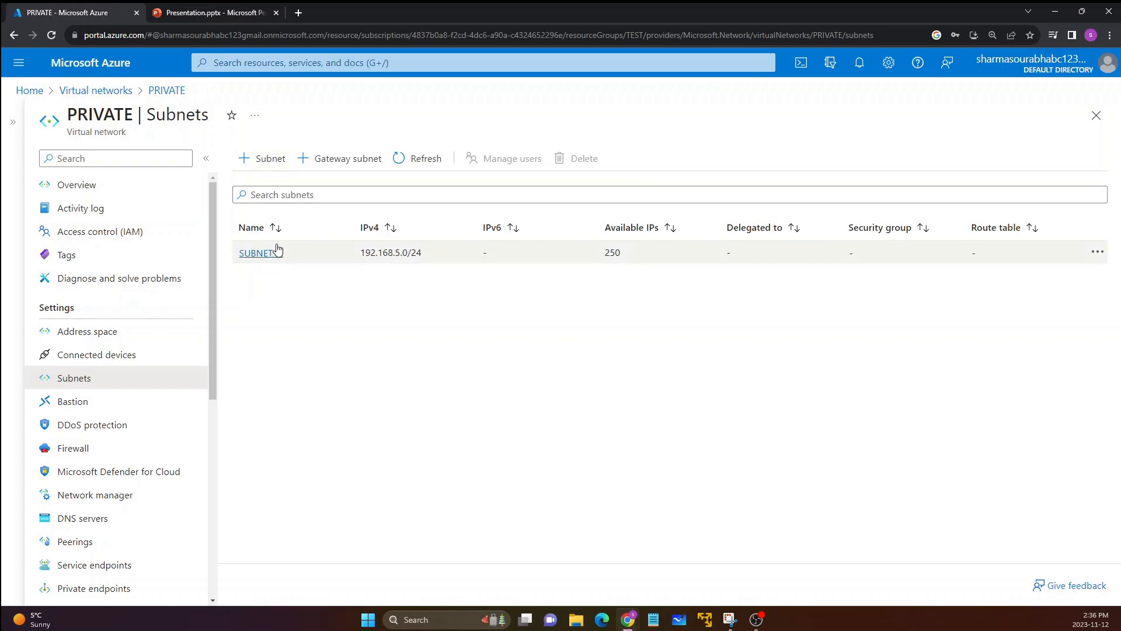
pyautogui.moveTo(286, 253); pyautogui.dragTo(244, 257)
pyautogui.click(311, 298)
pyautogui.click(262, 293)
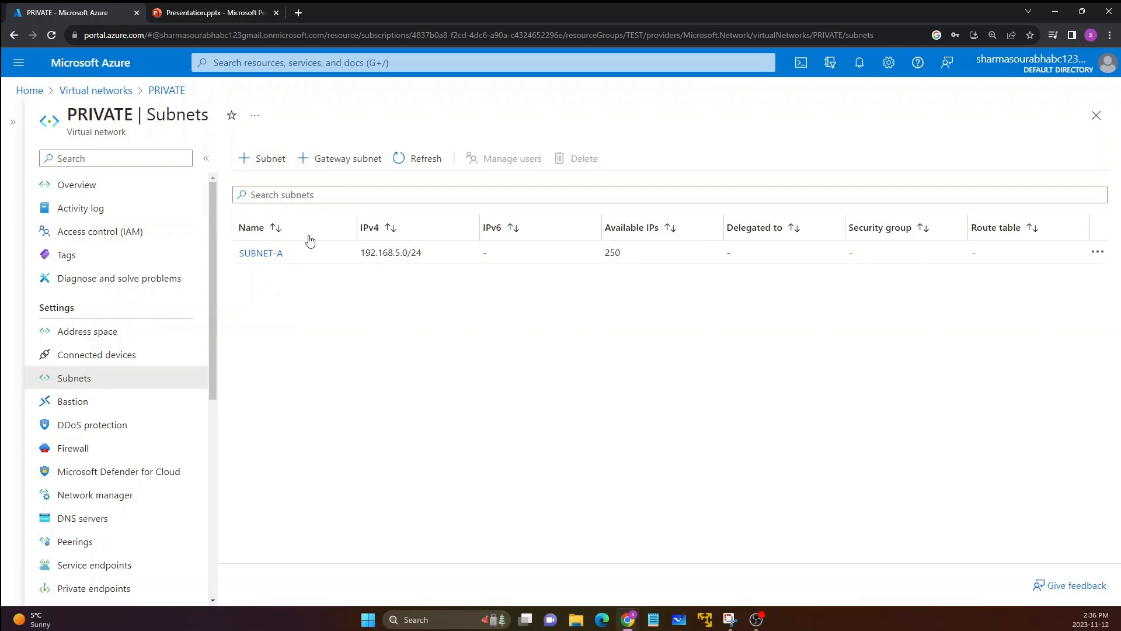
# Step: Start adding a gateway subnet to the PRIVATE virtual network and review its predefined name and settings
pyautogui.click(343, 170)
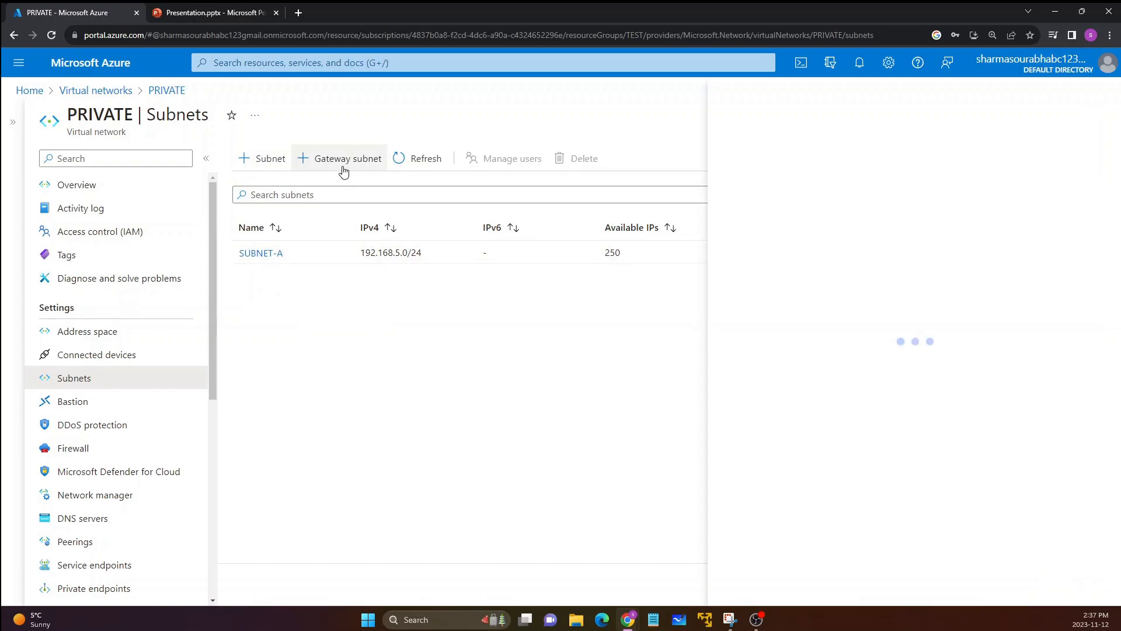
pyautogui.moveTo(790, 162); pyautogui.dragTo(714, 165)
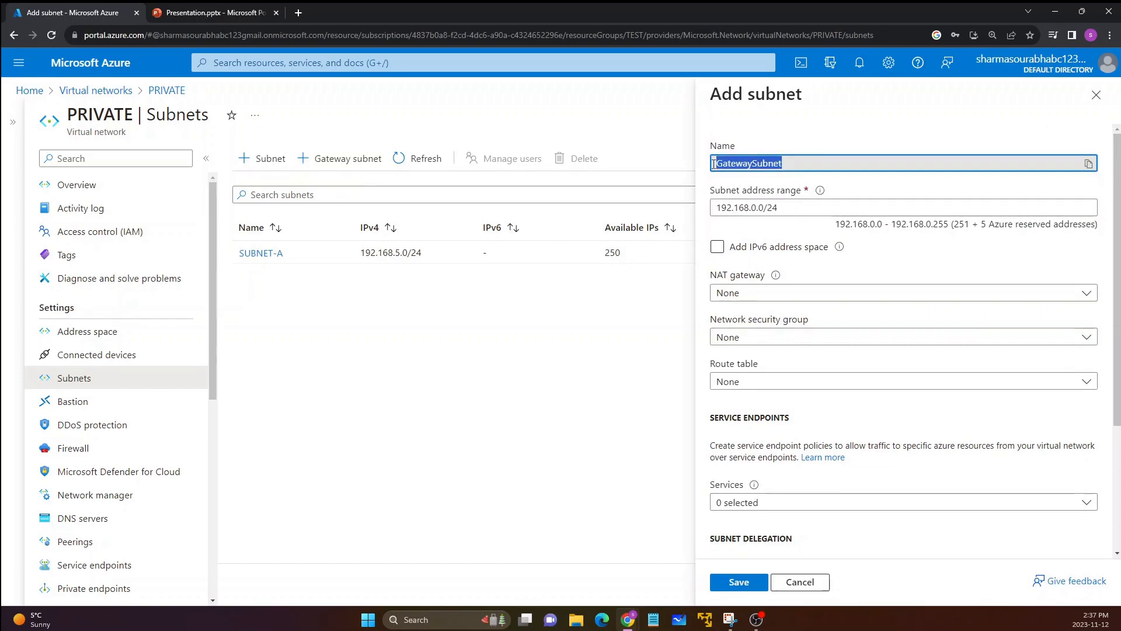
pyautogui.scroll(-3, 783, 152)
pyautogui.scroll(3, 818, 199)
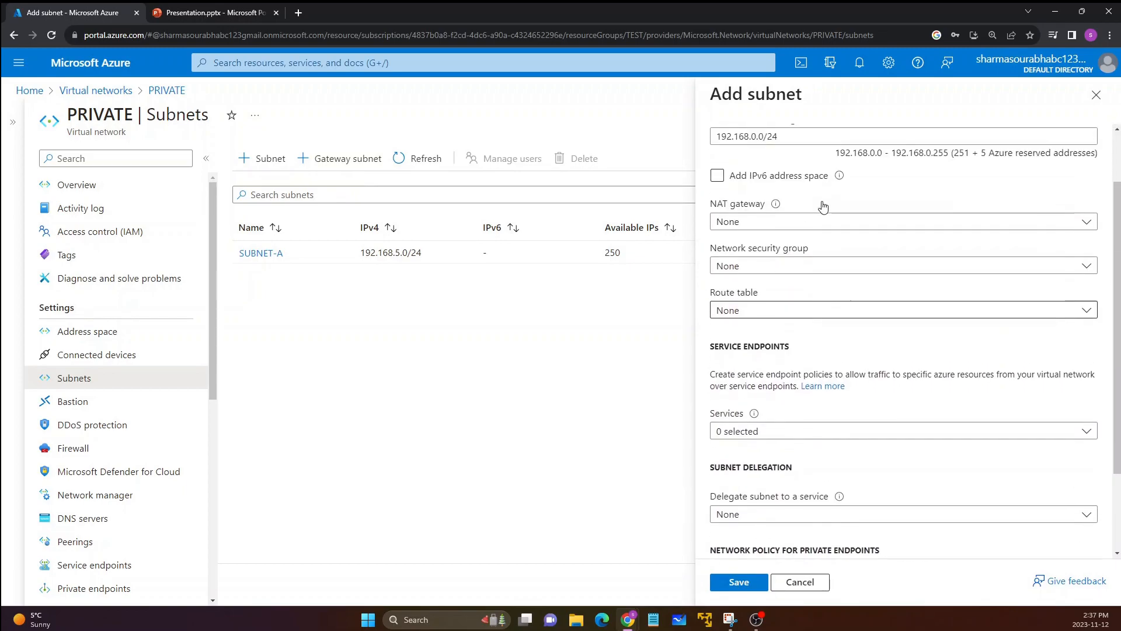
pyautogui.click(772, 152)
pyautogui.moveTo(783, 162); pyautogui.dragTo(713, 163)
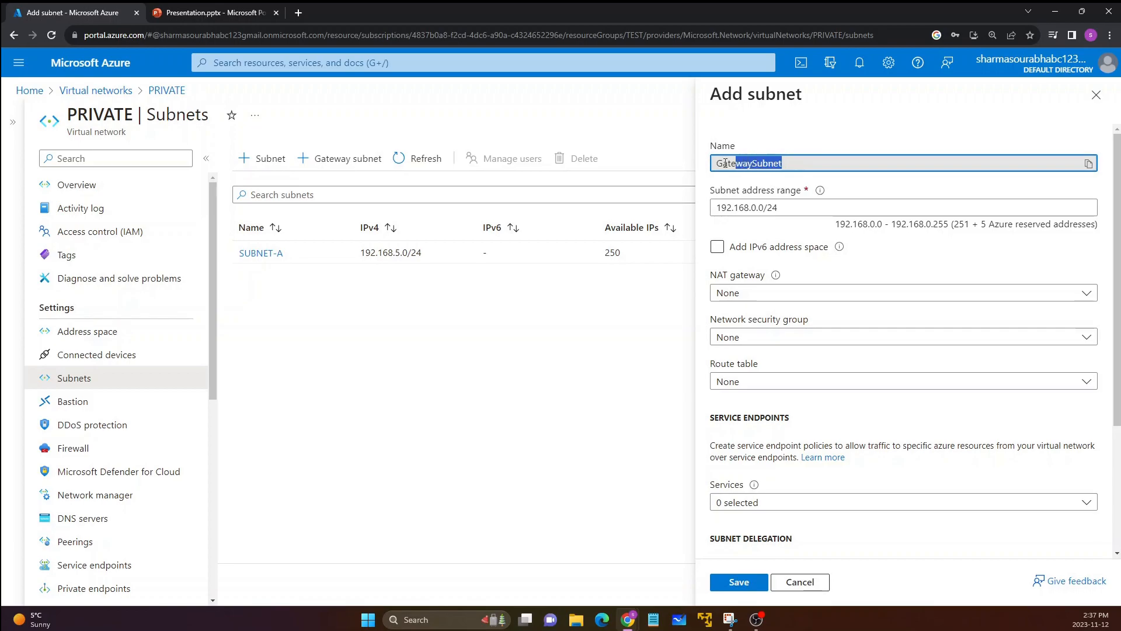
pyautogui.click(729, 187)
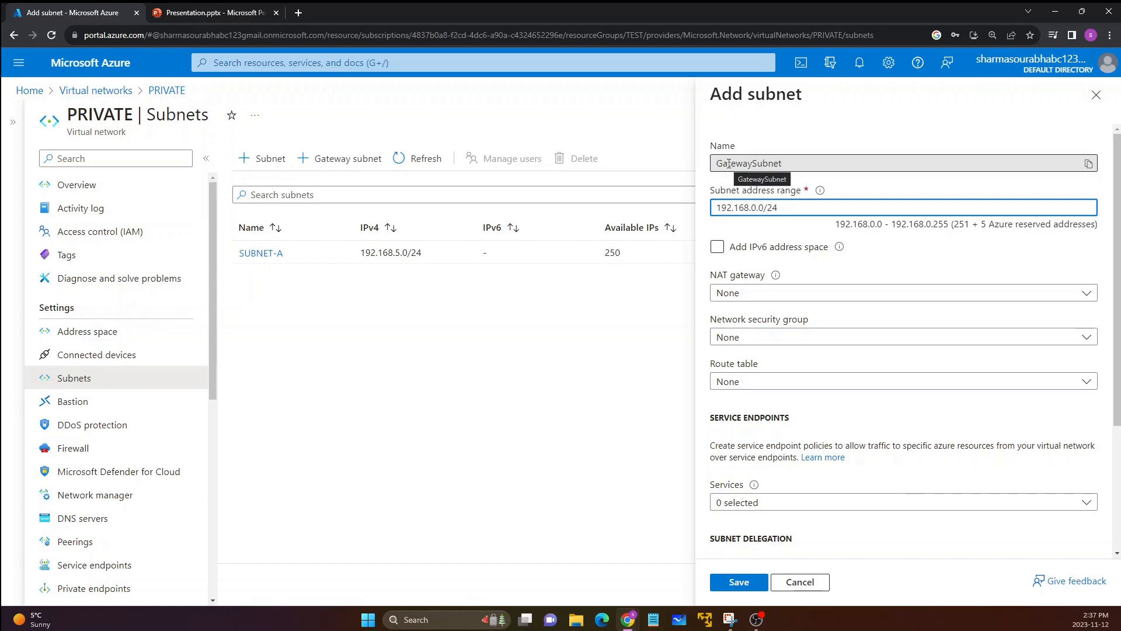
pyautogui.click(761, 176)
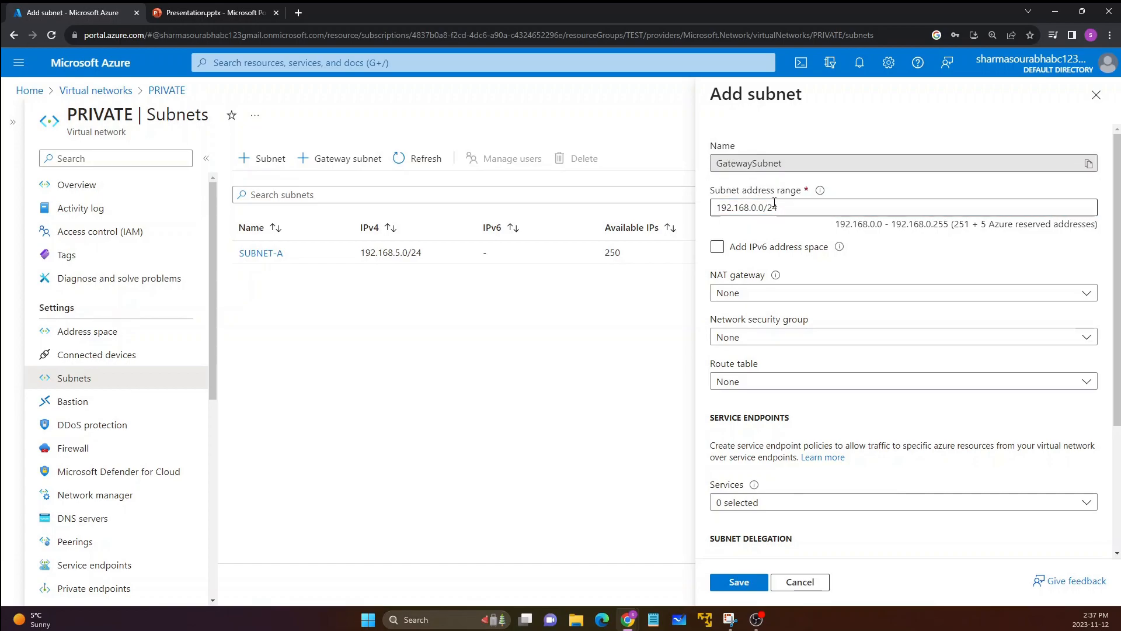
# Step: Set the gateway subnet's address range to 192.168.10.0/24
pyautogui.click(757, 207)
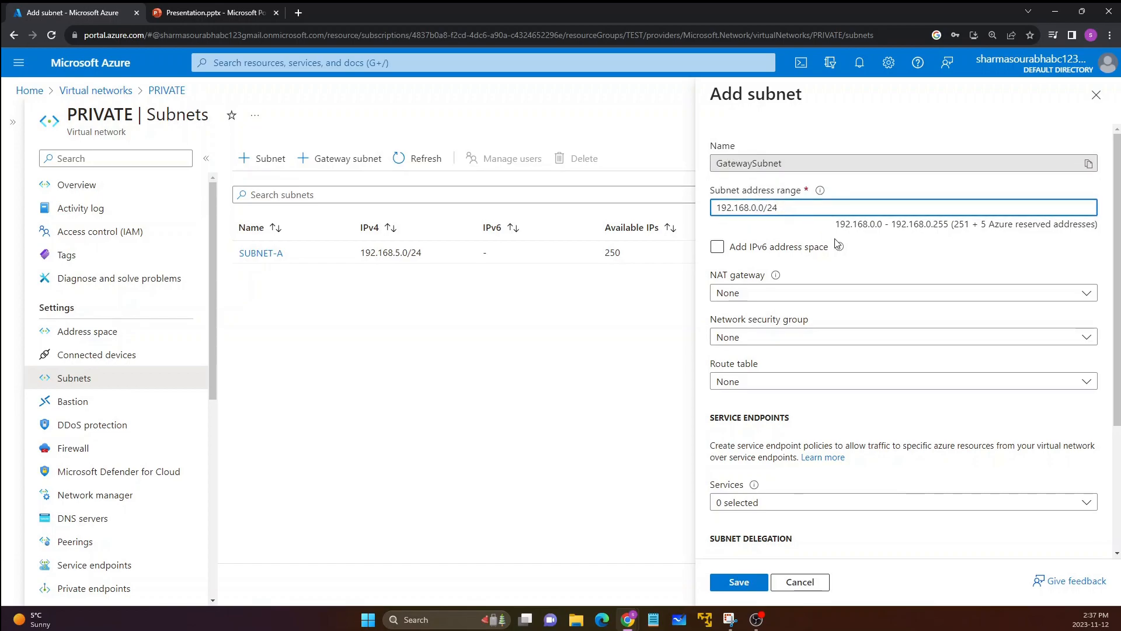
pyautogui.press('BackSpace')
pyautogui.write('10')
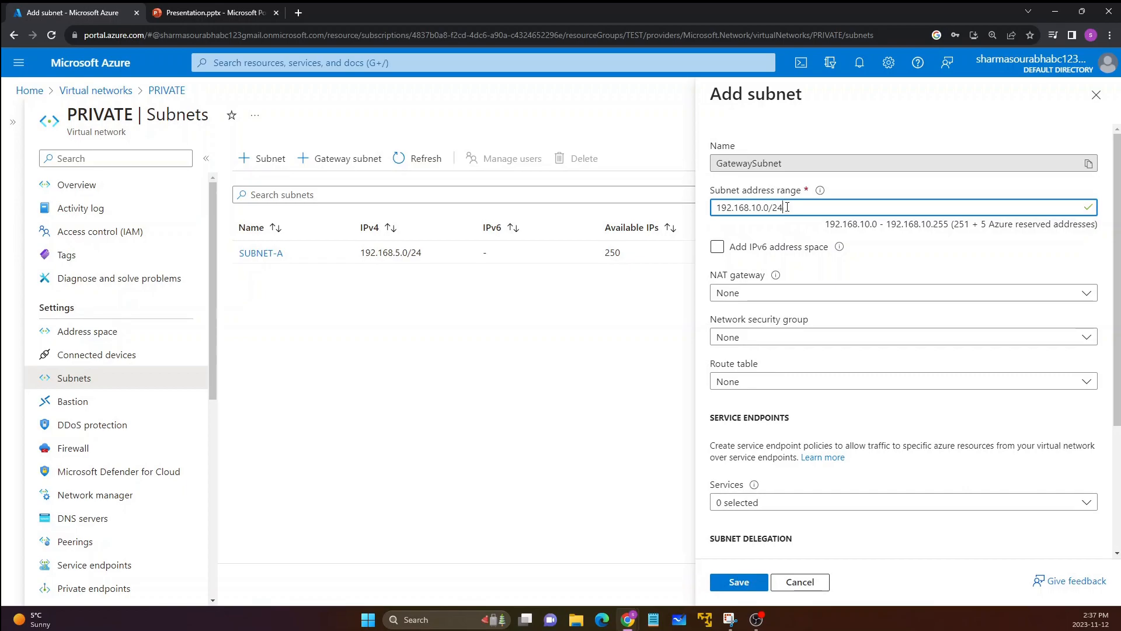
# Step: Try a /26 prefix for the gateway subnet's address range and return it to /24
pyautogui.press('BackSpace')
pyautogui.write('6')
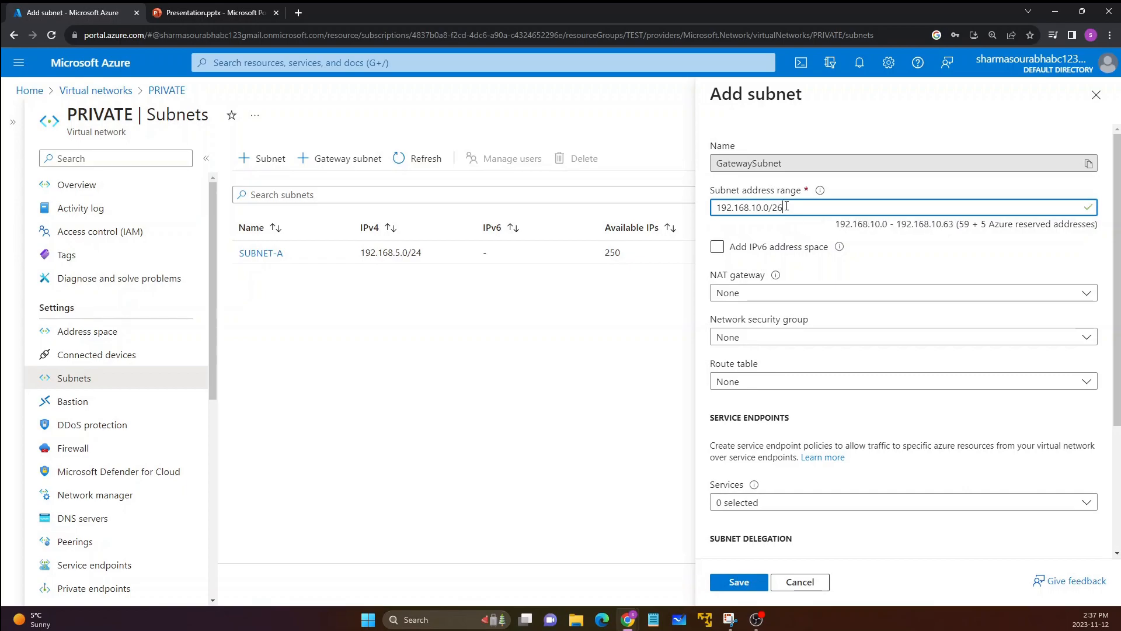
pyautogui.press('BackSpace')
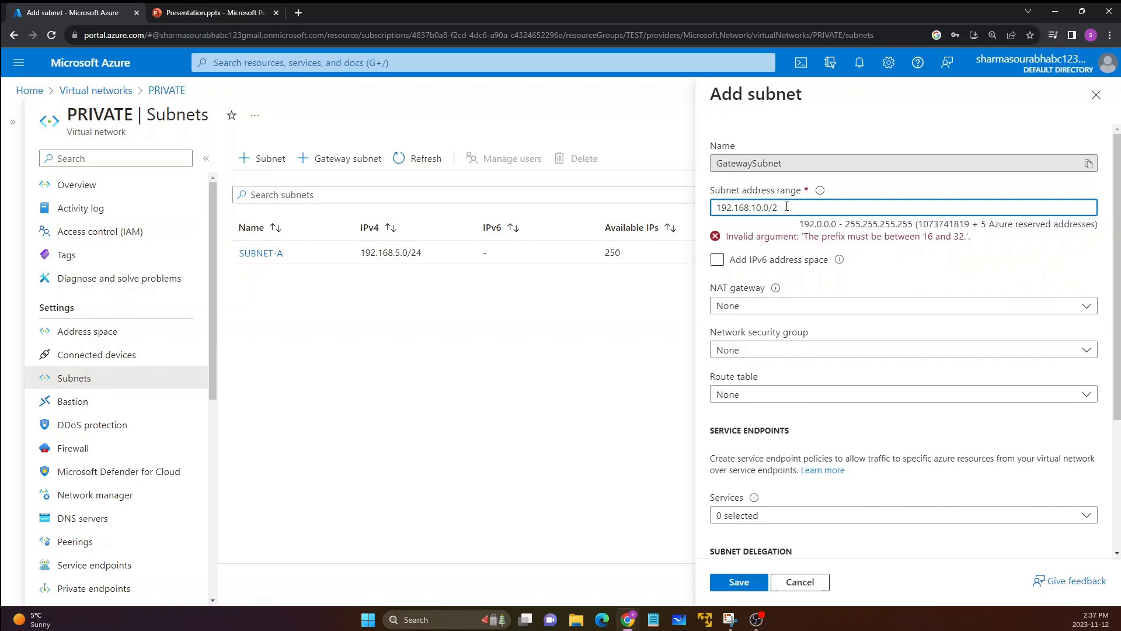
pyautogui.write('4')
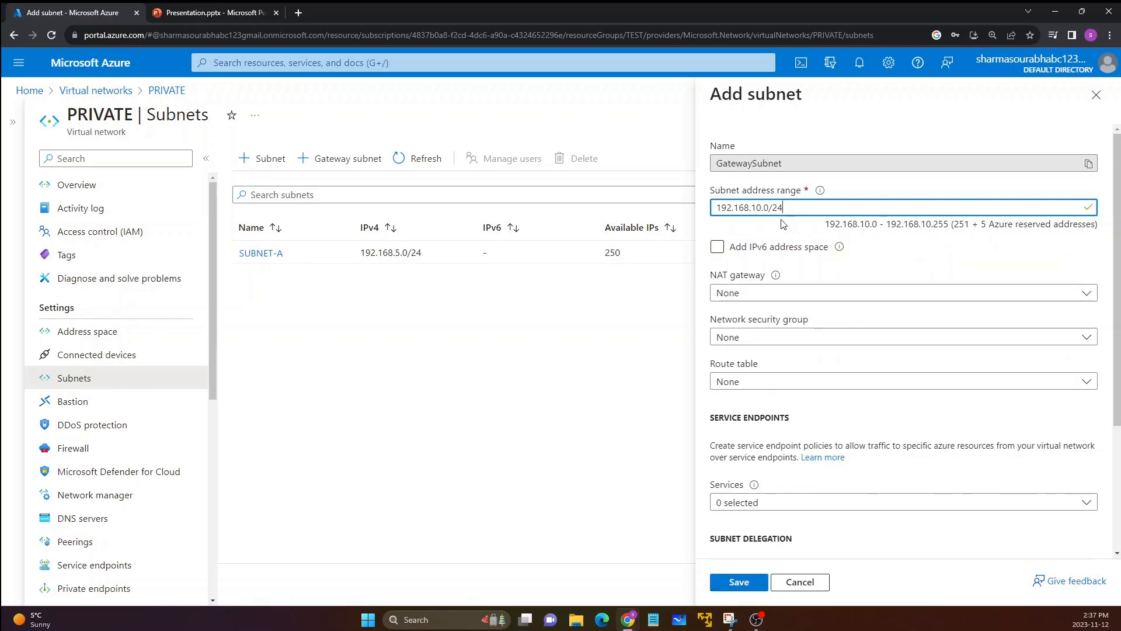
# Step: Save the gateway subnet and widen the Available IPs column of the subnet list to review the new entry
pyautogui.scroll(-3, 801, 296)
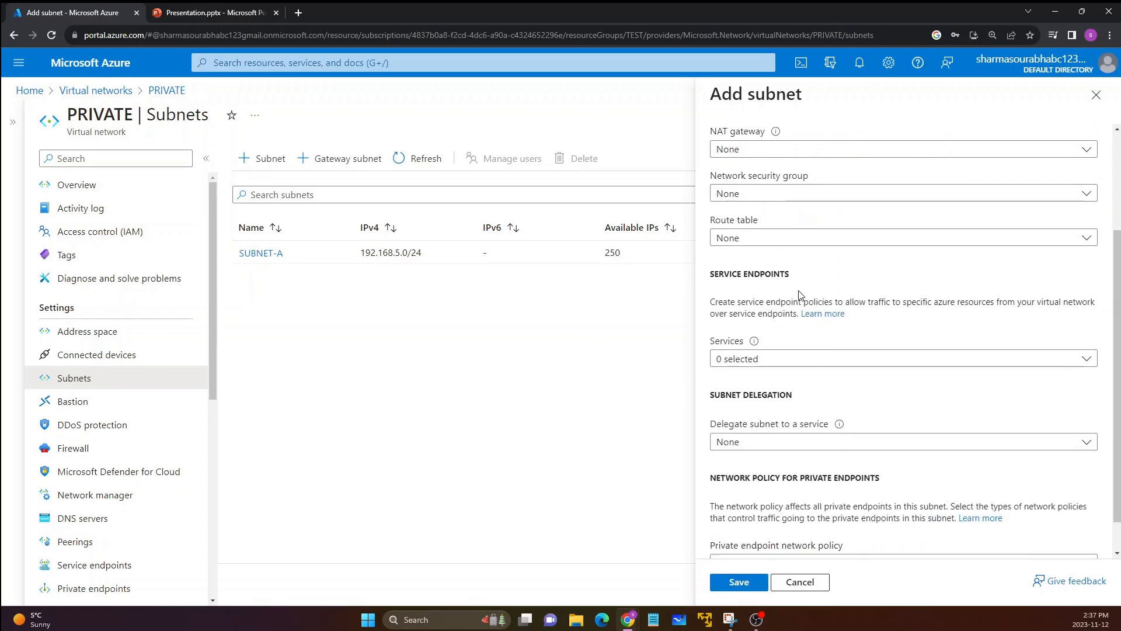
pyautogui.click(751, 588)
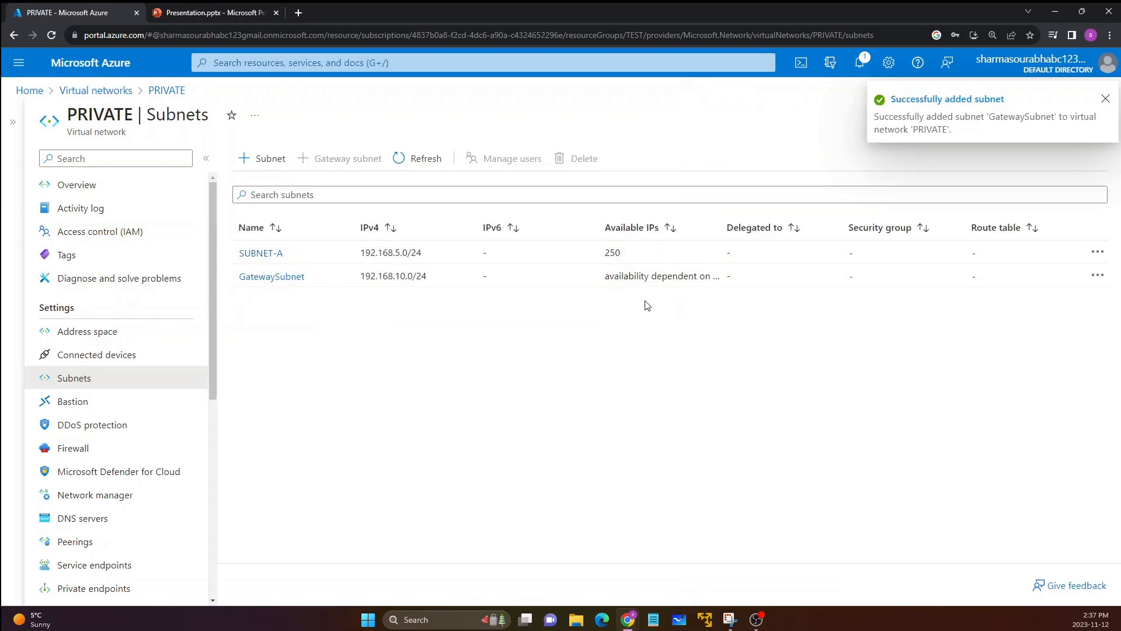
pyautogui.moveTo(723, 231); pyautogui.dragTo(779, 228)
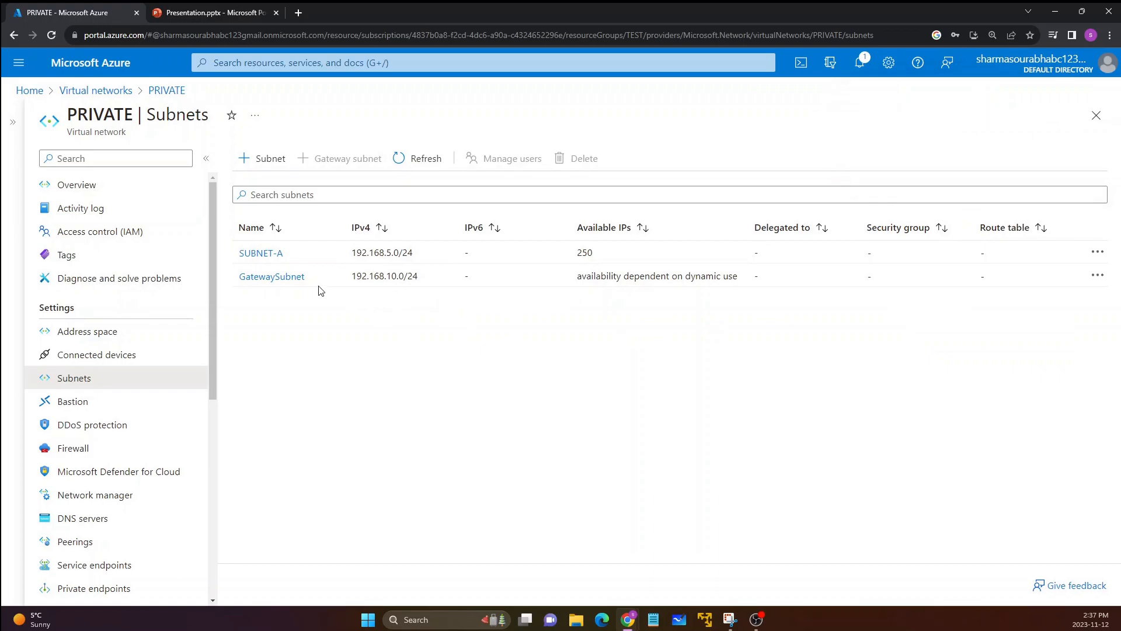
pyautogui.moveTo(361, 279); pyautogui.dragTo(415, 320)
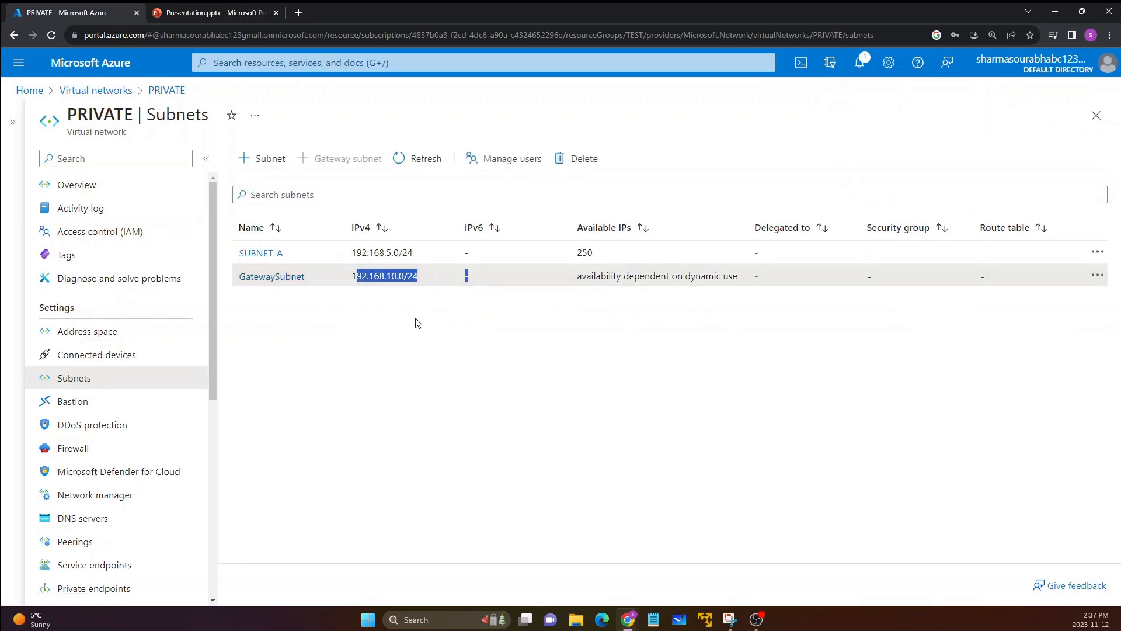
pyautogui.click(415, 318)
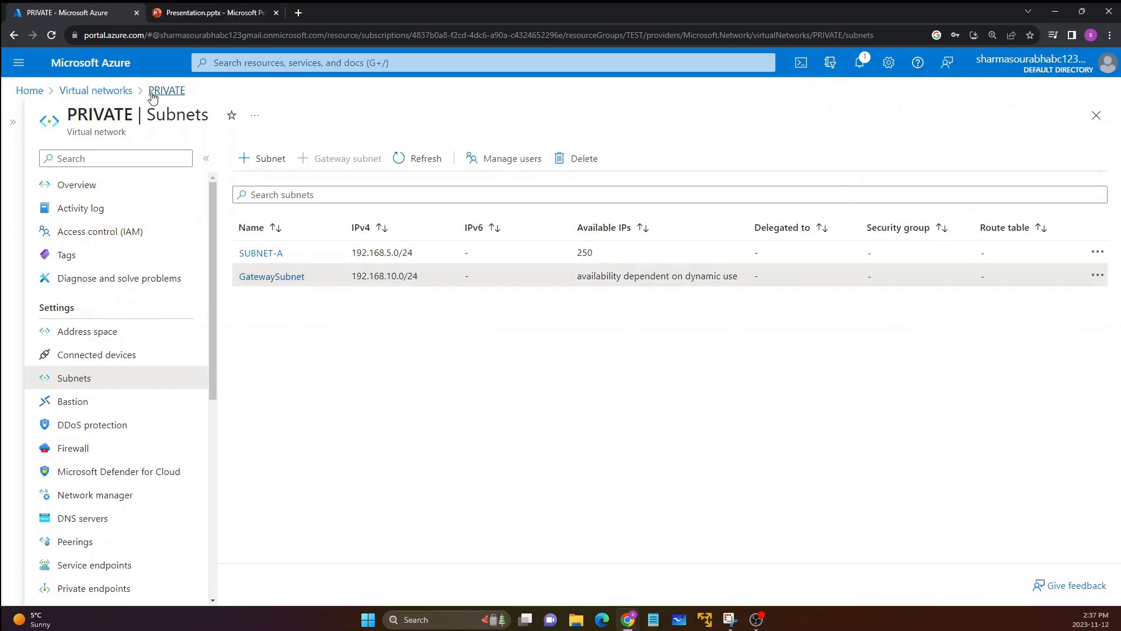
# Step: Find the virtual network gateways service by searching for "vpn gatew" and start creating a virtual network gateway
pyautogui.click(107, 91)
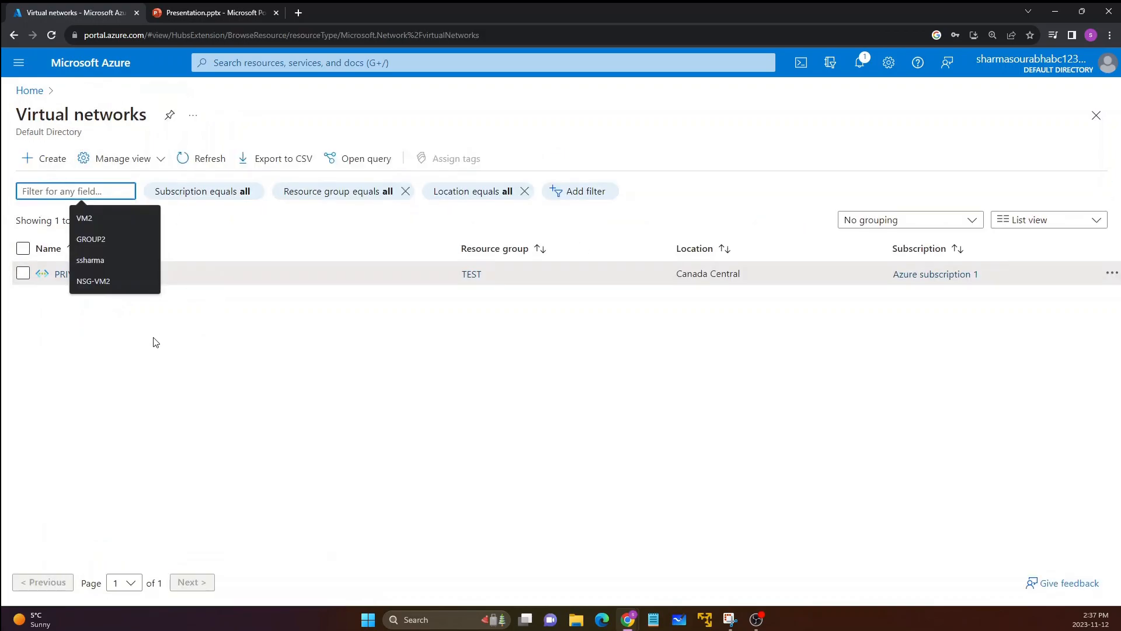
pyautogui.click(140, 346)
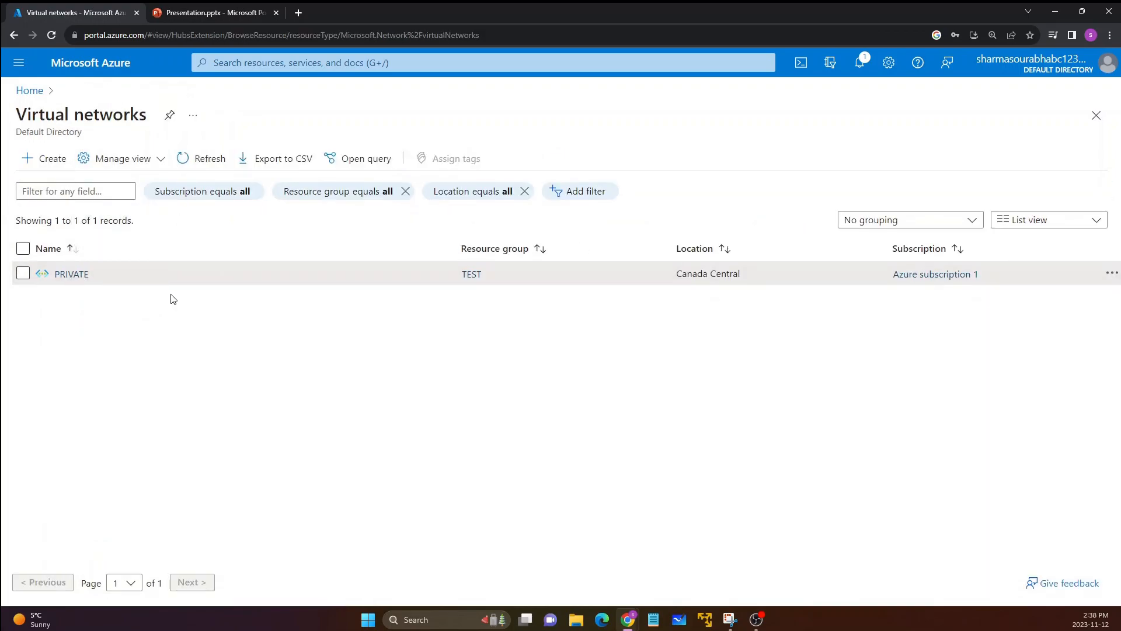
pyautogui.click(331, 64)
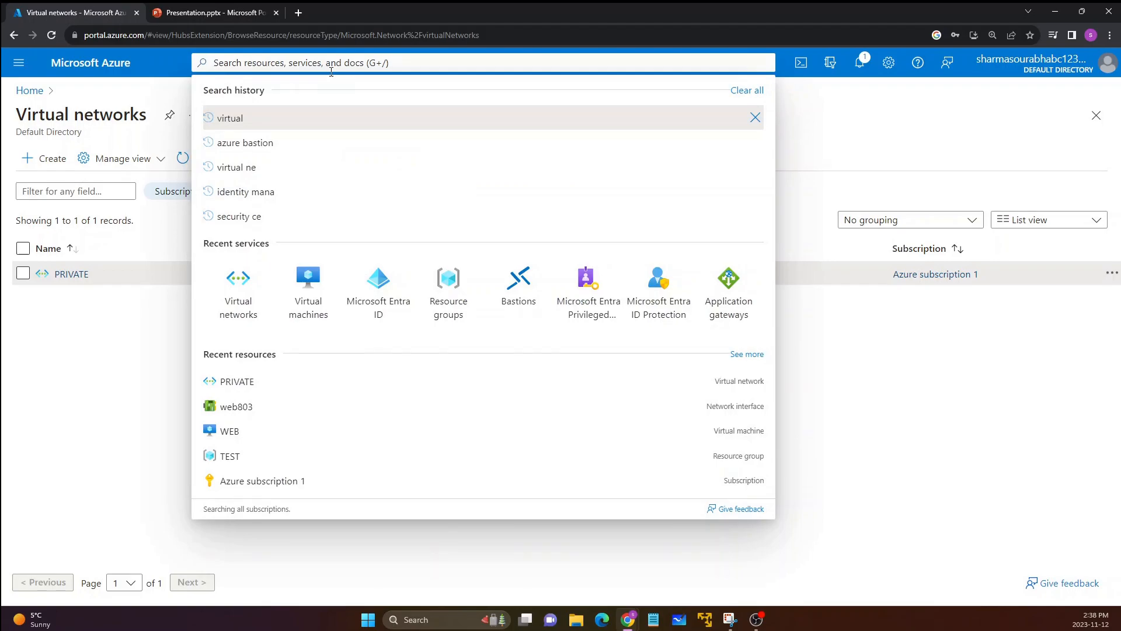
pyautogui.write('vpn ')
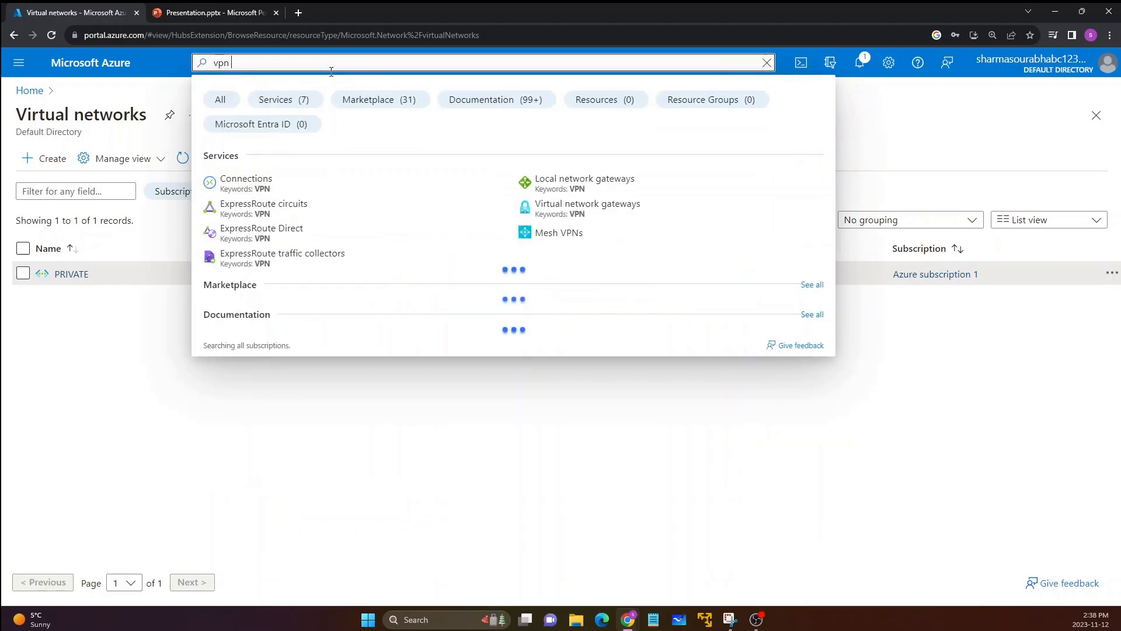
pyautogui.write('gatew')
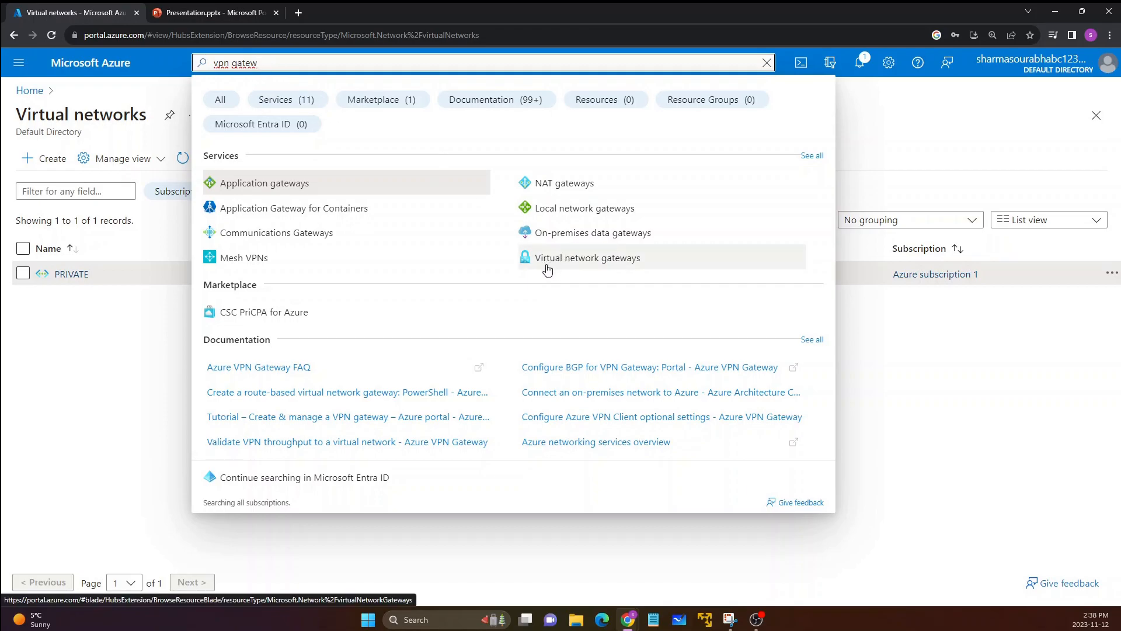
pyautogui.click(559, 270)
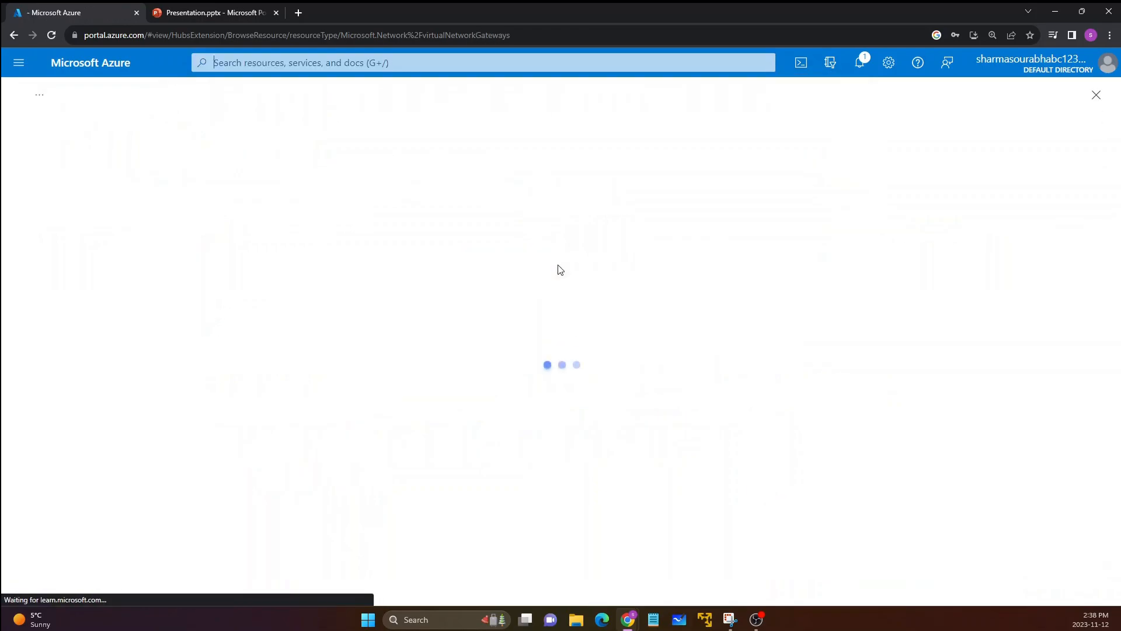
pyautogui.click(202, 315)
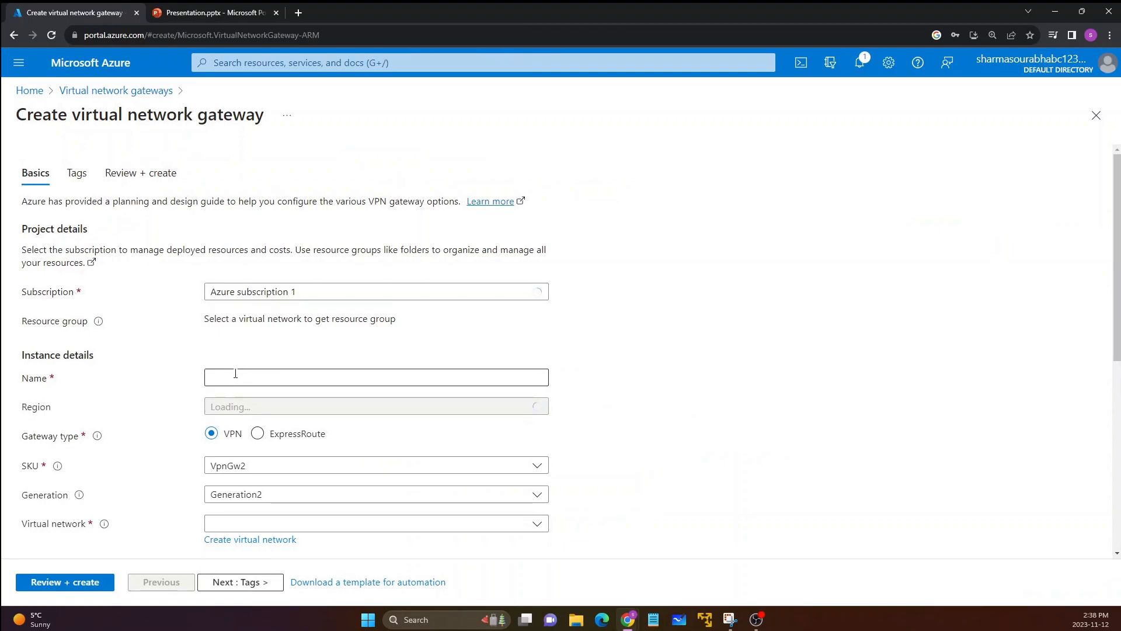
# Step: Name the new virtual network gateway GATEWAY-PRIVATE
pyautogui.scroll(-2, 186, 307)
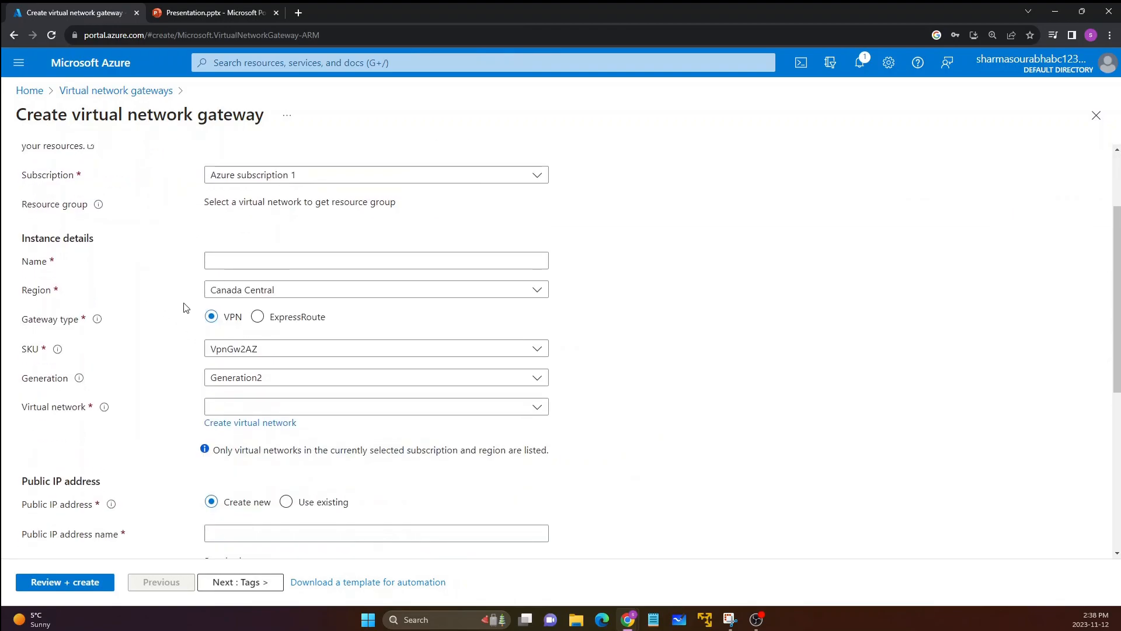
pyautogui.scroll(-3, 185, 307)
pyautogui.scroll(5, 183, 306)
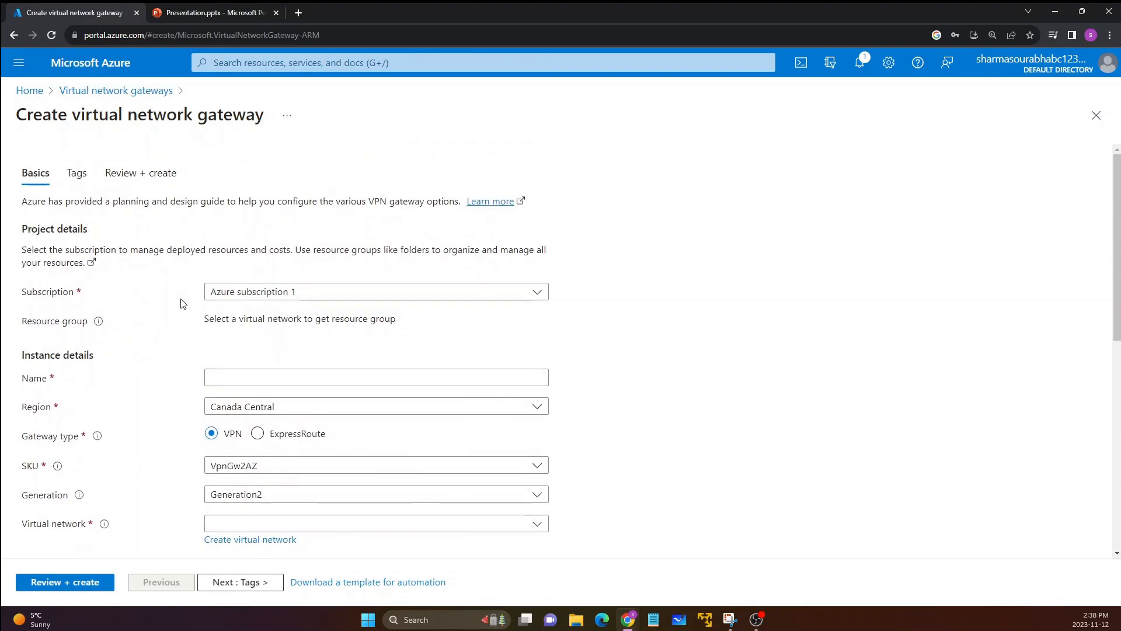
pyautogui.scroll(-1, 129, 234)
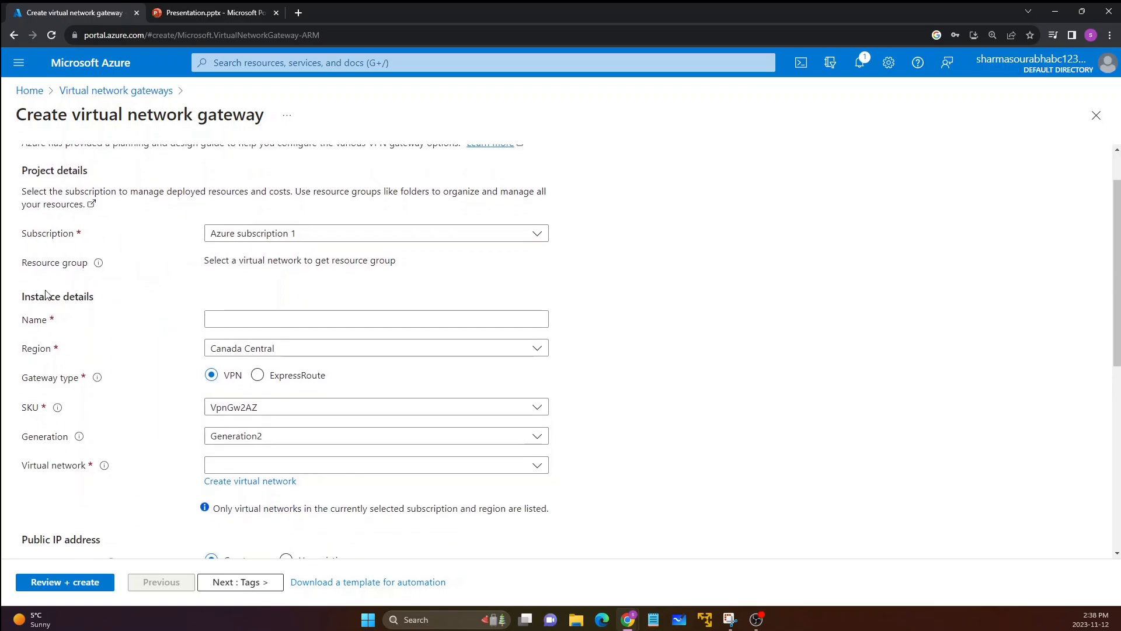
pyautogui.scroll(-1, 30, 310)
pyautogui.doubleClick(33, 261)
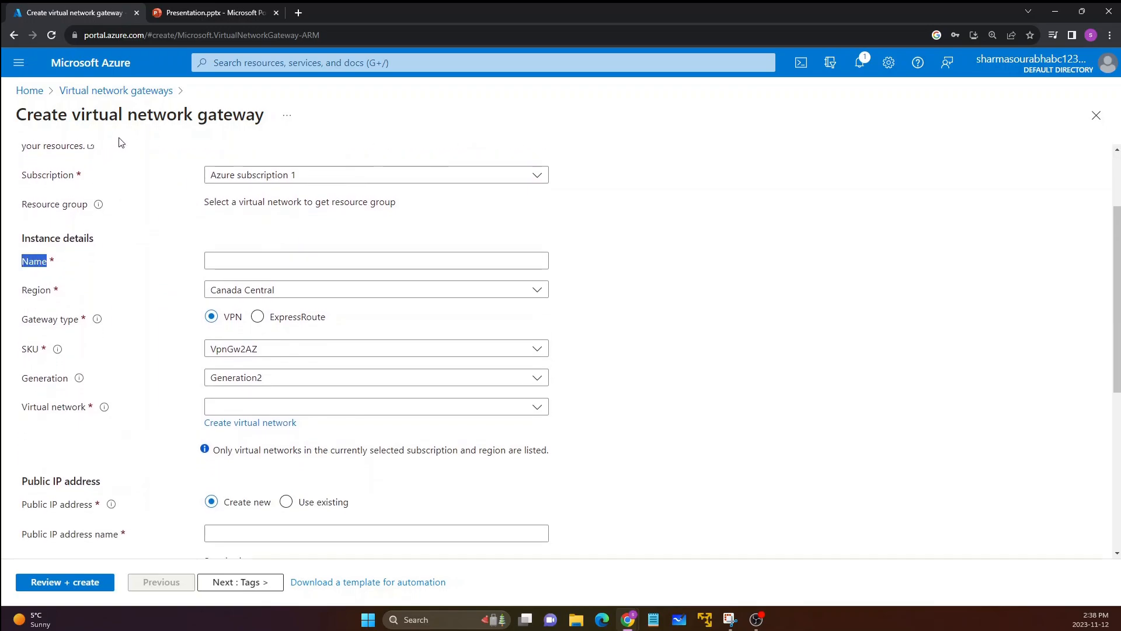
pyautogui.click(253, 263)
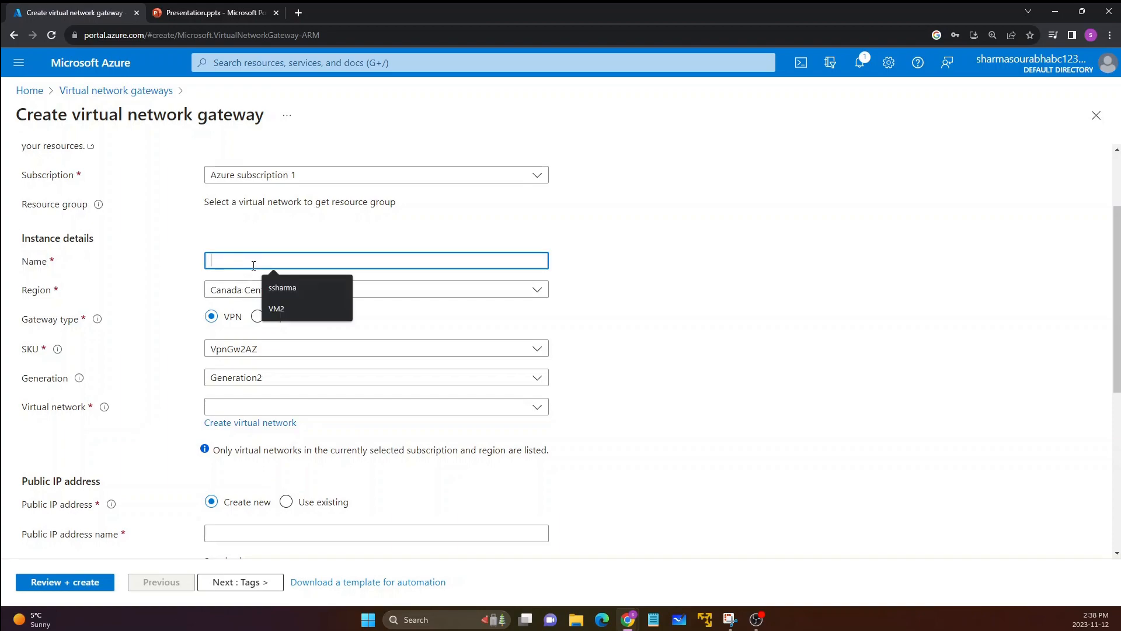
pyautogui.write('GATEWA')
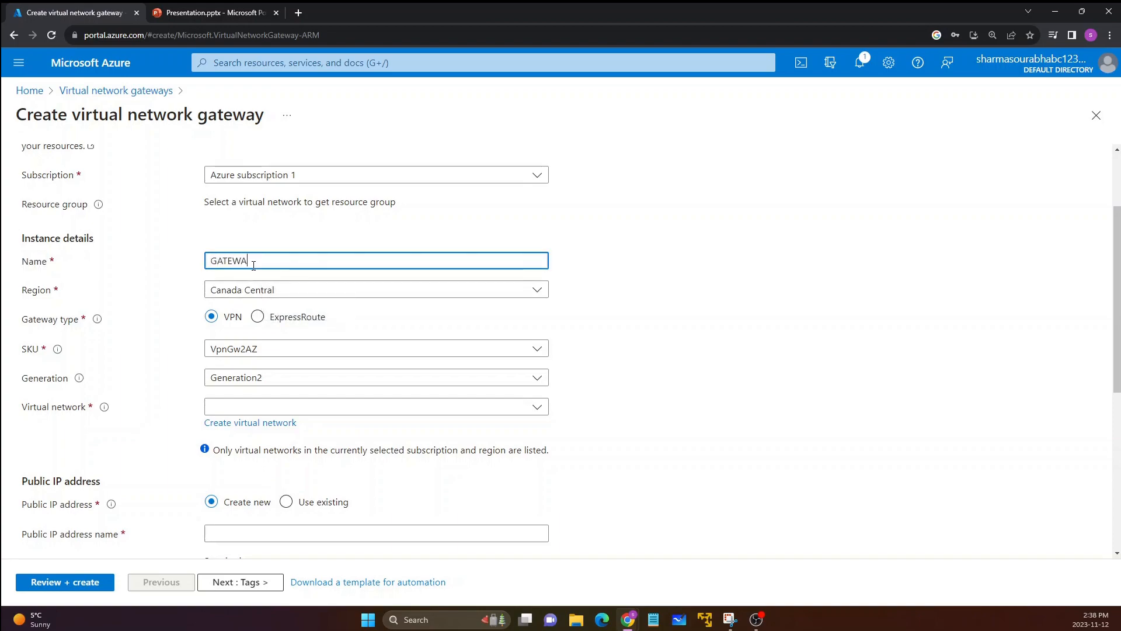
pyautogui.write('Y-PRIVATE')
pyautogui.click(18, 294)
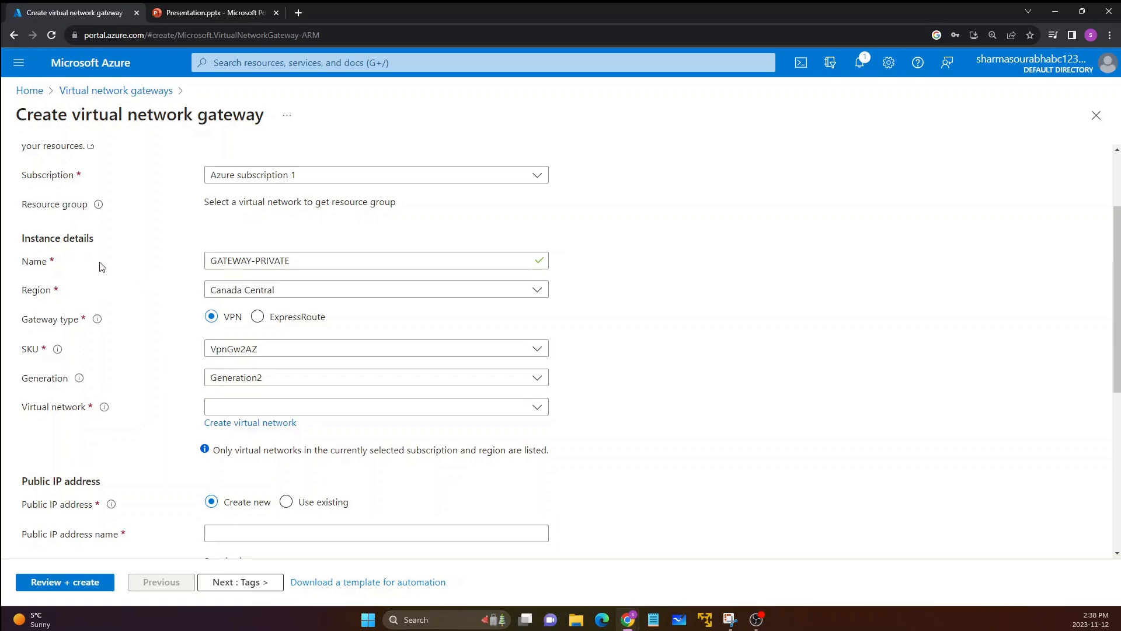
# Step: Review the region, SKU and generation choices offered for the virtual network gateway
pyautogui.click(228, 295)
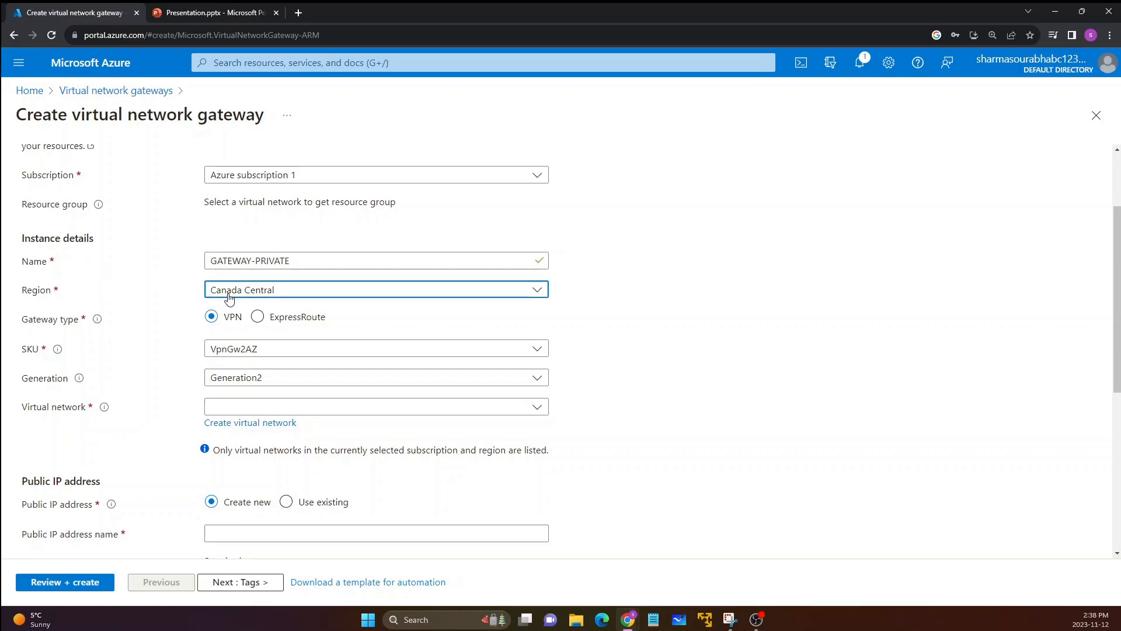
pyautogui.click(139, 342)
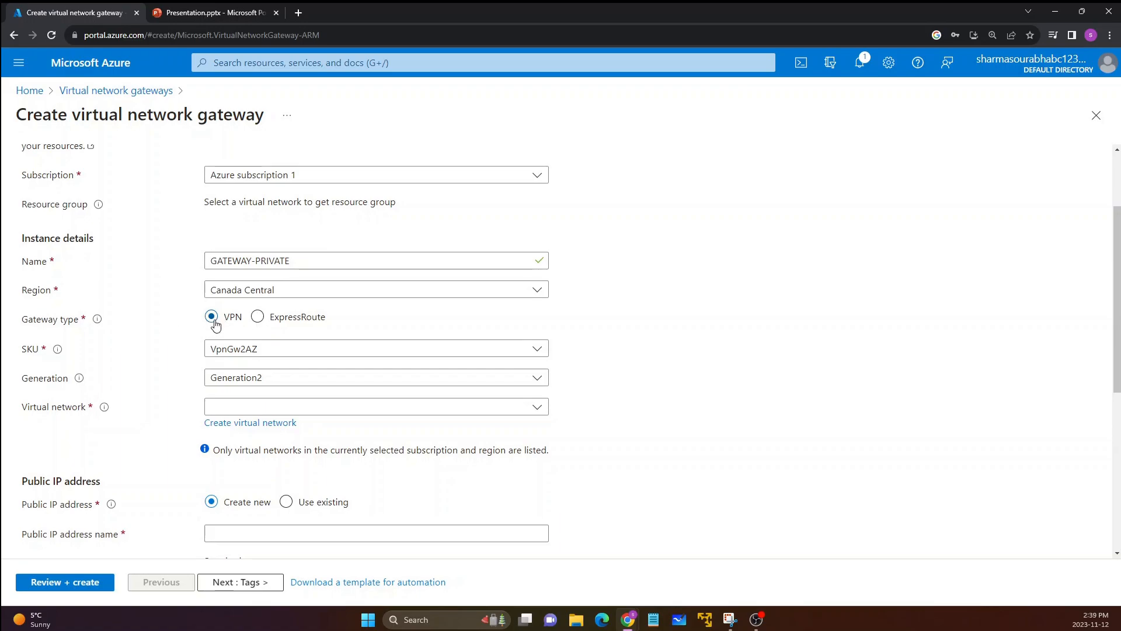
pyautogui.scroll(-1, 113, 344)
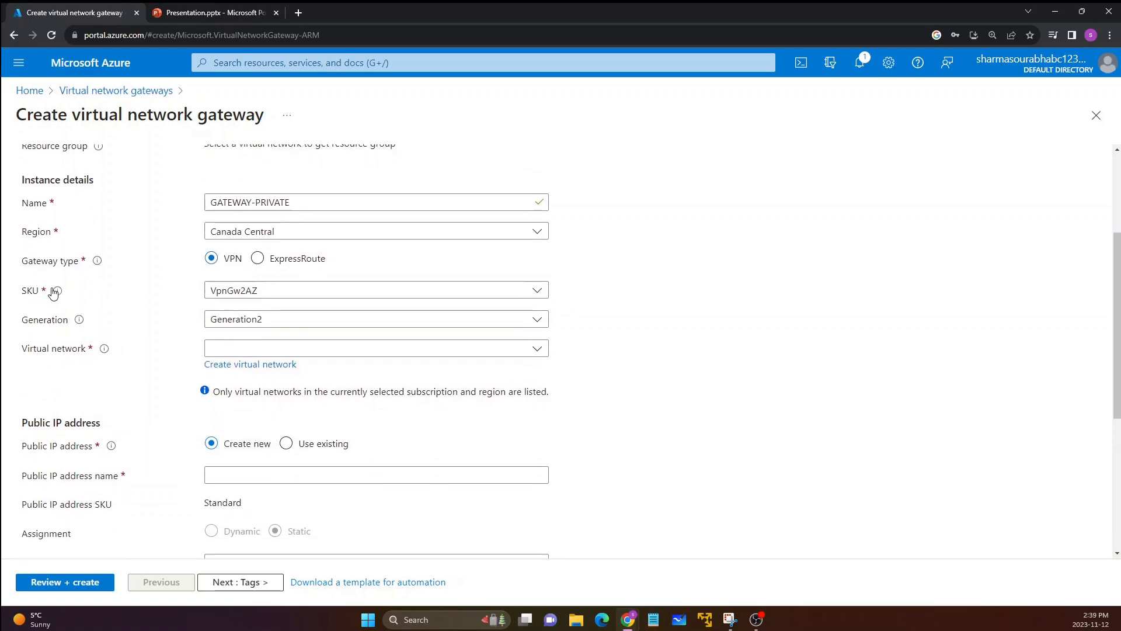
pyautogui.click(262, 296)
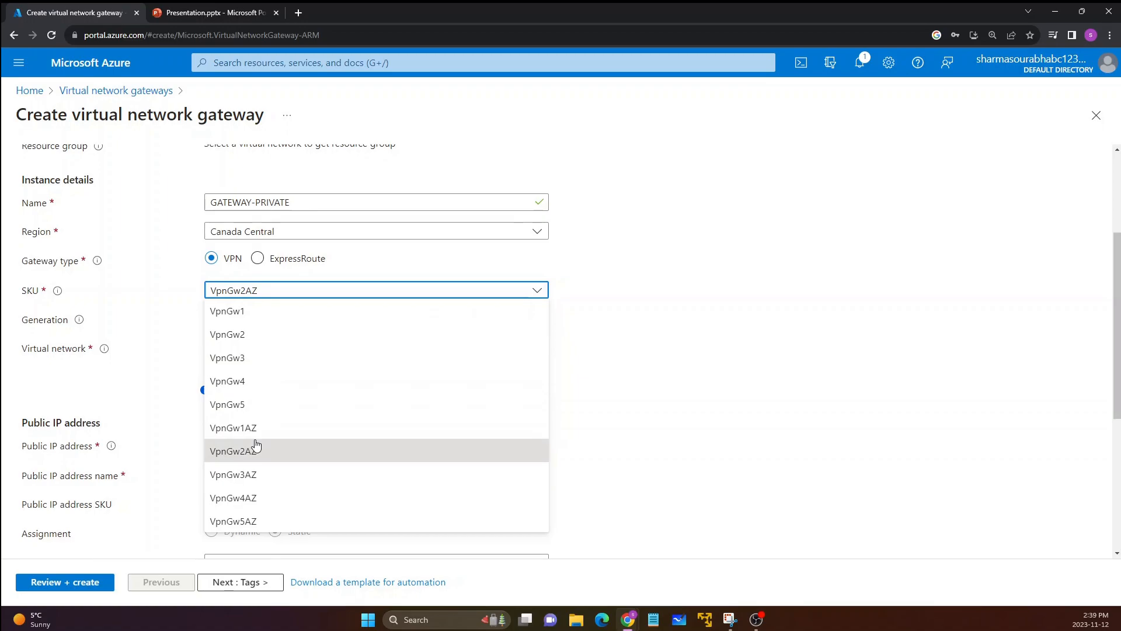
pyautogui.click(105, 371)
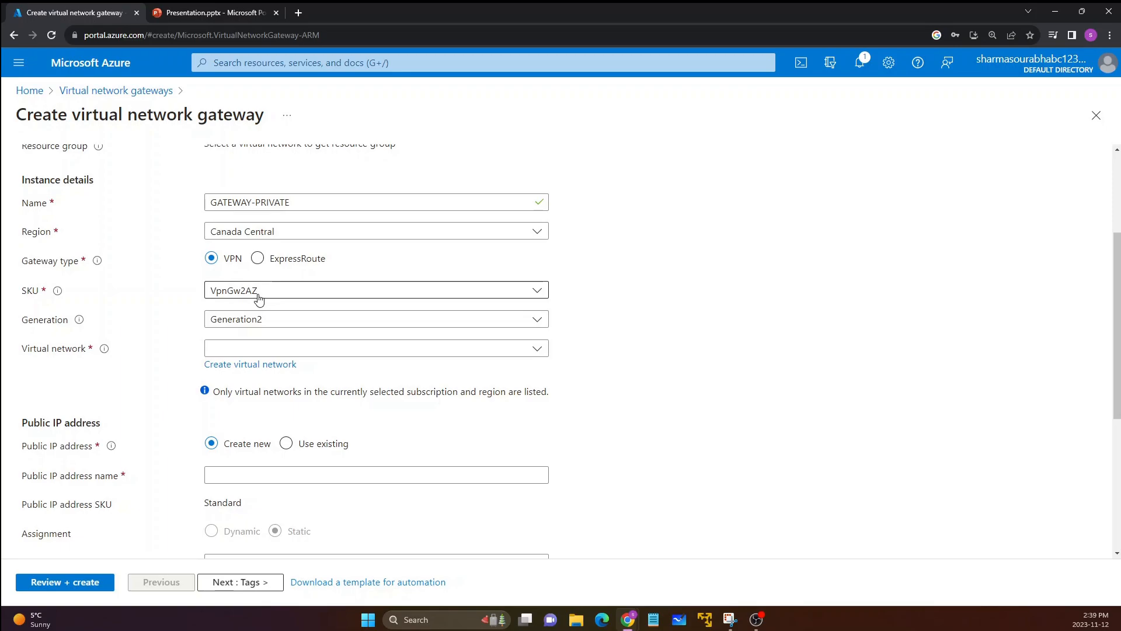
pyautogui.click(258, 294)
pyautogui.click(120, 374)
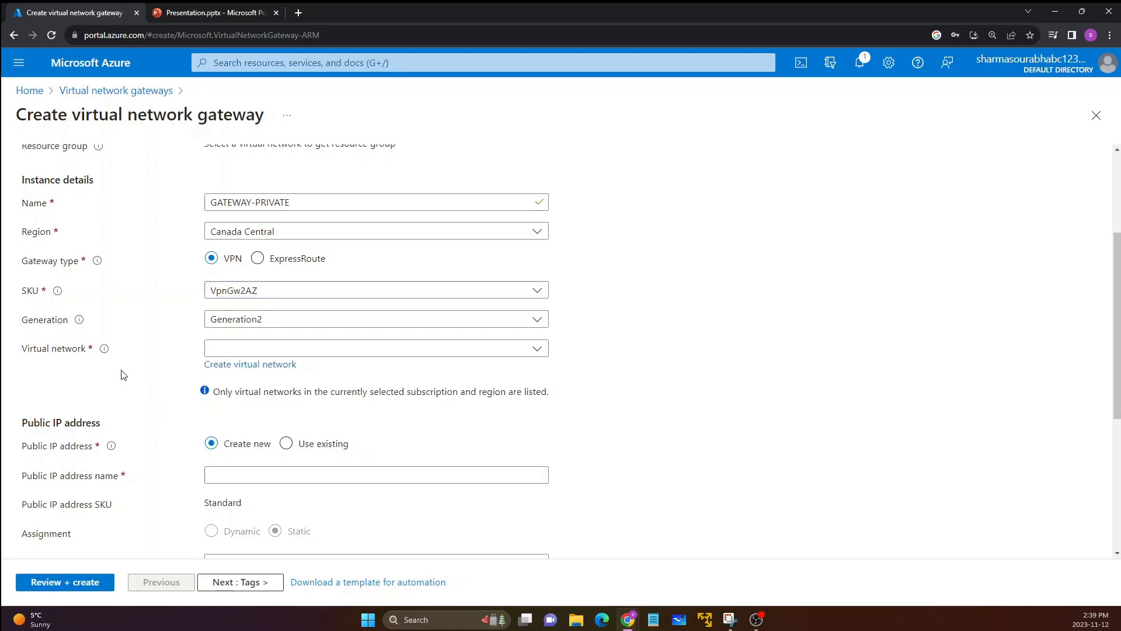
pyautogui.click(263, 322)
pyautogui.click(259, 339)
# Step: Associate the gateway with the PRIVATE virtual network and check the subnet assigned to it
pyautogui.click(242, 350)
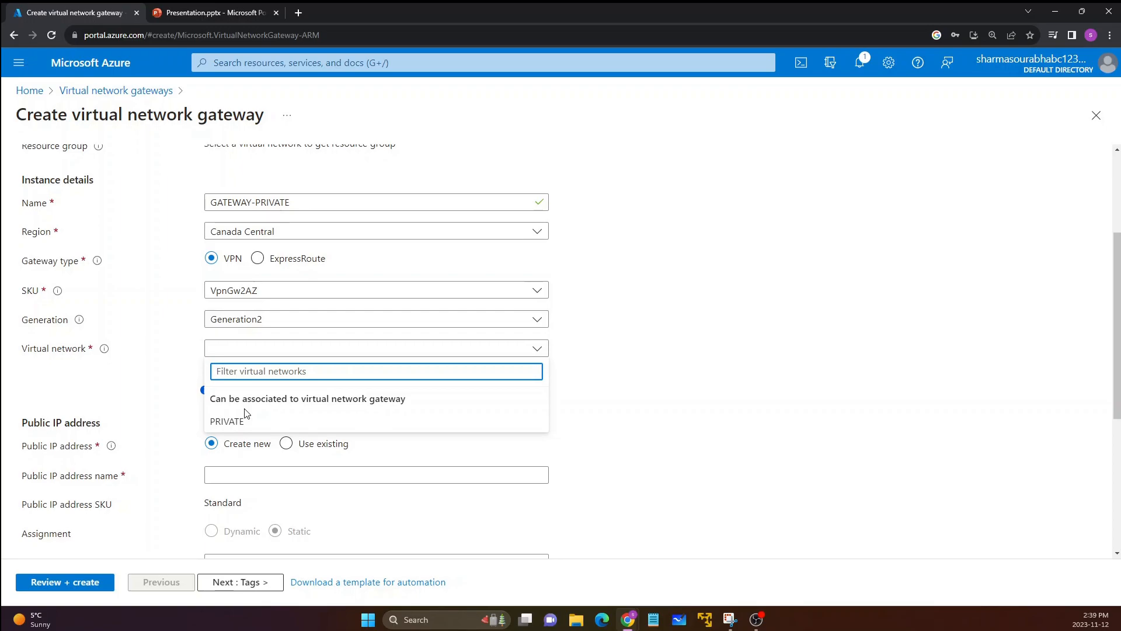
pyautogui.click(243, 422)
pyautogui.scroll(-1, 147, 412)
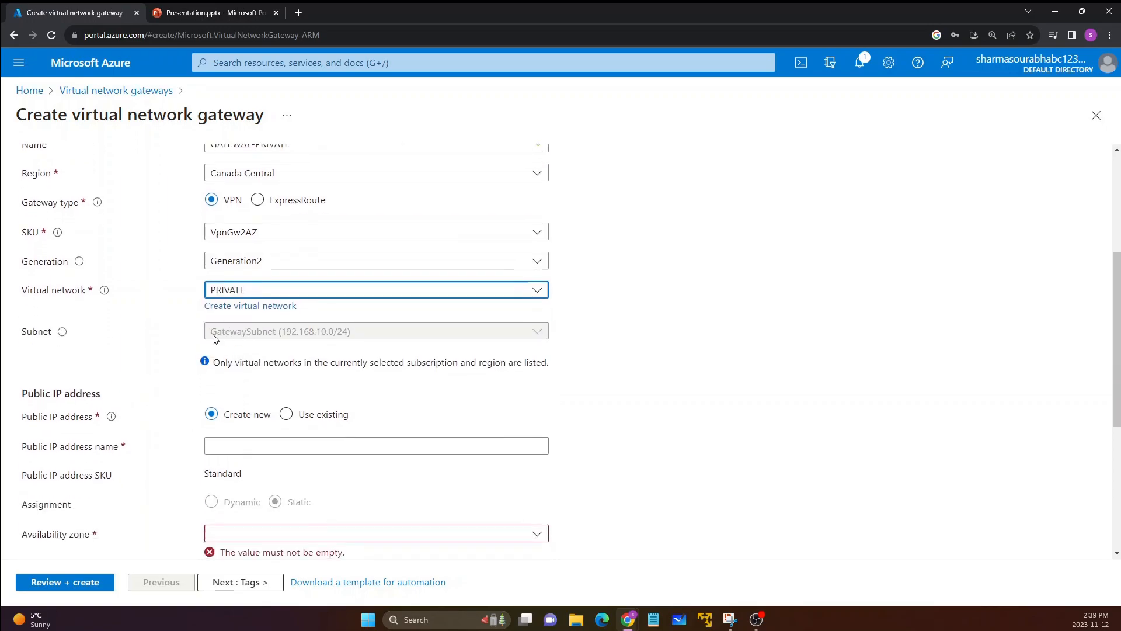
# Step: Review the gateway's public IP address section and compare the setup with the Point to Site VPN diagram in the PowerPoint presentation
pyautogui.scroll(-1, 142, 390)
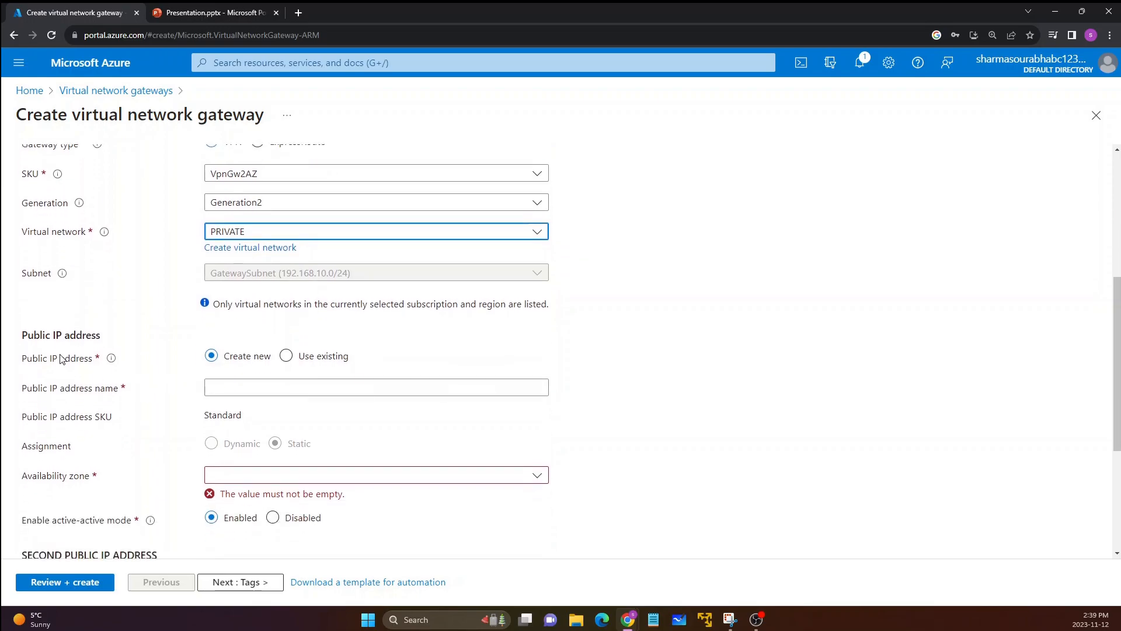
pyautogui.moveTo(25, 332); pyautogui.dragTo(115, 340)
pyautogui.click(120, 342)
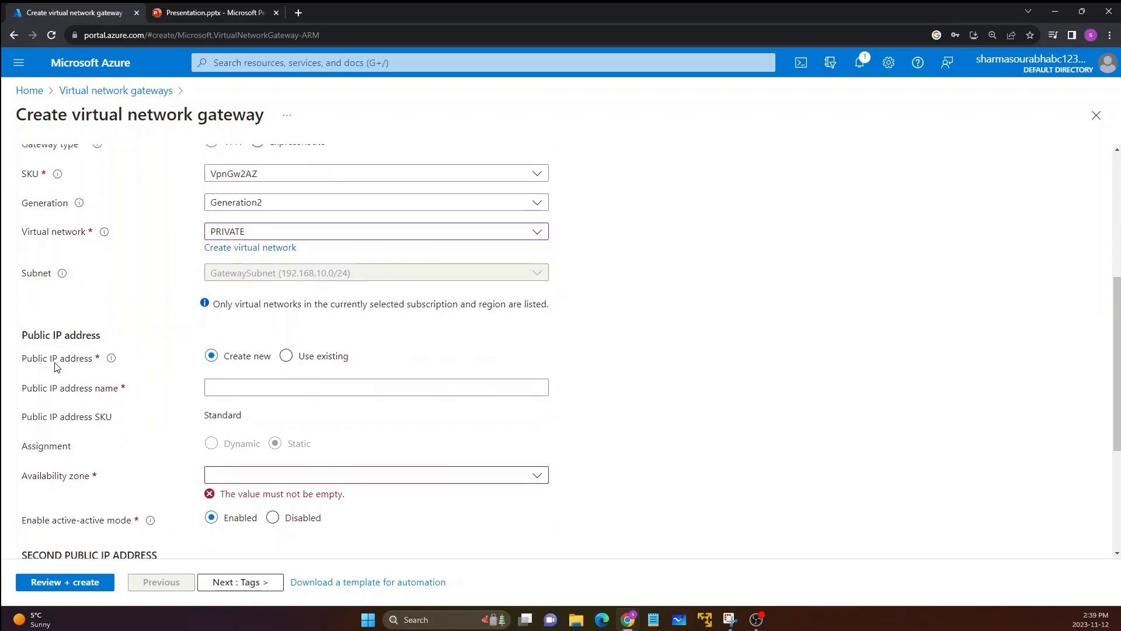
pyautogui.scroll(5, 193, 361)
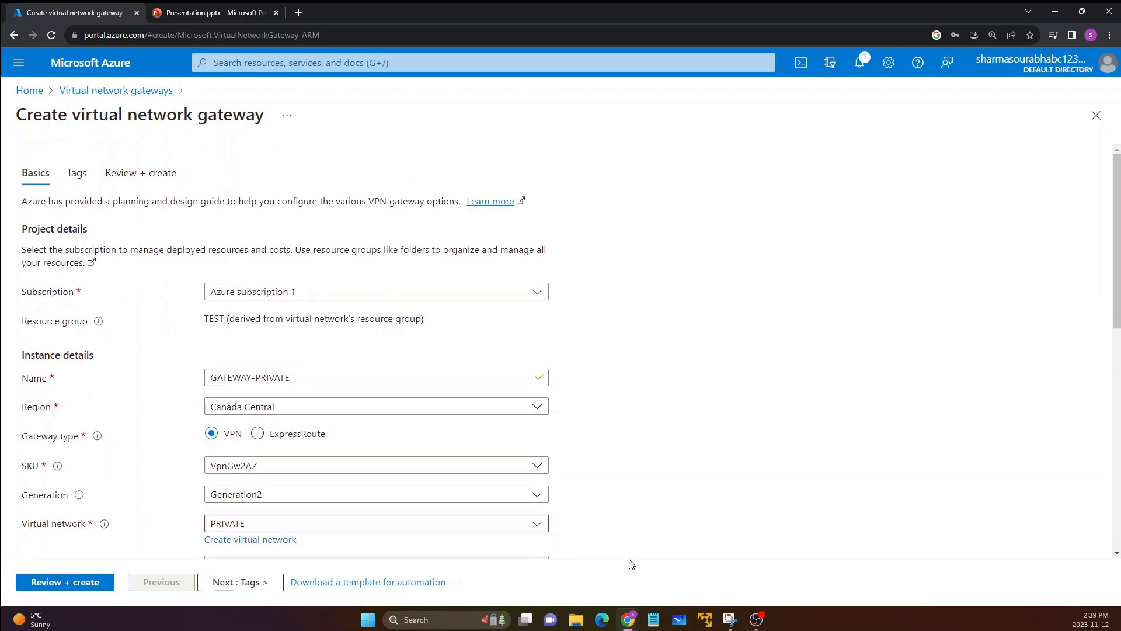
pyautogui.click(211, 13)
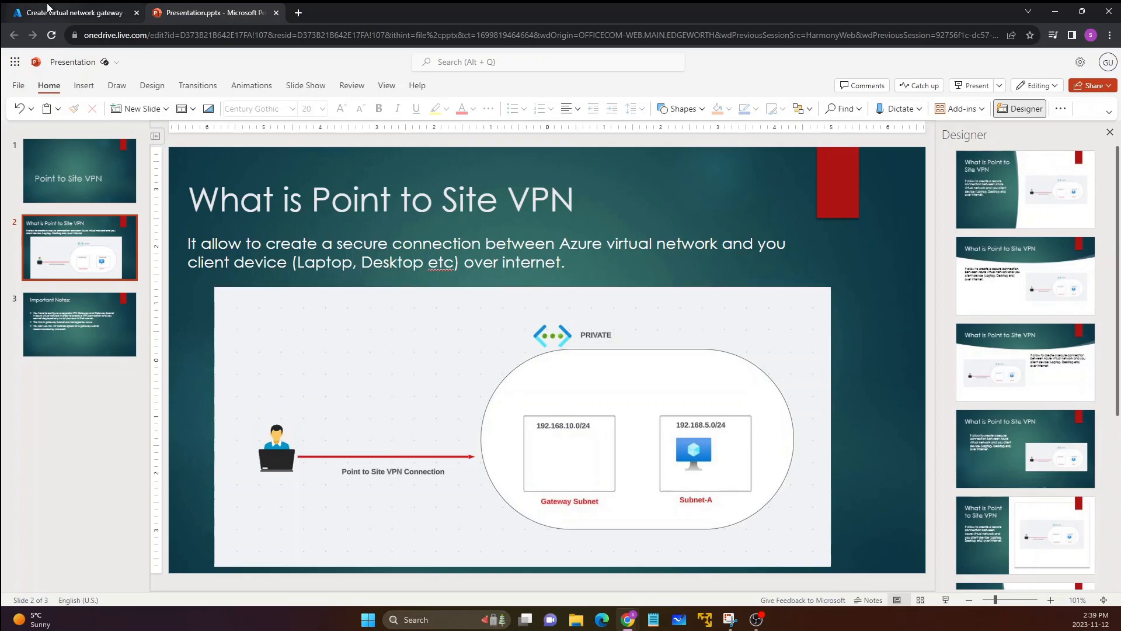
pyautogui.click(82, 13)
# Step: Name the gateway's new public IP address PIP
pyautogui.scroll(-5, 198, 343)
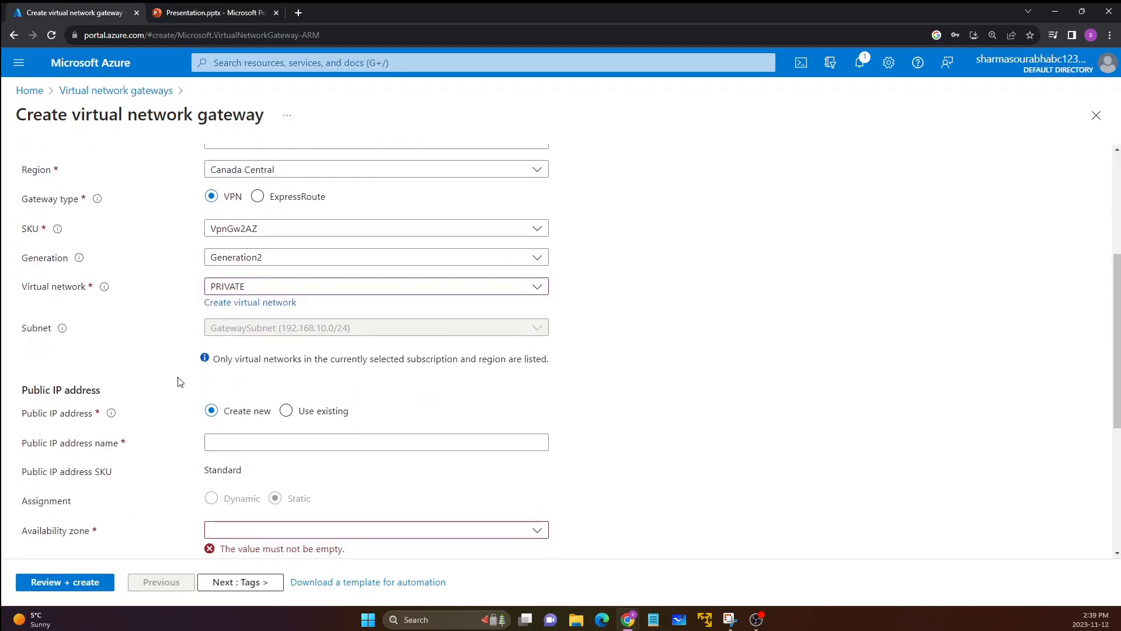
pyautogui.click(246, 393)
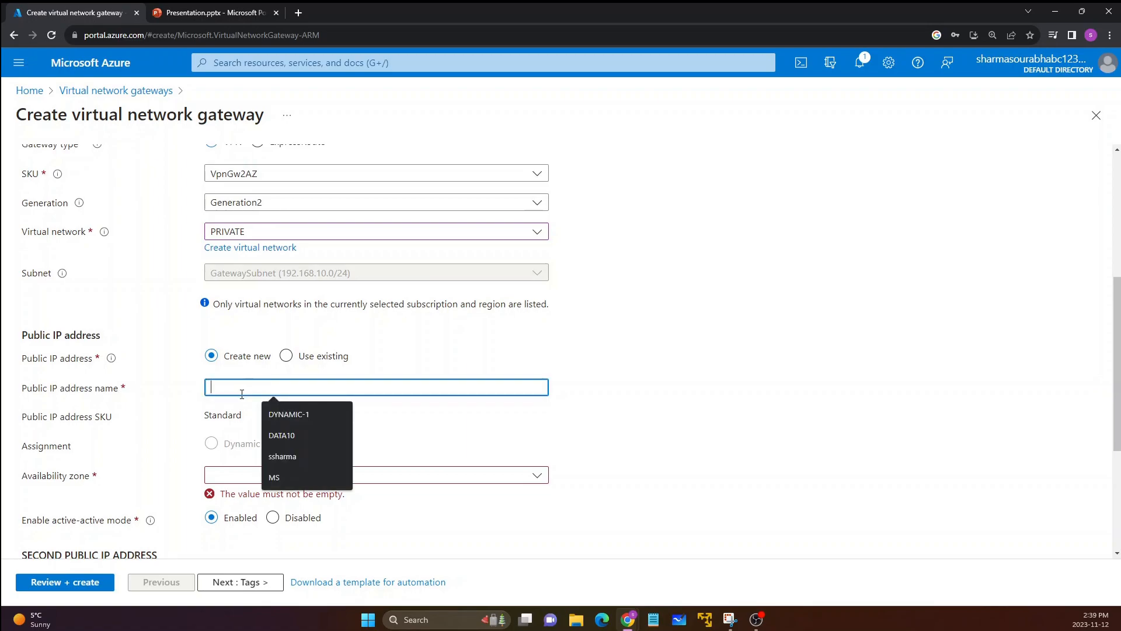
pyautogui.click(157, 393)
pyautogui.click(249, 385)
pyautogui.write('D')
pyautogui.press('BackSpace')
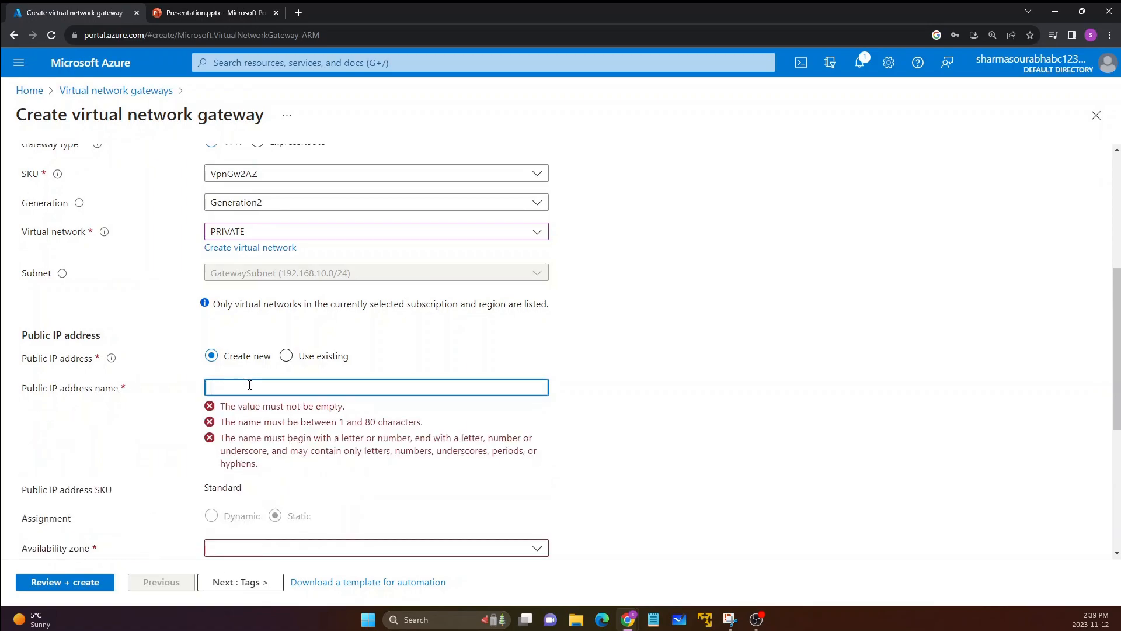
pyautogui.scroll(-2, 161, 408)
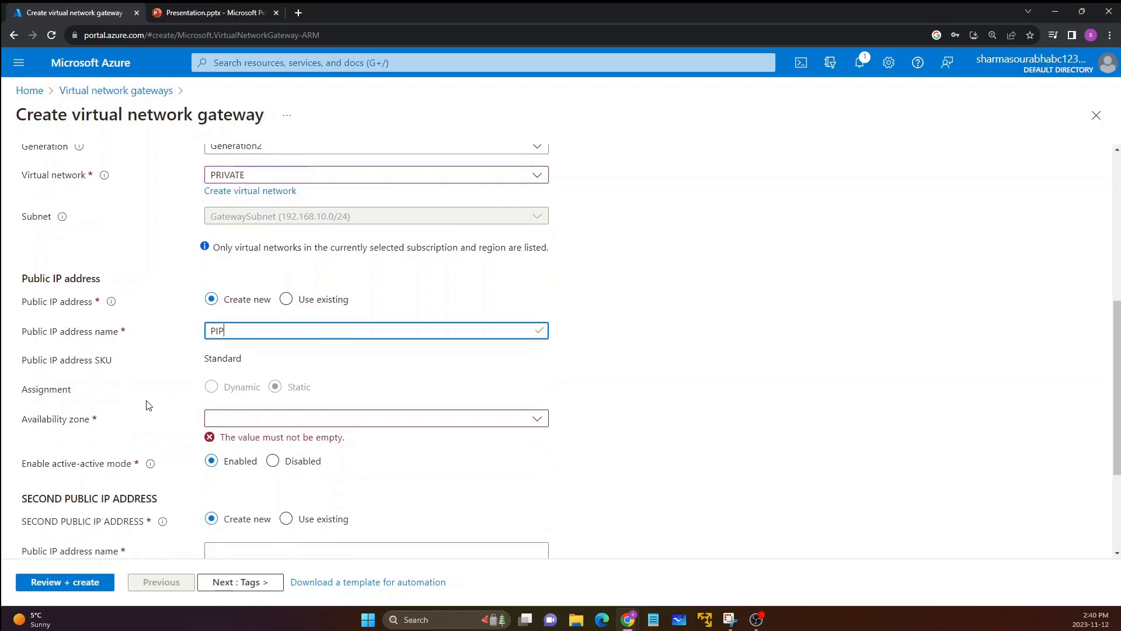
# Step: Set the availability zone of the public IP address PIP to Zone-redundant
pyautogui.moveTo(21, 299); pyautogui.dragTo(109, 301)
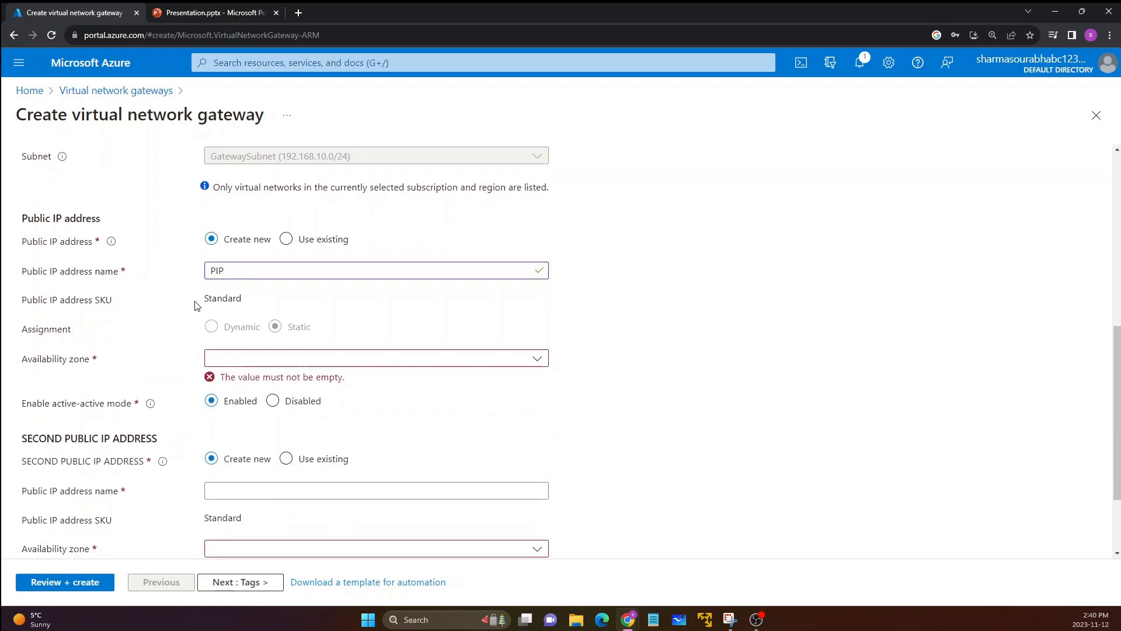
pyautogui.moveTo(193, 306); pyautogui.dragTo(243, 300)
pyautogui.click(222, 320)
pyautogui.click(245, 363)
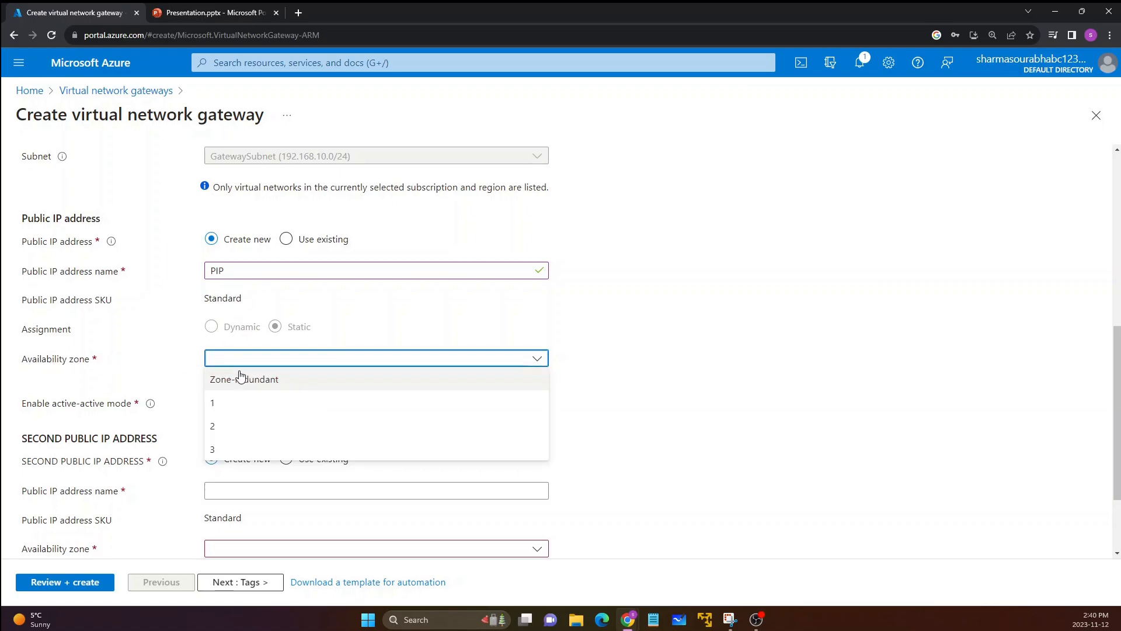
pyautogui.moveTo(17, 228); pyautogui.dragTo(96, 220)
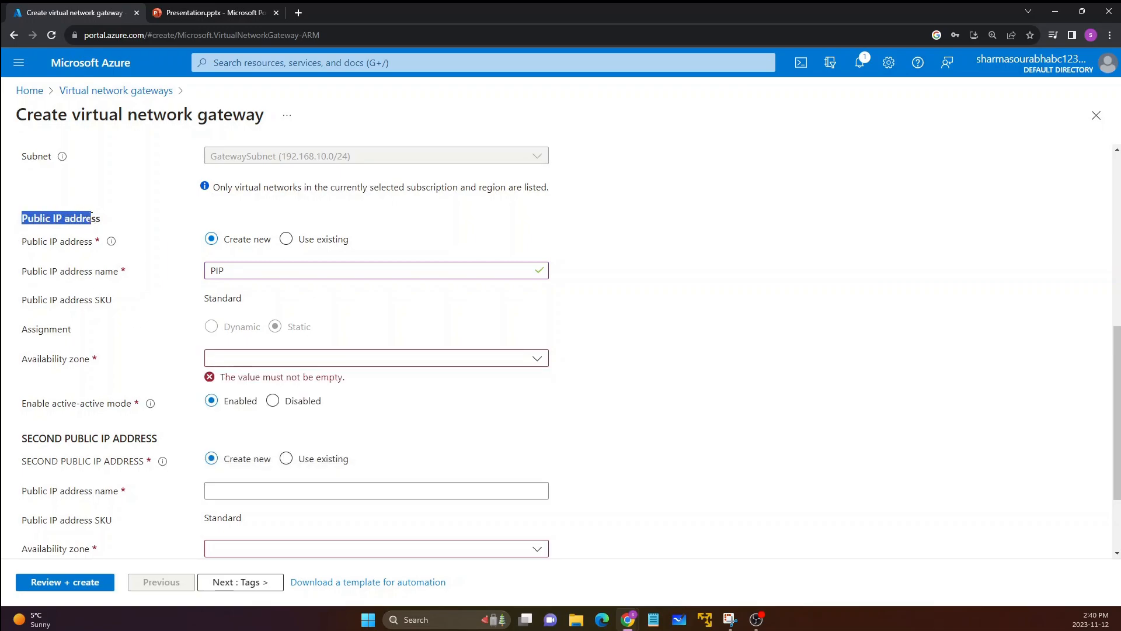
pyautogui.click(56, 277)
pyautogui.click(212, 364)
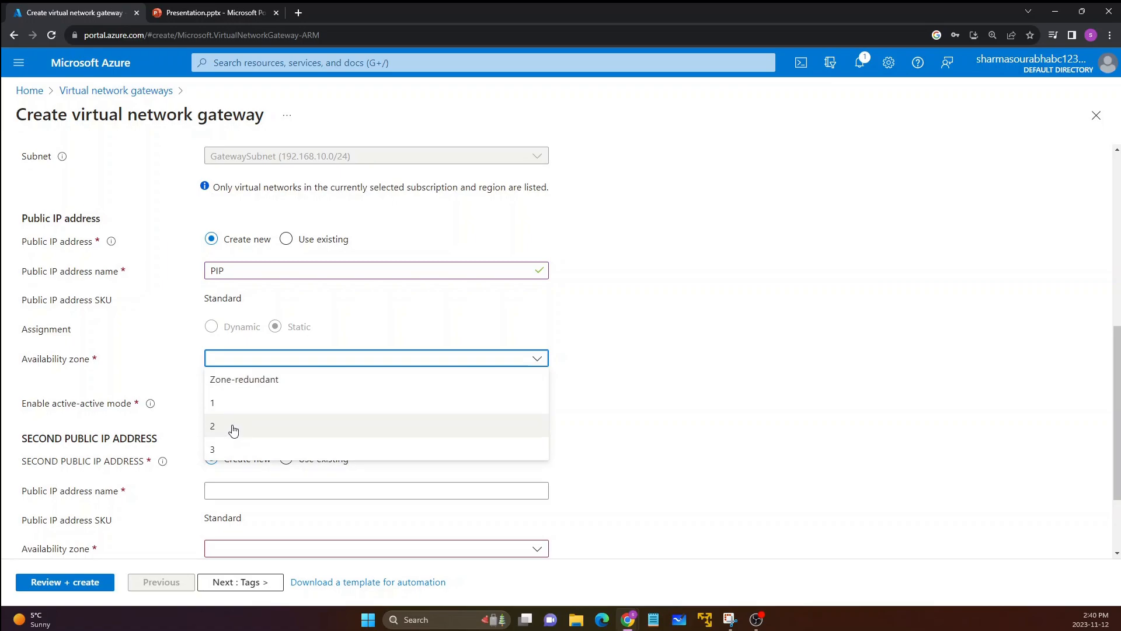
pyautogui.click(241, 379)
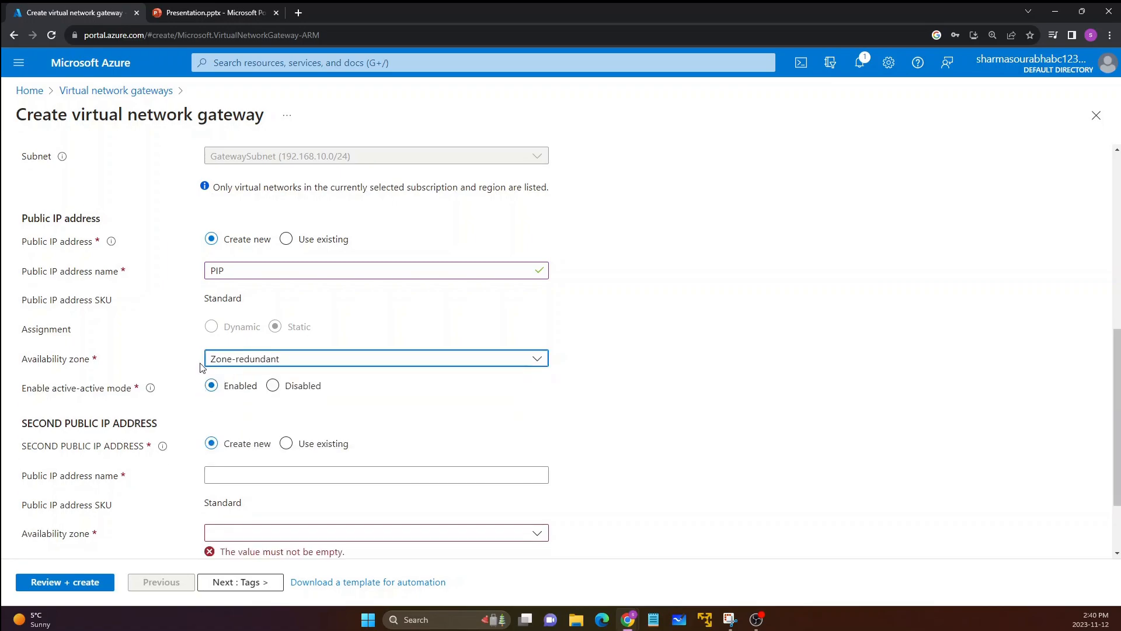
# Step: Review the active-active mode setting together with the first and second public IP address sections
pyautogui.moveTo(27, 394); pyautogui.dragTo(128, 393)
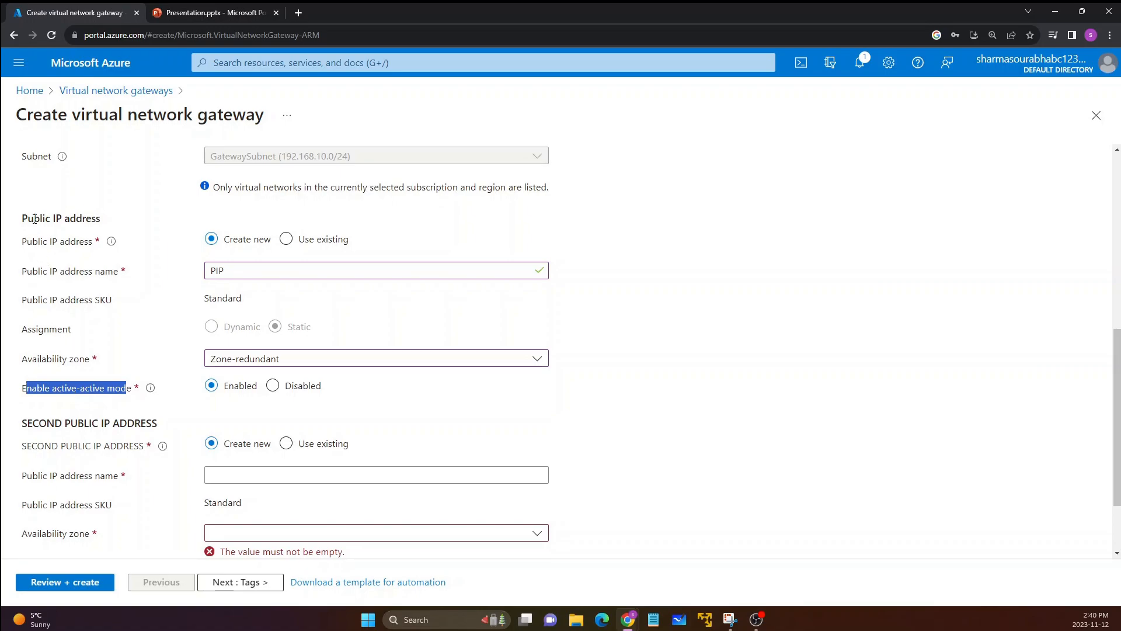
pyautogui.moveTo(22, 218); pyautogui.dragTo(90, 216)
pyautogui.click(82, 252)
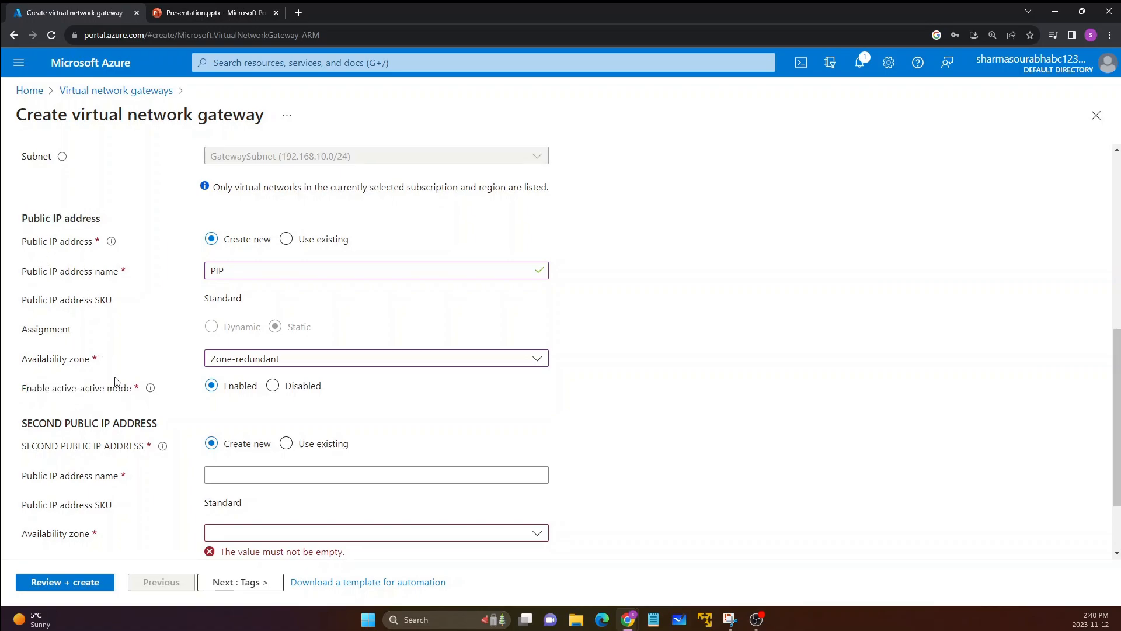
pyautogui.moveTo(35, 426); pyautogui.dragTo(95, 437)
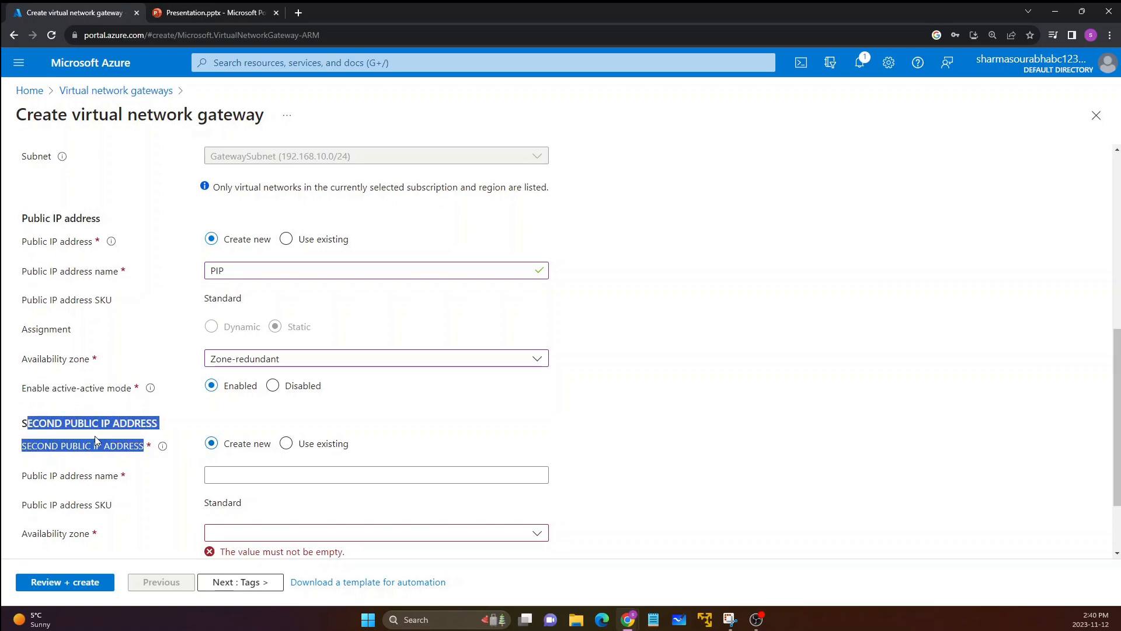
pyautogui.click(99, 421)
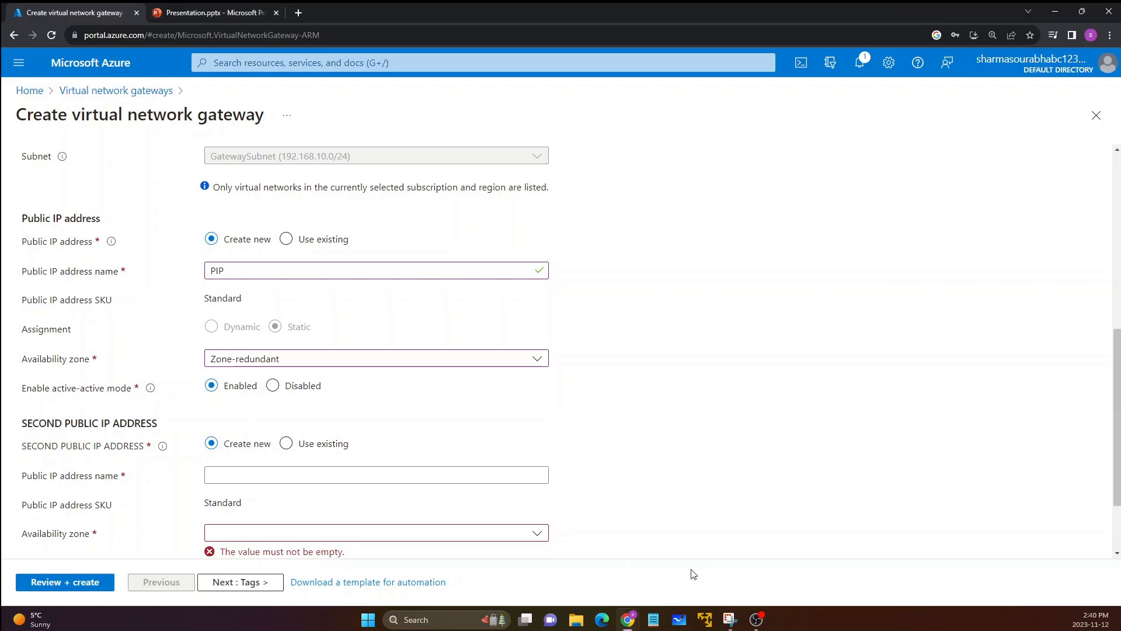
# Step: Switch to the PowerPoint presentation, present the What is Point to Site VPN slide and draw a red pen check mark above the gateway subnet
pyautogui.click(247, 13)
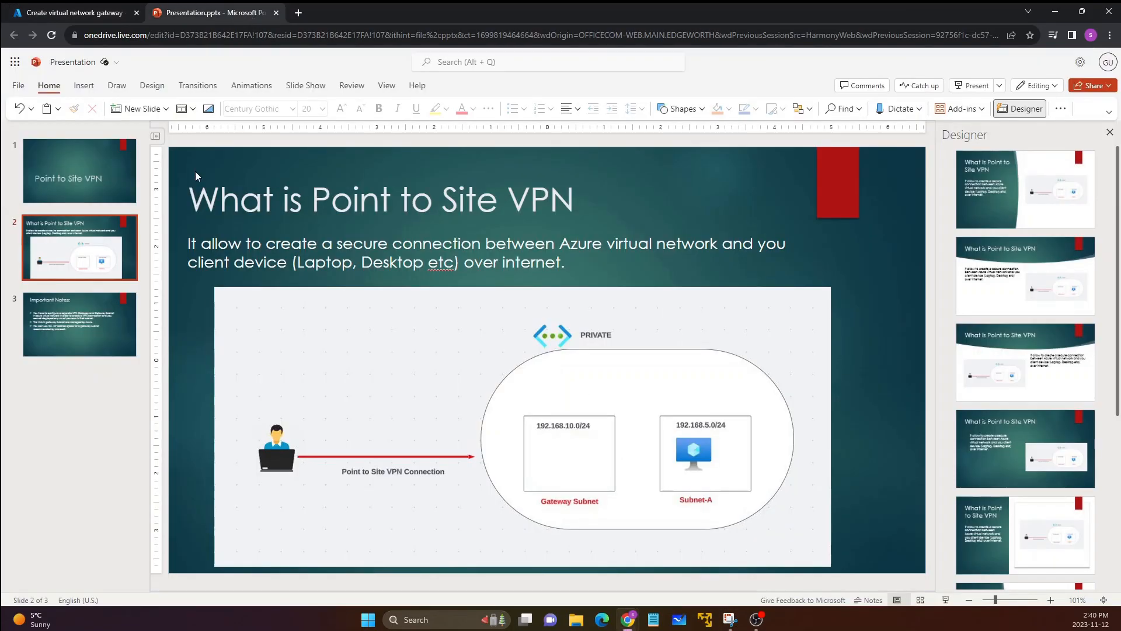
pyautogui.click(971, 87)
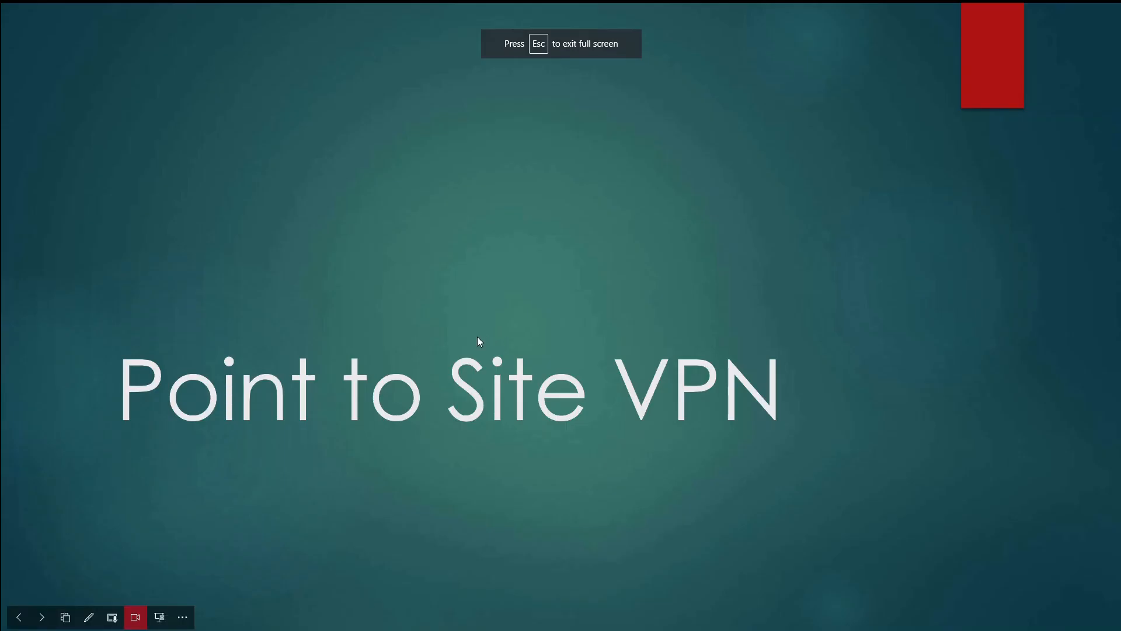
pyautogui.click(478, 337)
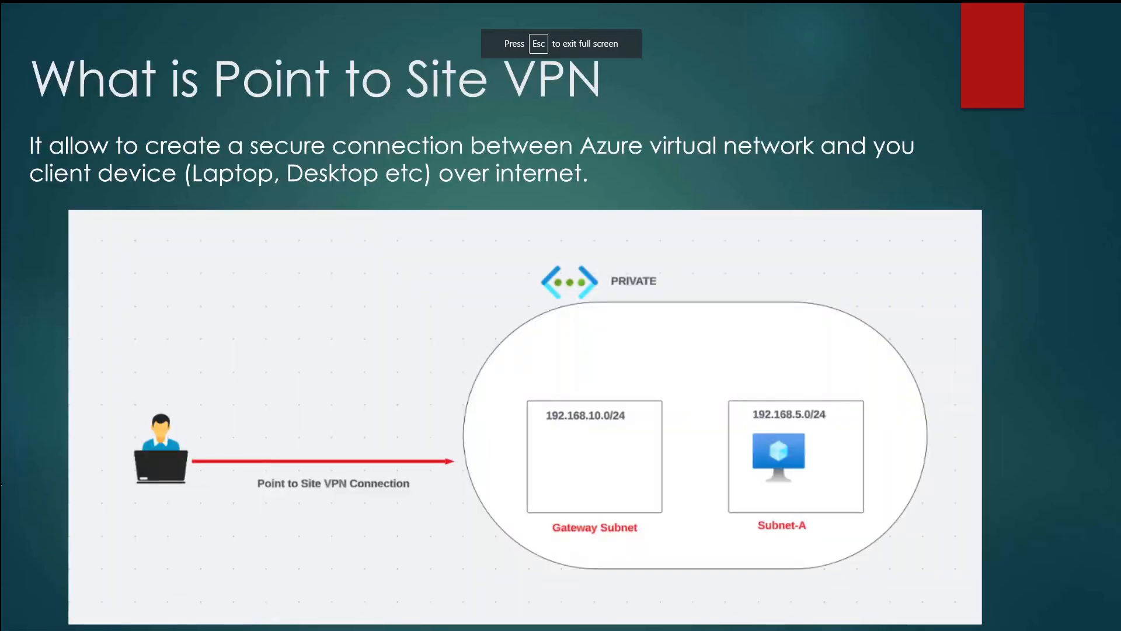
pyautogui.click(89, 616)
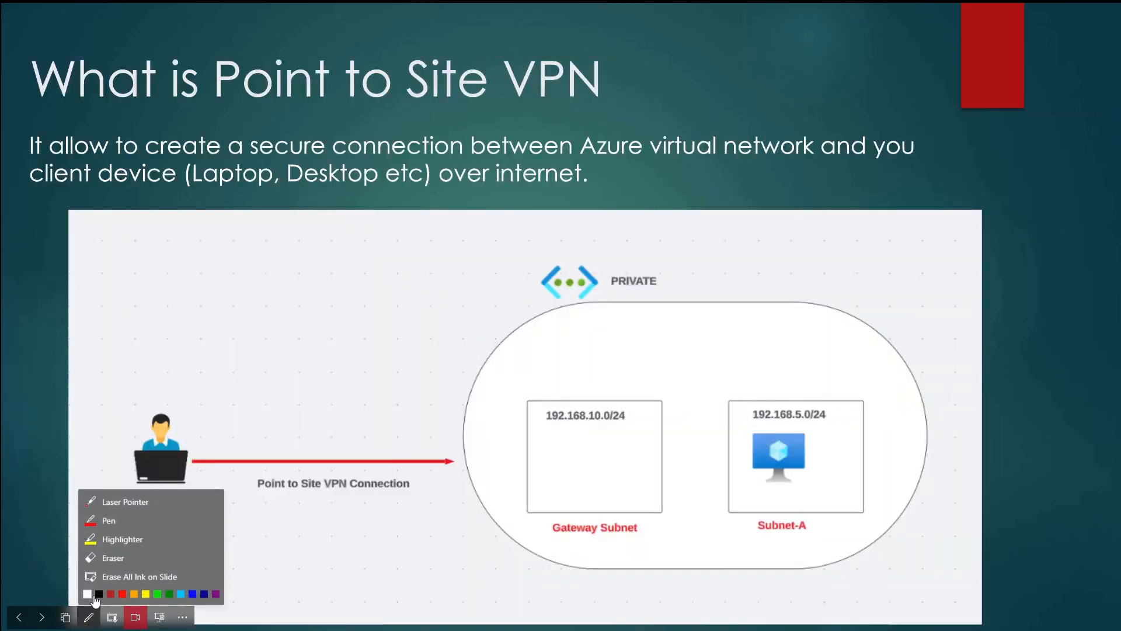
pyautogui.click(99, 520)
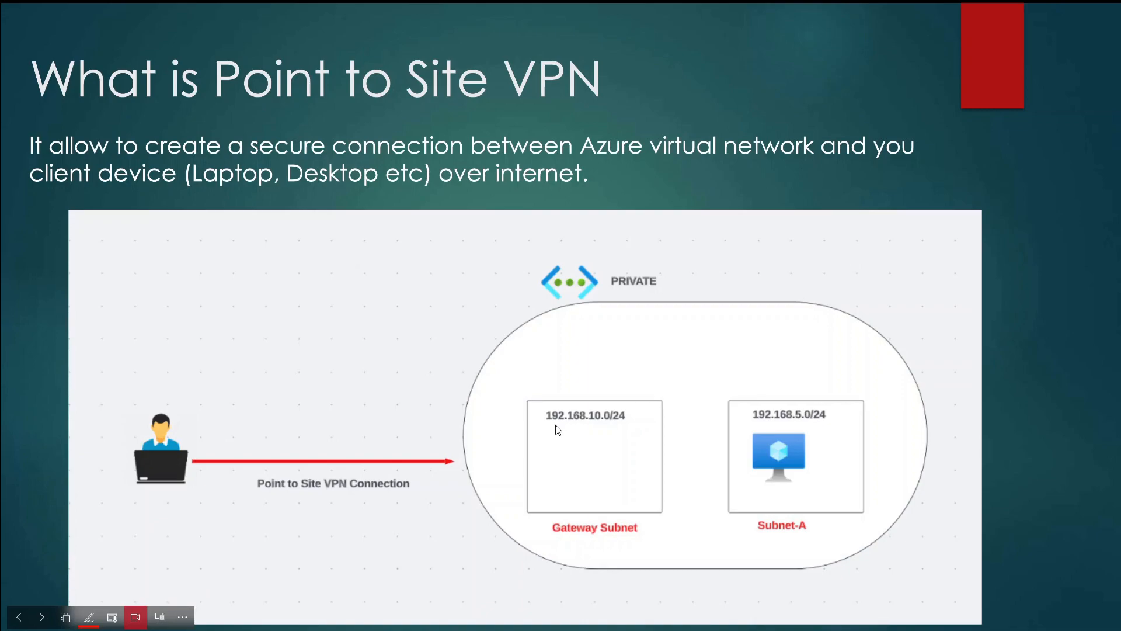
pyautogui.moveTo(541, 388); pyautogui.dragTo(561, 382)
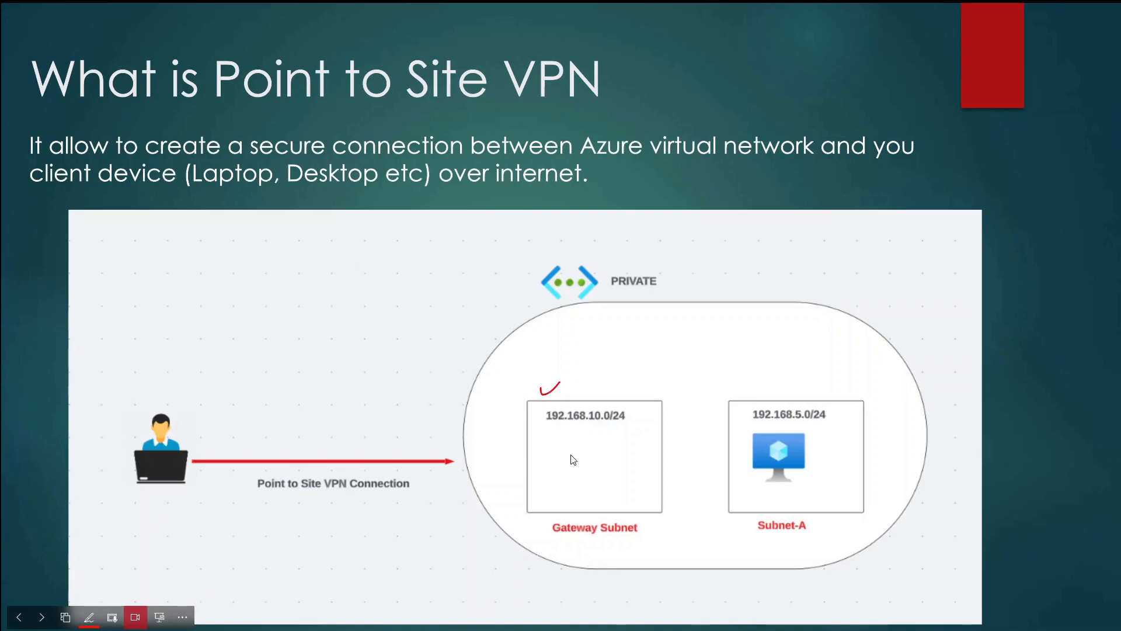
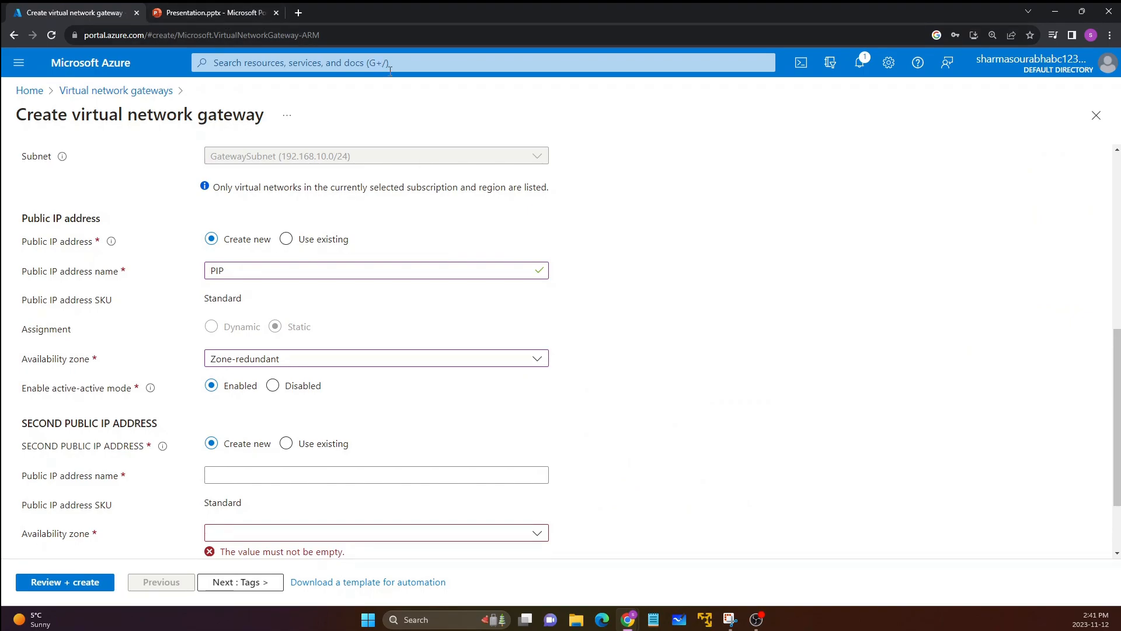
# Step: Disable active-active mode for the virtual network gateway and check the BGP setting
pyautogui.scroll(-1, 123, 378)
pyautogui.scroll(-1, 123, 378)
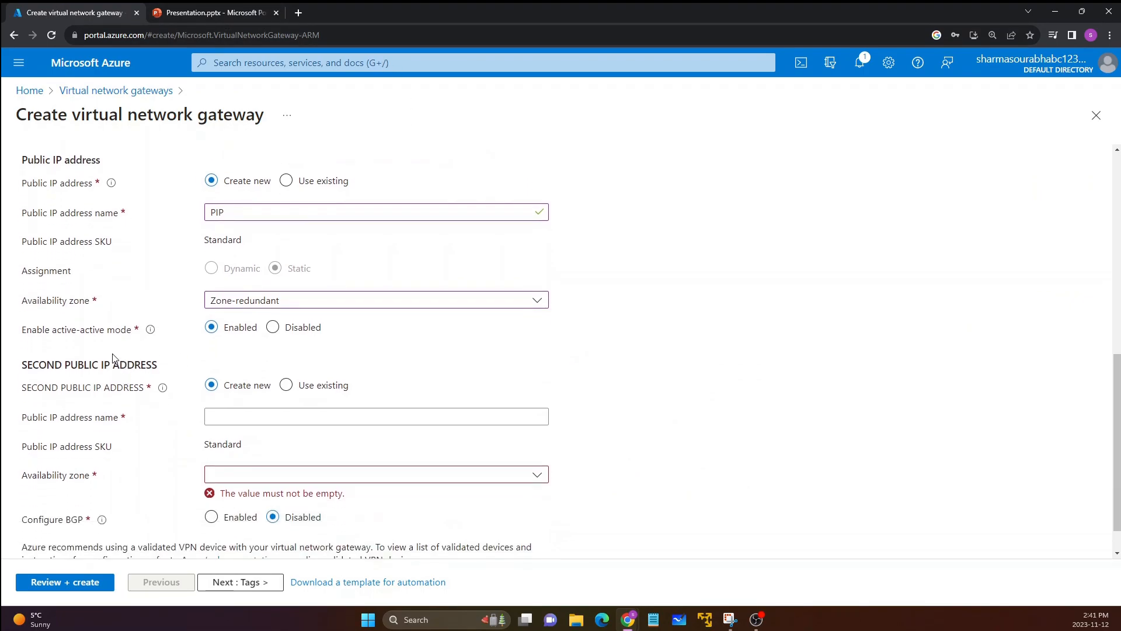
pyautogui.click(272, 328)
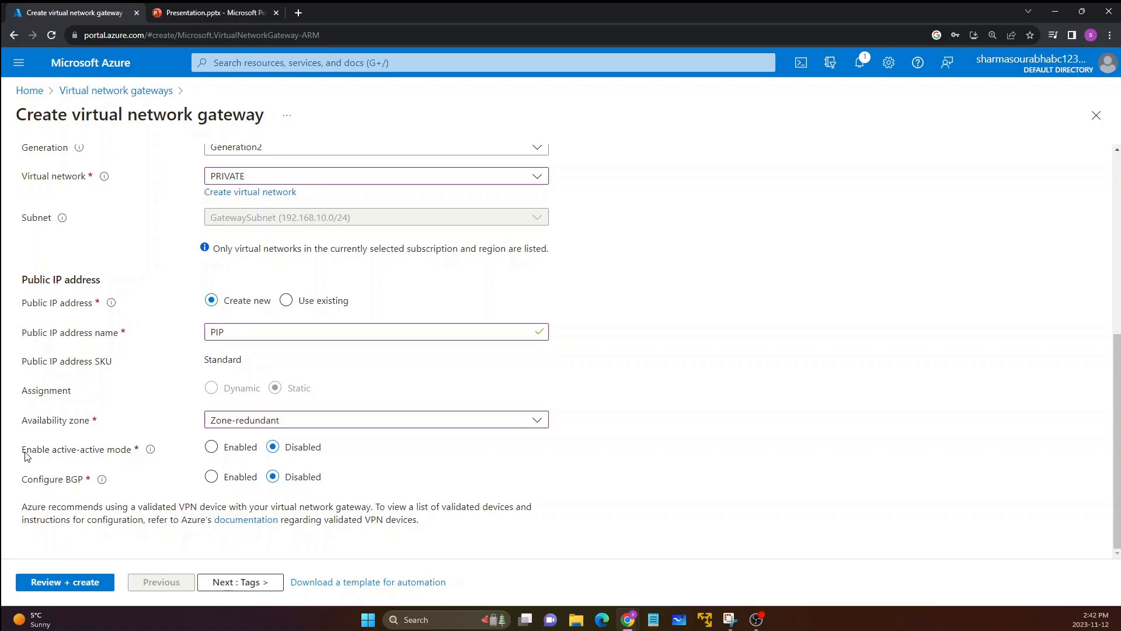
pyautogui.moveTo(24, 450); pyautogui.dragTo(132, 462)
pyautogui.click(153, 447)
pyautogui.moveTo(27, 480); pyautogui.dragTo(86, 483)
pyautogui.click(85, 483)
# Step: Continue past the tags to the final review and create the GATEWAY-PRIVATE virtual network gateway
pyautogui.click(237, 582)
pyautogui.click(236, 584)
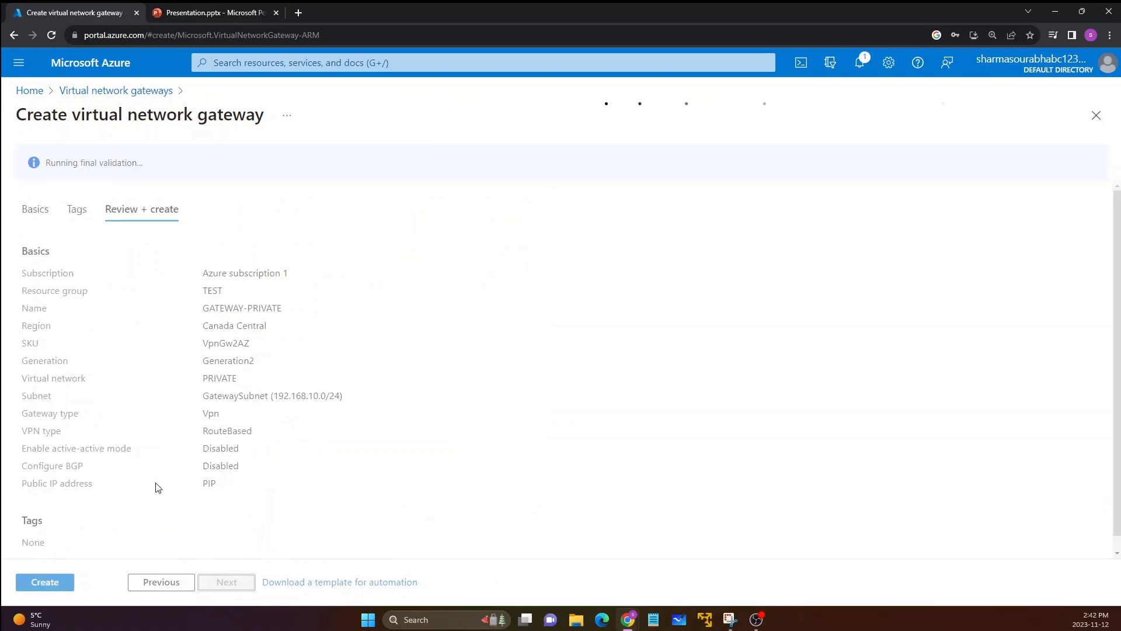
pyautogui.click(39, 582)
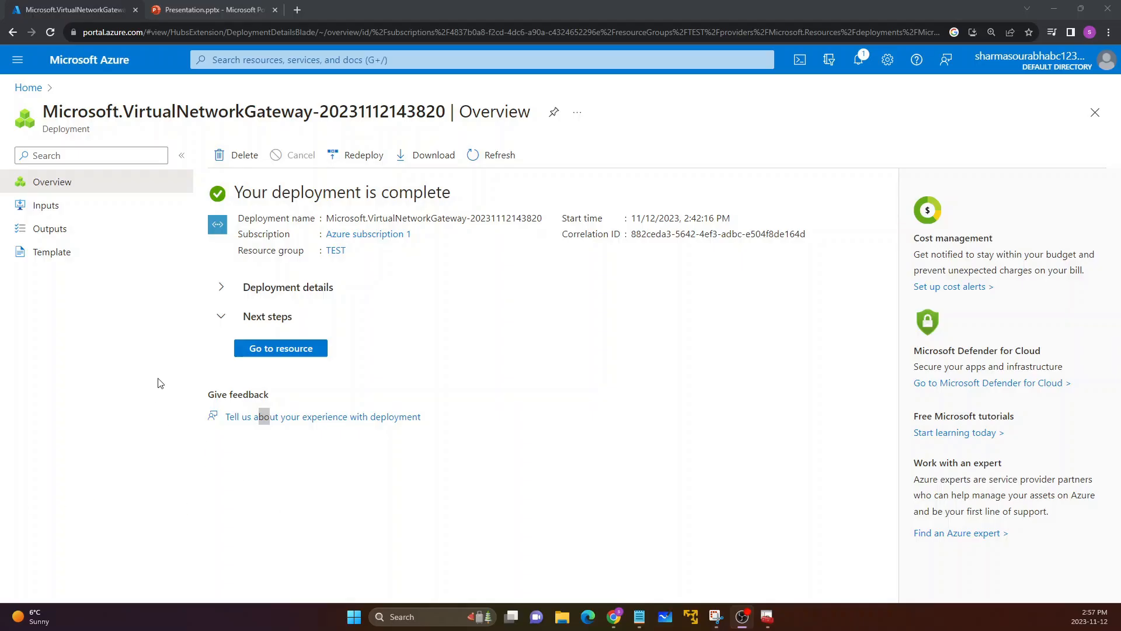
# Step: Open the GATEWAY-PRIVATE resource from its deployment overview and view its point-to-site configuration
pyautogui.moveTo(243, 205); pyautogui.dragTo(451, 204)
pyautogui.click(451, 204)
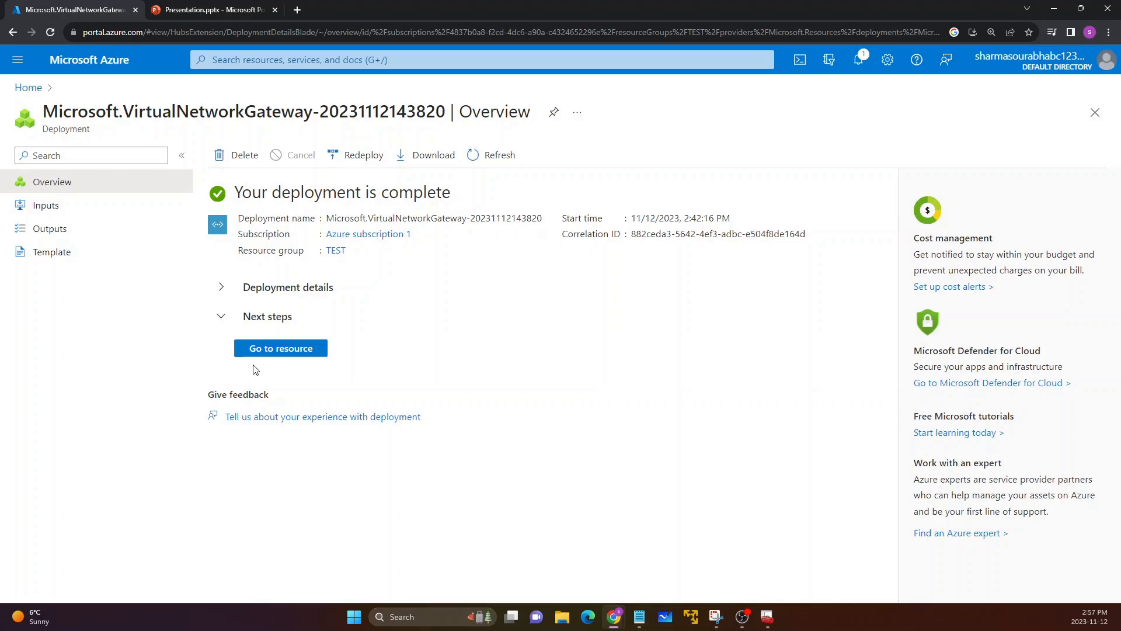
pyautogui.click(267, 350)
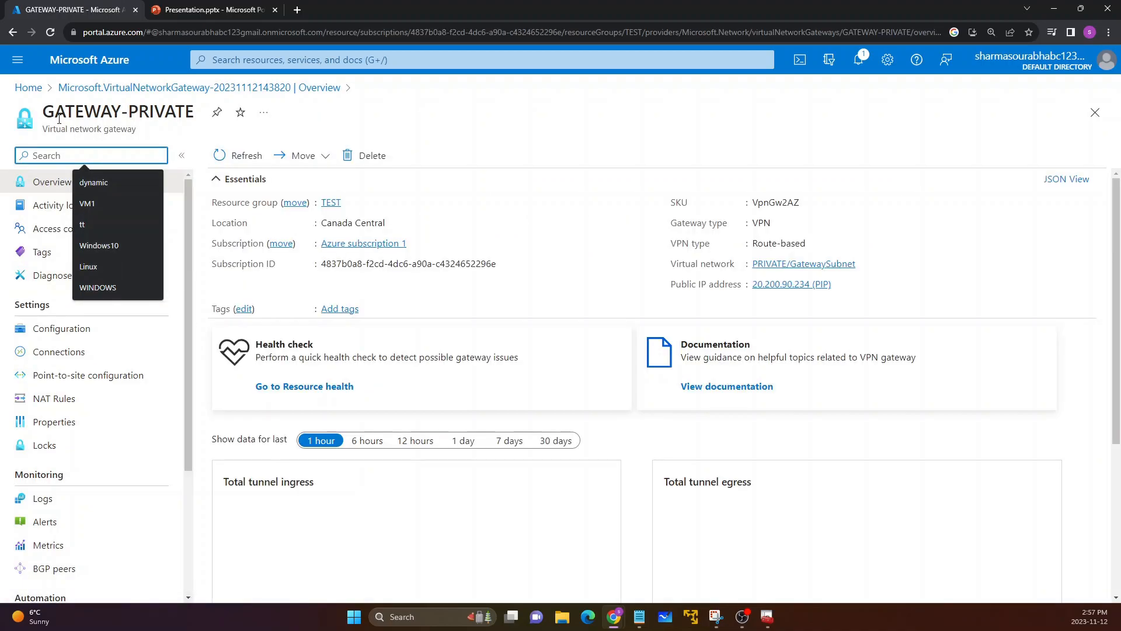
pyautogui.moveTo(55, 111); pyautogui.dragTo(153, 112)
pyautogui.click(164, 112)
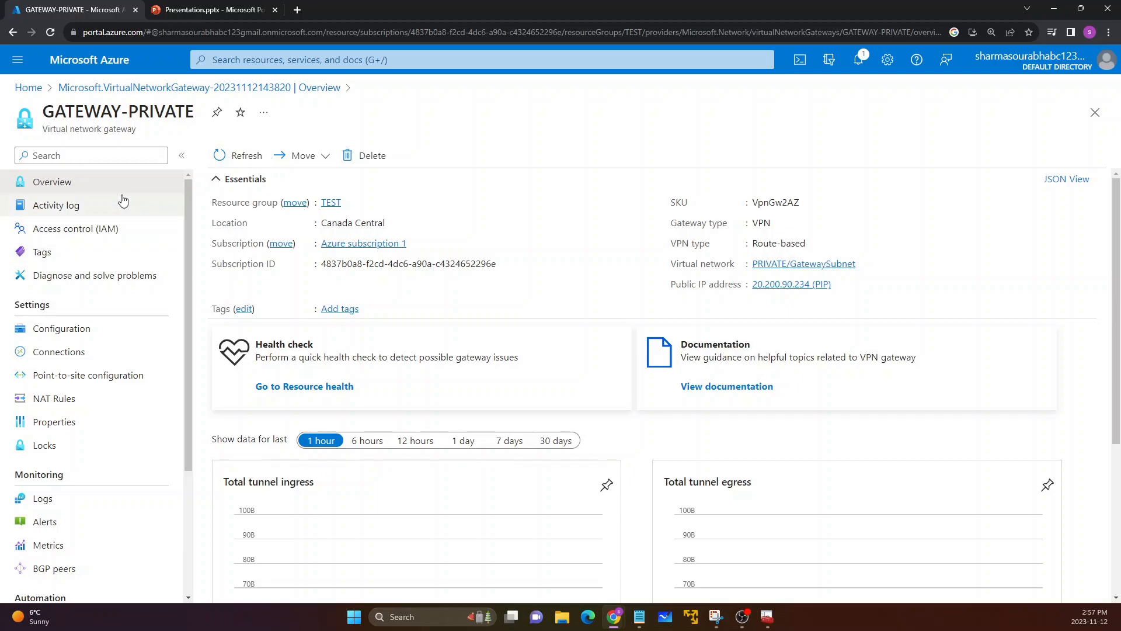
pyautogui.click(87, 384)
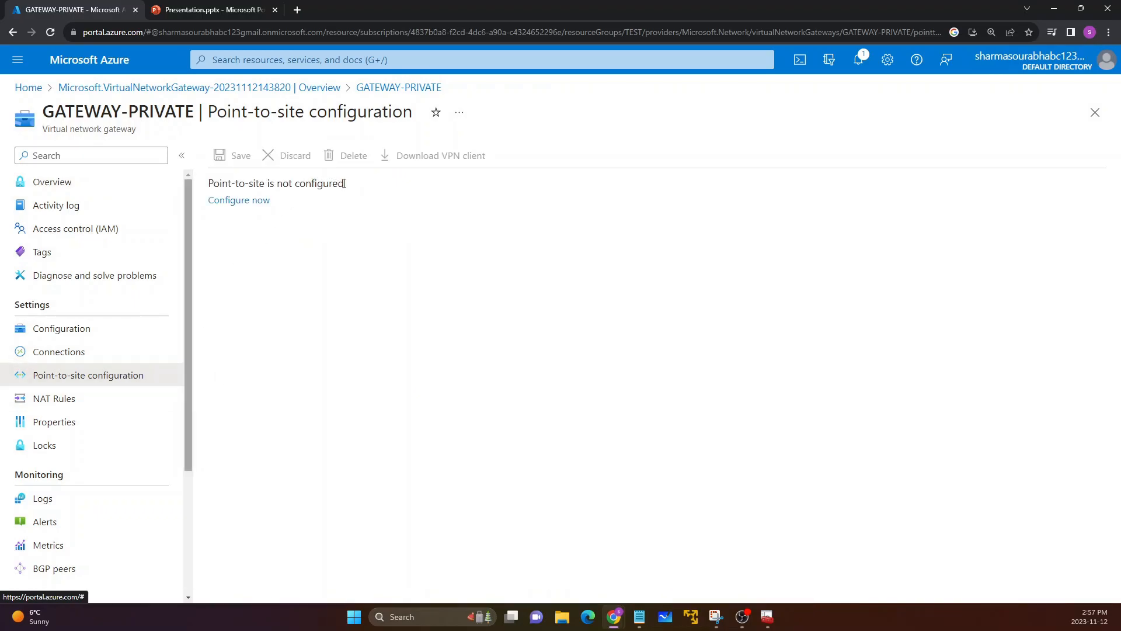
pyautogui.moveTo(344, 184); pyautogui.dragTo(305, 184)
pyautogui.click(330, 312)
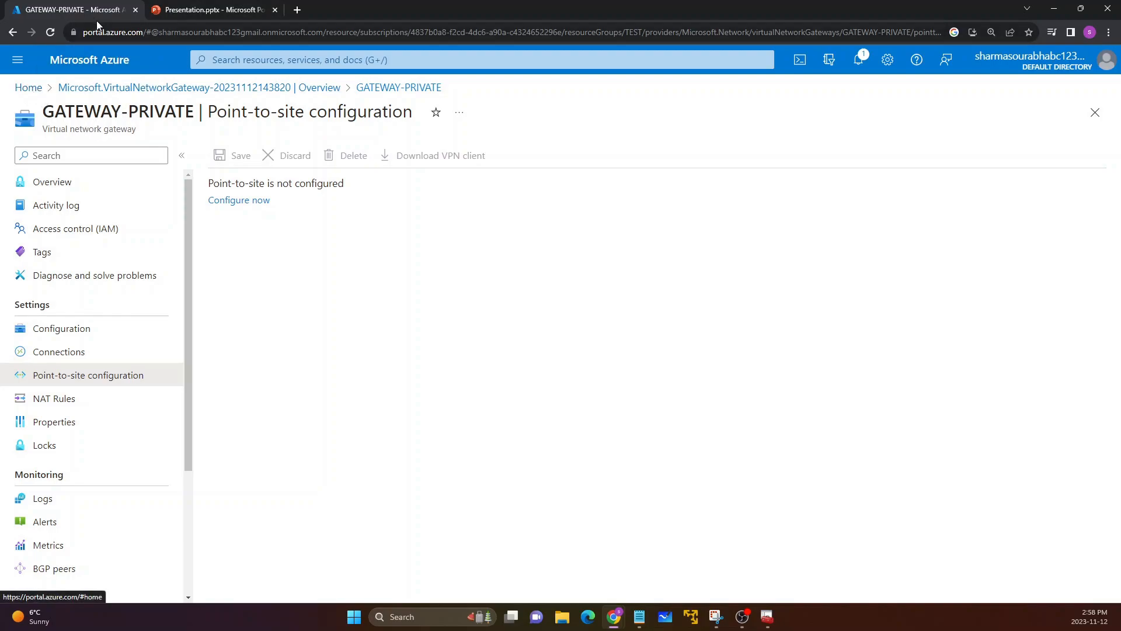
# Step: Open the WEB virtual machine from the portal home page and copy its private IP address
pyautogui.click(25, 95)
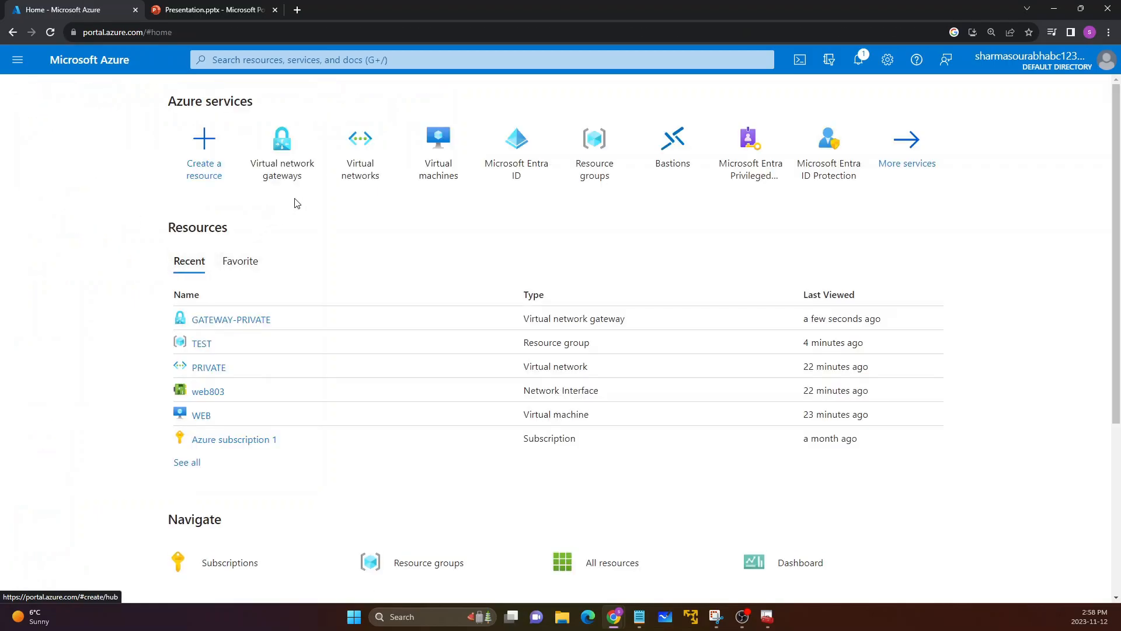
pyautogui.click(203, 415)
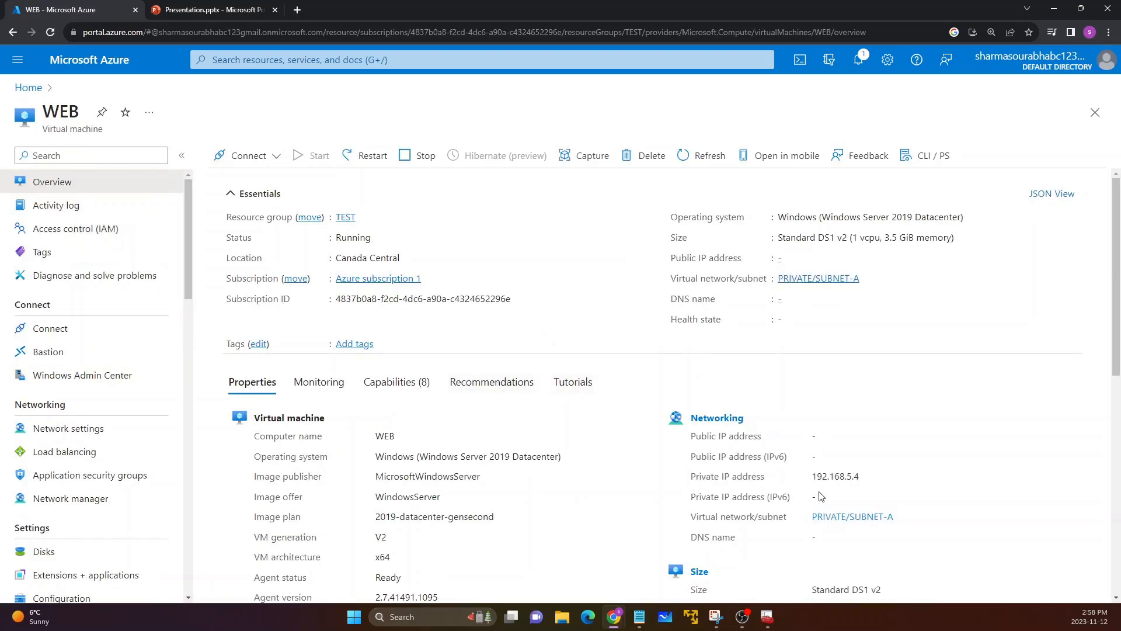
pyautogui.moveTo(813, 481); pyautogui.dragTo(863, 484)
pyautogui.rightClick(853, 480)
pyautogui.click(876, 375)
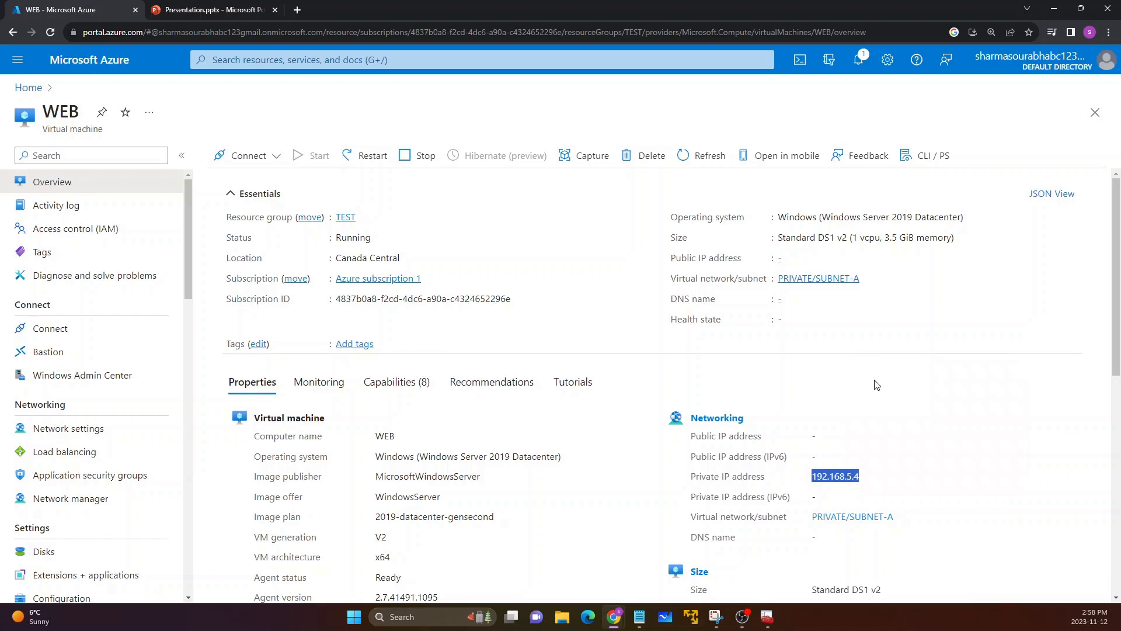
# Step: Browse to 192.168.5.4 in a new browser tab and place that tab directly beside the Azure portal tab
pyautogui.click(297, 9)
pyautogui.hotkey('ctrl', 'v')
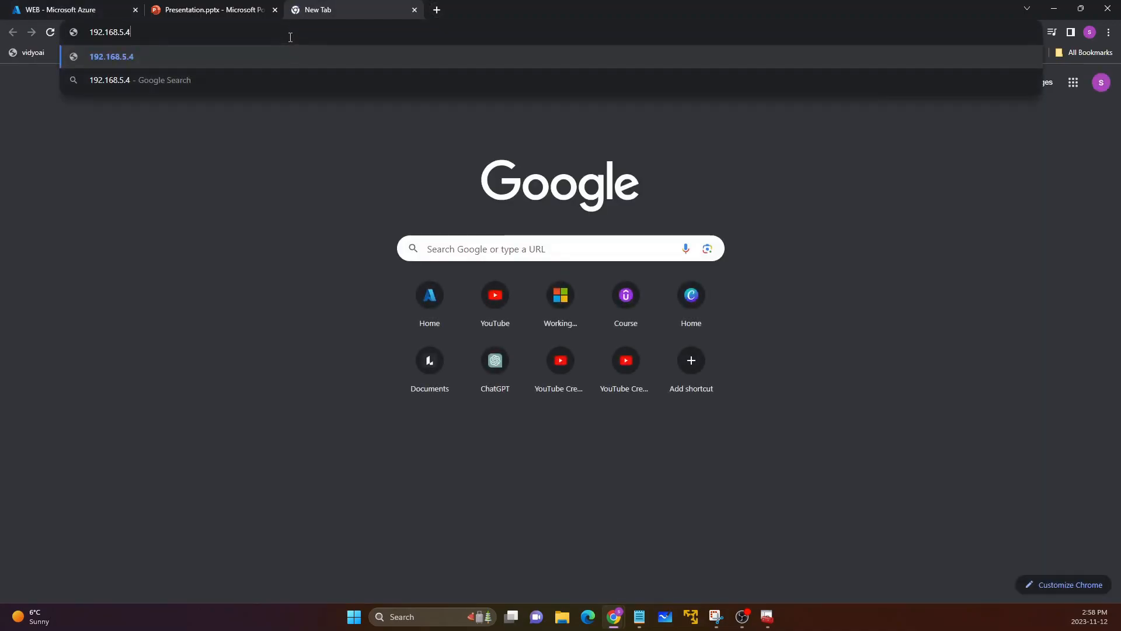
pyautogui.press('Return')
pyautogui.moveTo(317, 8); pyautogui.dragTo(210, 9)
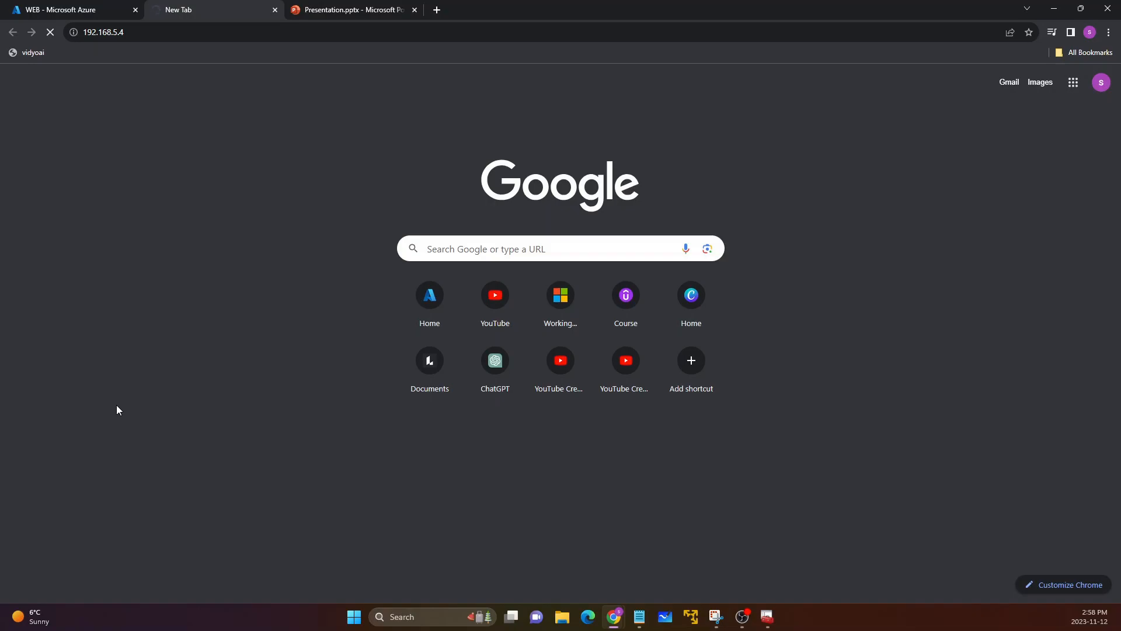
# Step: Return to the GATEWAY-PRIVATE virtual network gateway in the Azure portal and start configuring its point-to-site connection
pyautogui.click(68, 4)
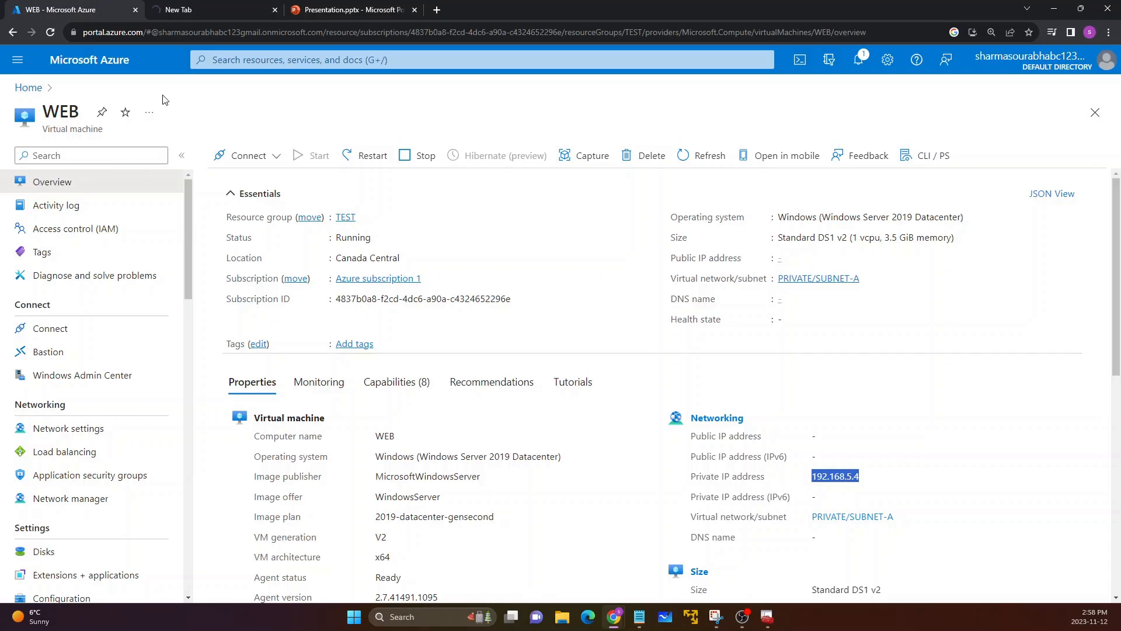
pyautogui.click(35, 89)
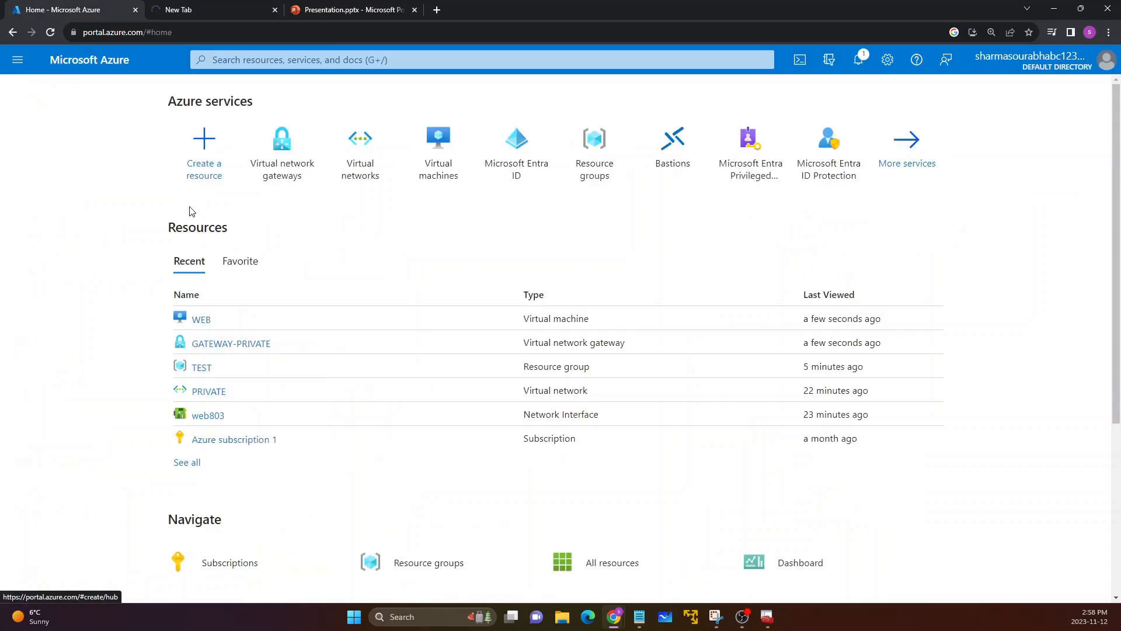
pyautogui.click(262, 146)
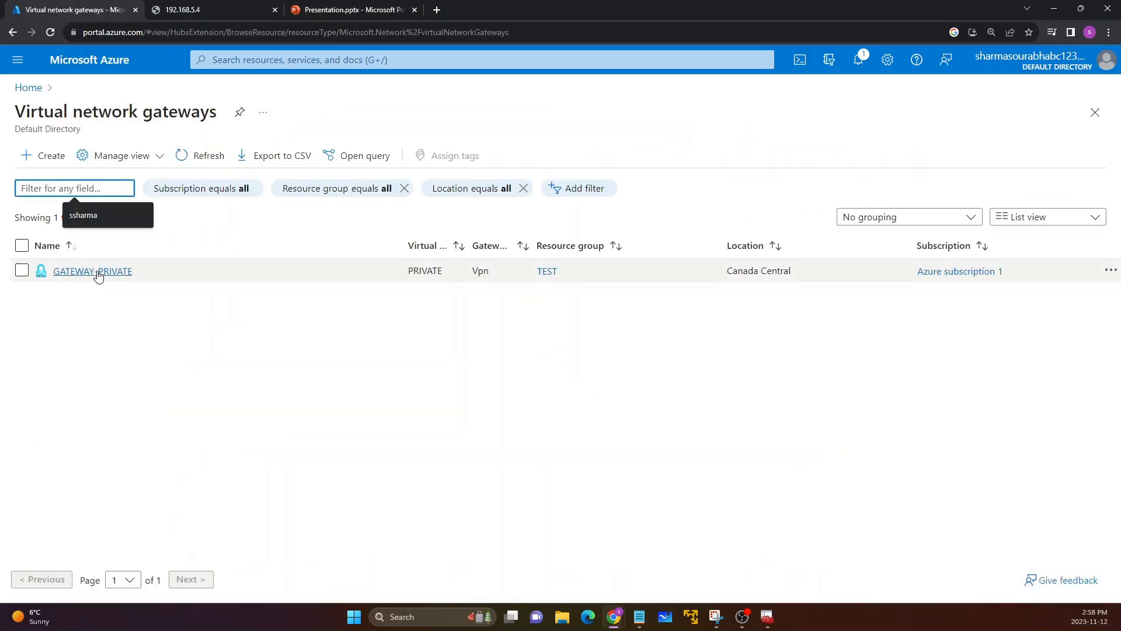
pyautogui.click(95, 272)
pyautogui.click(204, 113)
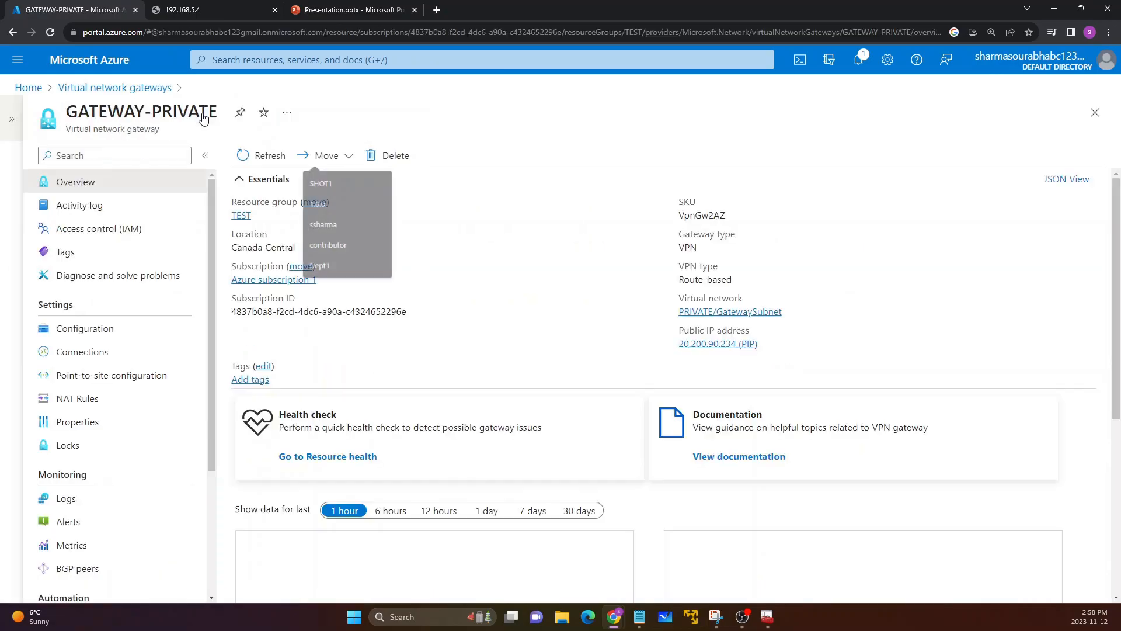
pyautogui.click(104, 377)
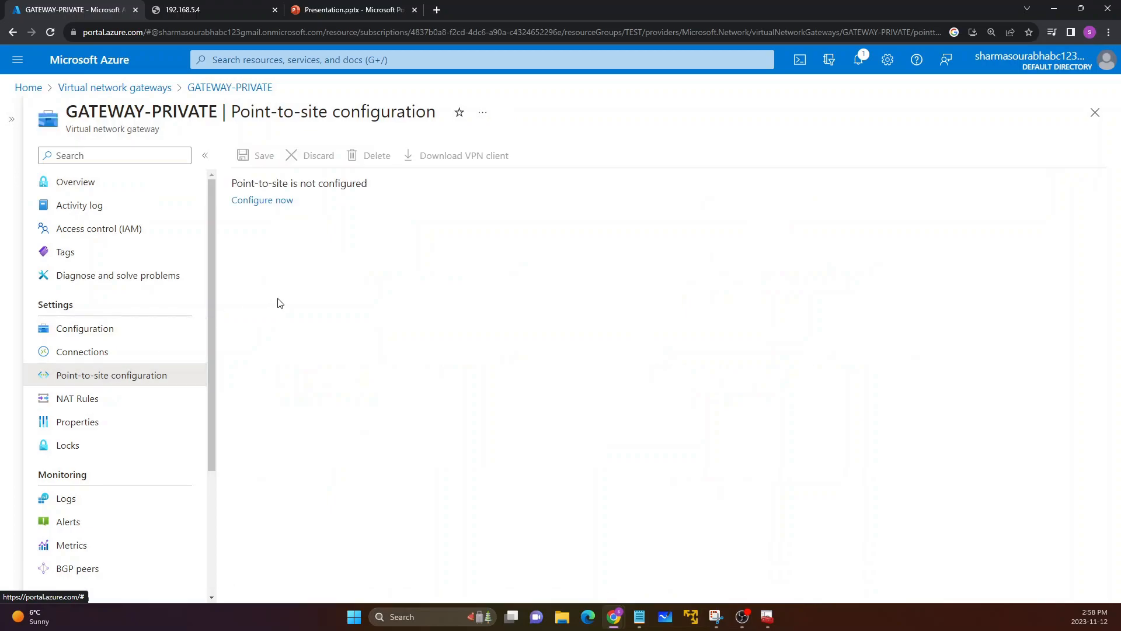
pyautogui.click(257, 201)
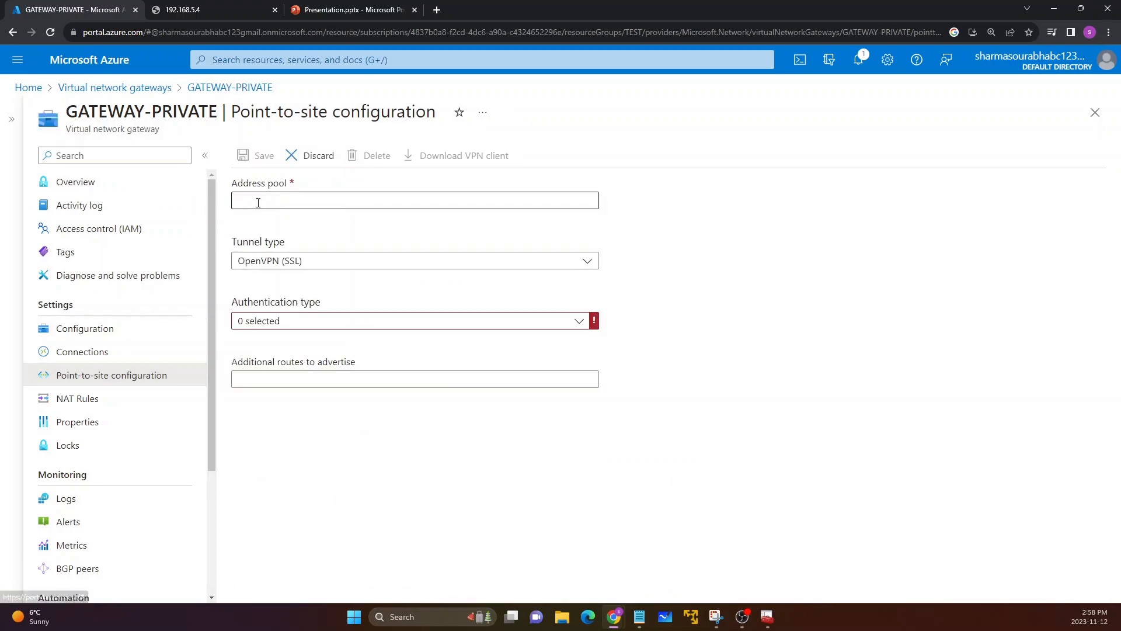
# Step: Examine the required address pool field in the point-to-site configuration of GATEWAY-PRIVATE
pyautogui.click(275, 202)
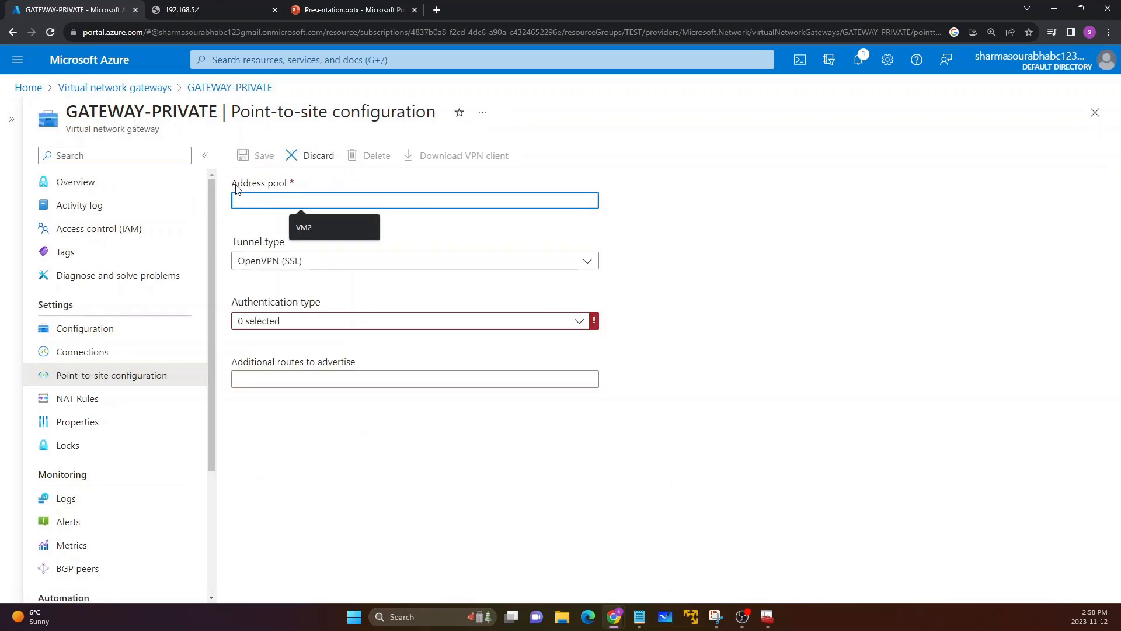
pyautogui.moveTo(233, 185); pyautogui.dragTo(281, 185)
pyautogui.click(283, 186)
pyautogui.click(286, 195)
pyautogui.click(509, 502)
pyautogui.click(349, 626)
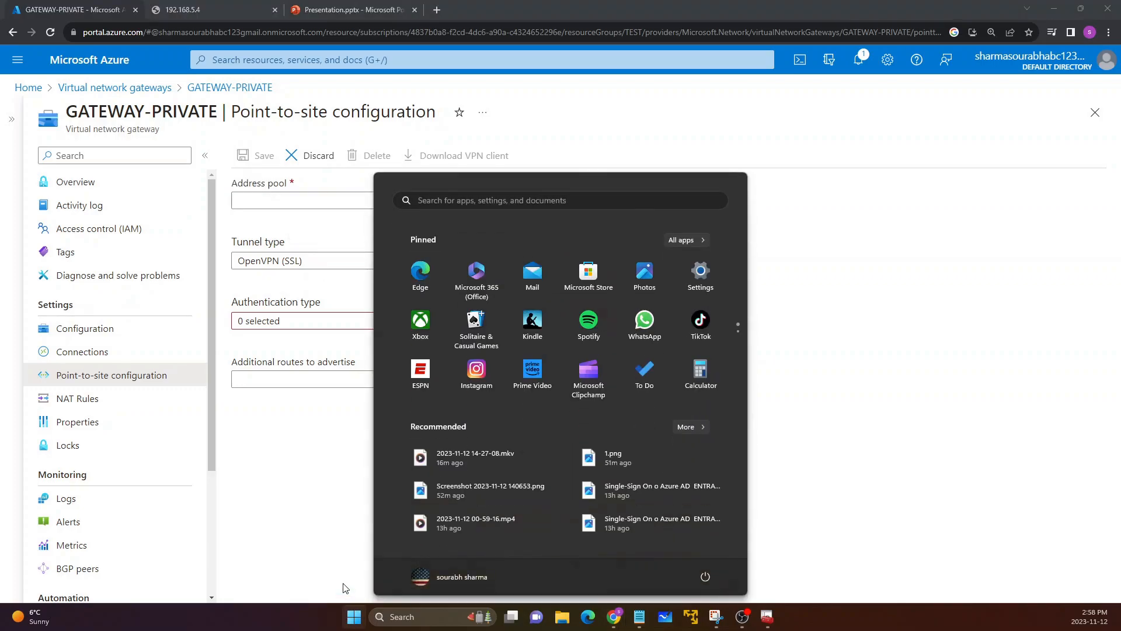
pyautogui.click(336, 531)
pyautogui.moveTo(69, 112); pyautogui.dragTo(265, 113)
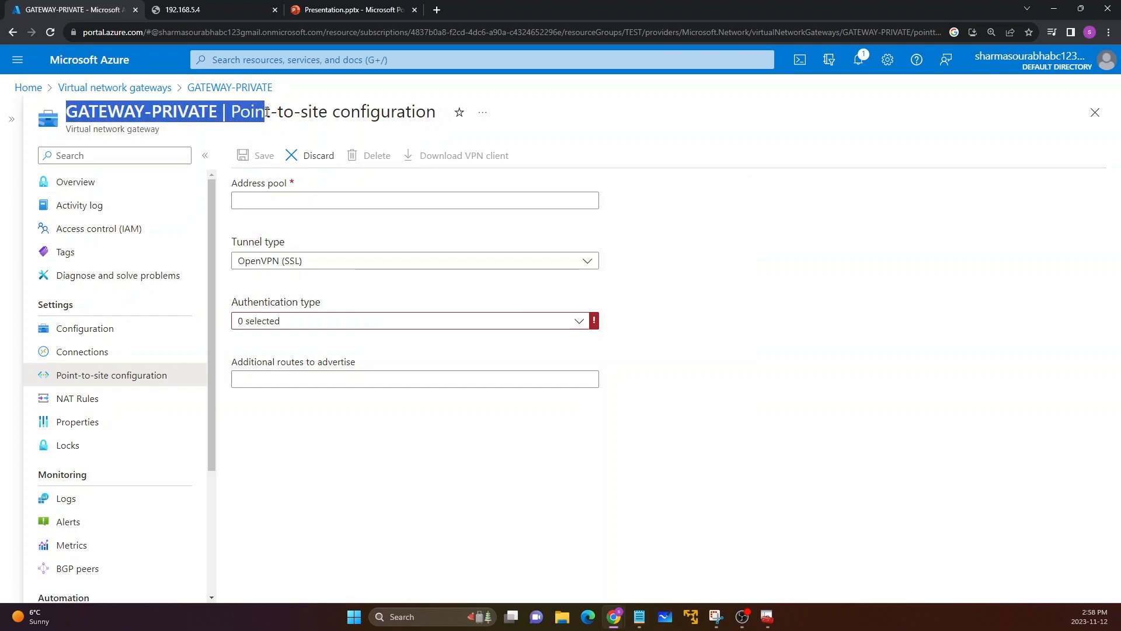
pyautogui.click(266, 112)
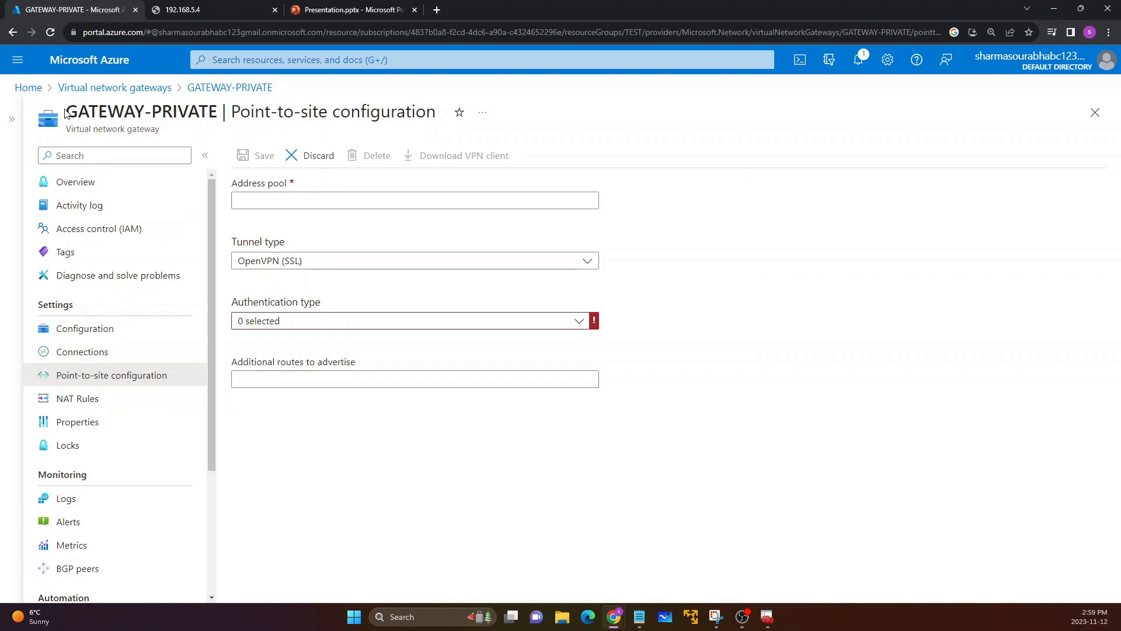
pyautogui.moveTo(65, 111); pyautogui.dragTo(209, 115)
pyautogui.click(209, 112)
pyautogui.moveTo(230, 184); pyautogui.dragTo(243, 186)
pyautogui.moveTo(71, 112); pyautogui.dragTo(209, 111)
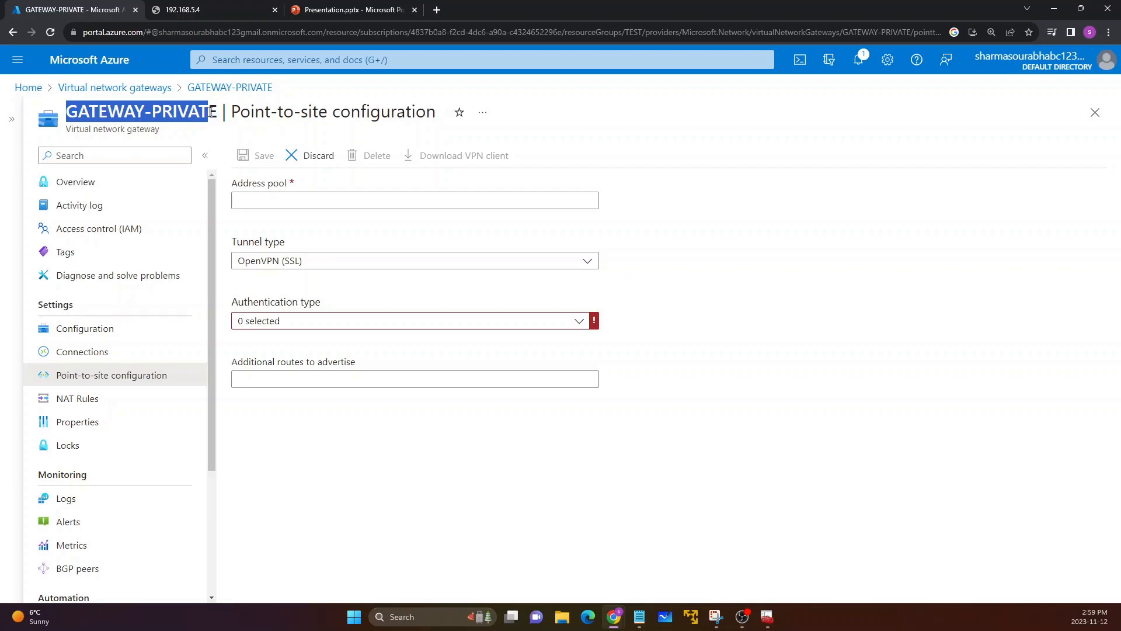
pyautogui.click(252, 196)
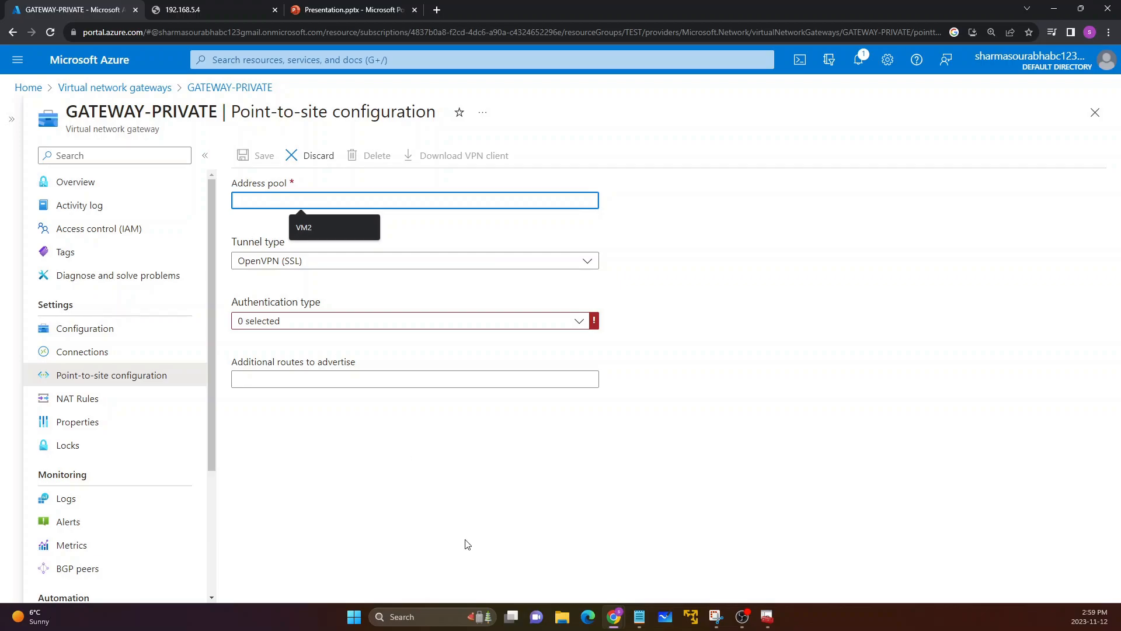
pyautogui.click(355, 617)
pyautogui.click(336, 516)
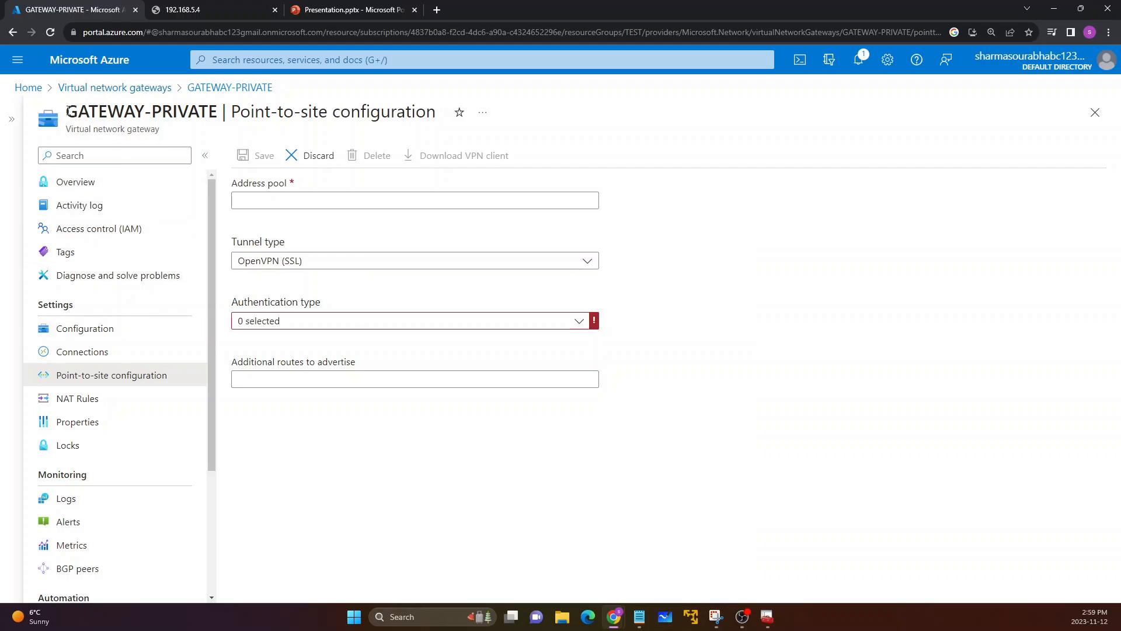
pyautogui.moveTo(66, 111); pyautogui.dragTo(228, 117)
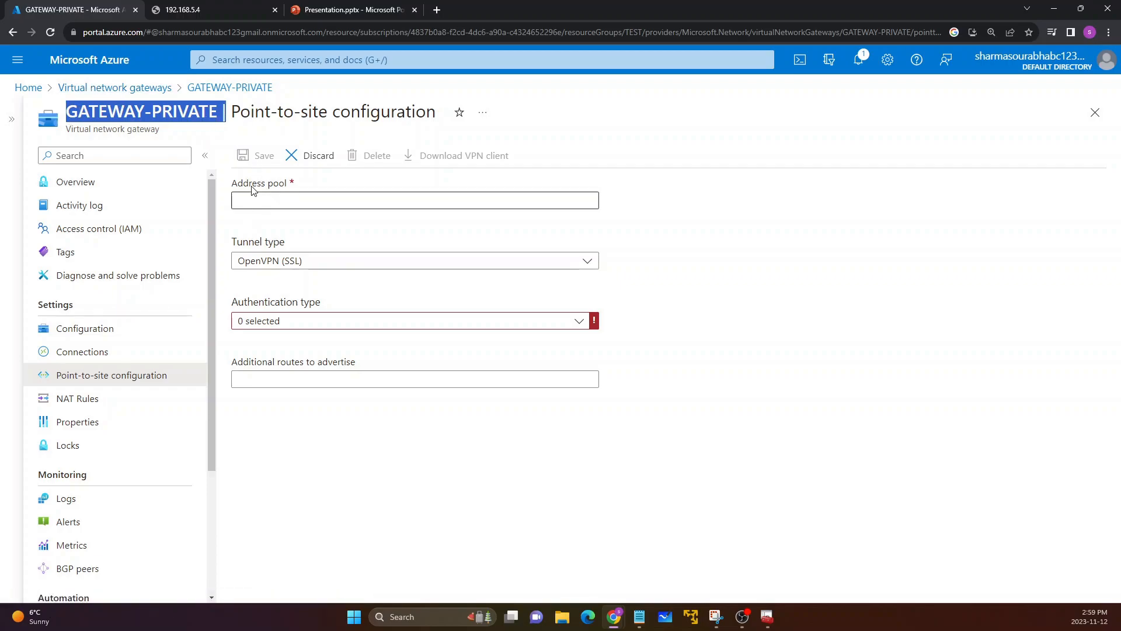
pyautogui.moveTo(240, 111); pyautogui.dragTo(383, 112)
pyautogui.click(379, 115)
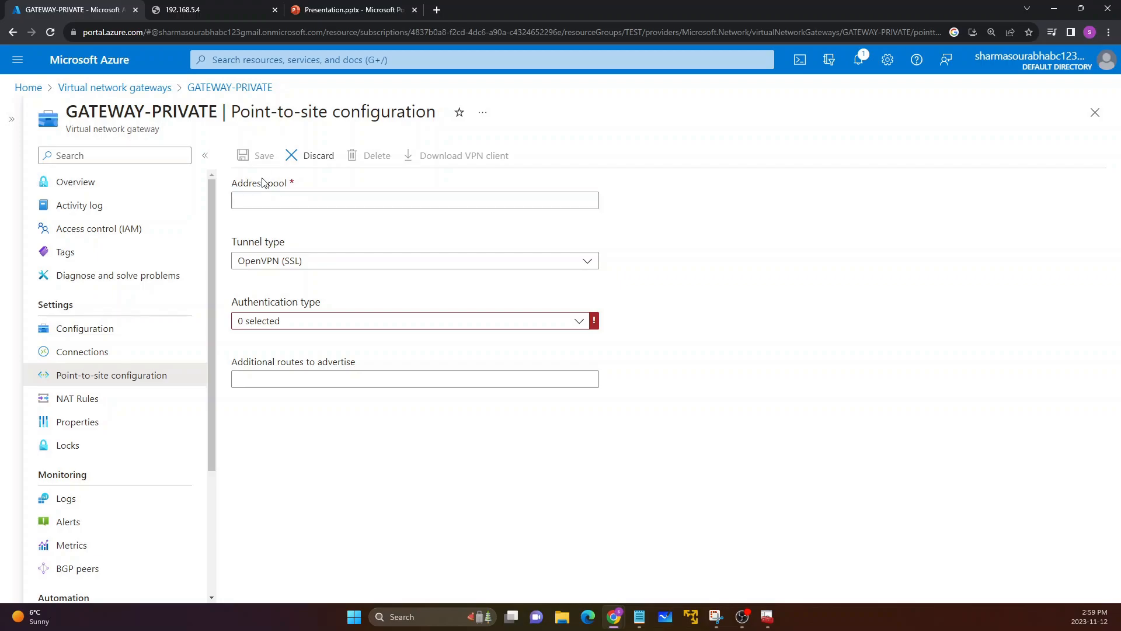
# Step: Set the point-to-site address pool to 10.10.10.0/24
pyautogui.click(265, 195)
pyautogui.write('10.10.10.0/24')
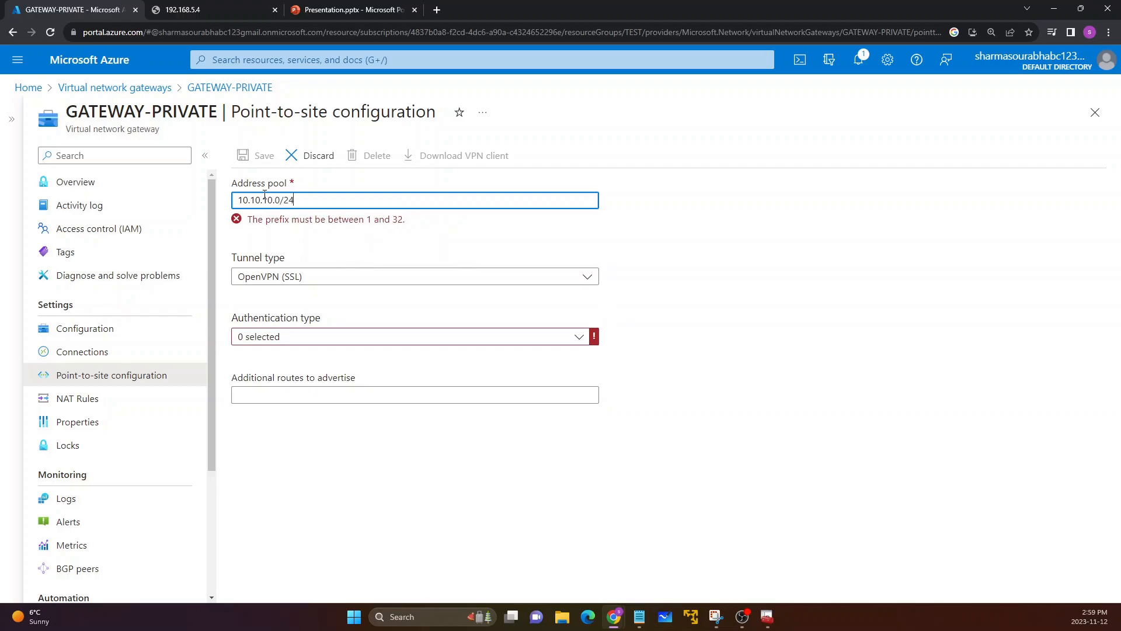
pyautogui.click(286, 218)
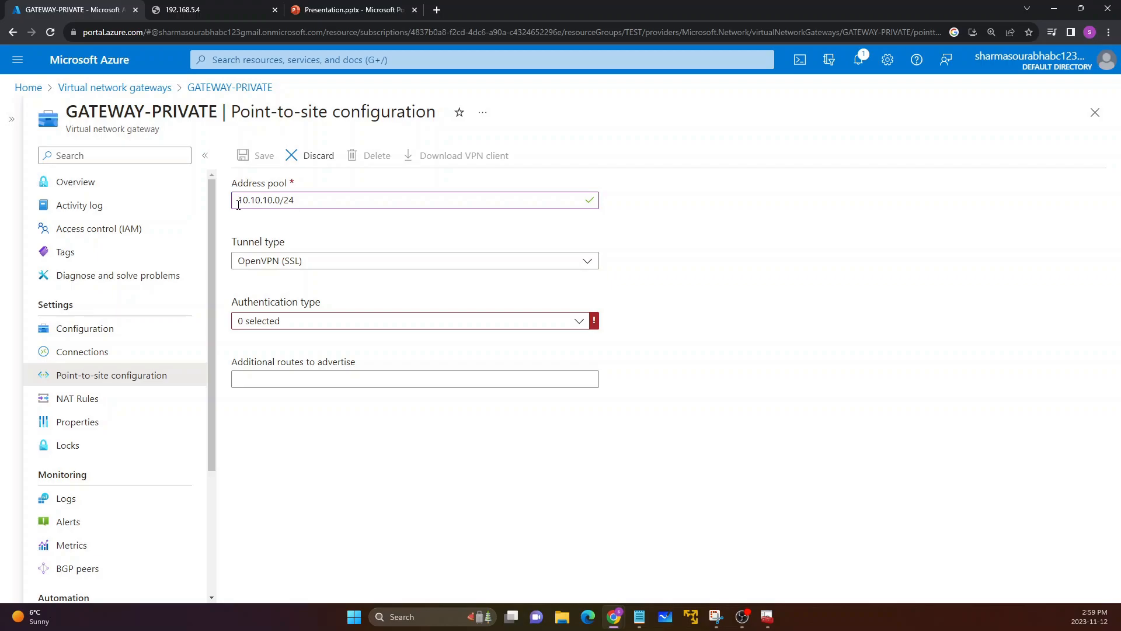
pyautogui.moveTo(237, 205); pyautogui.dragTo(295, 201)
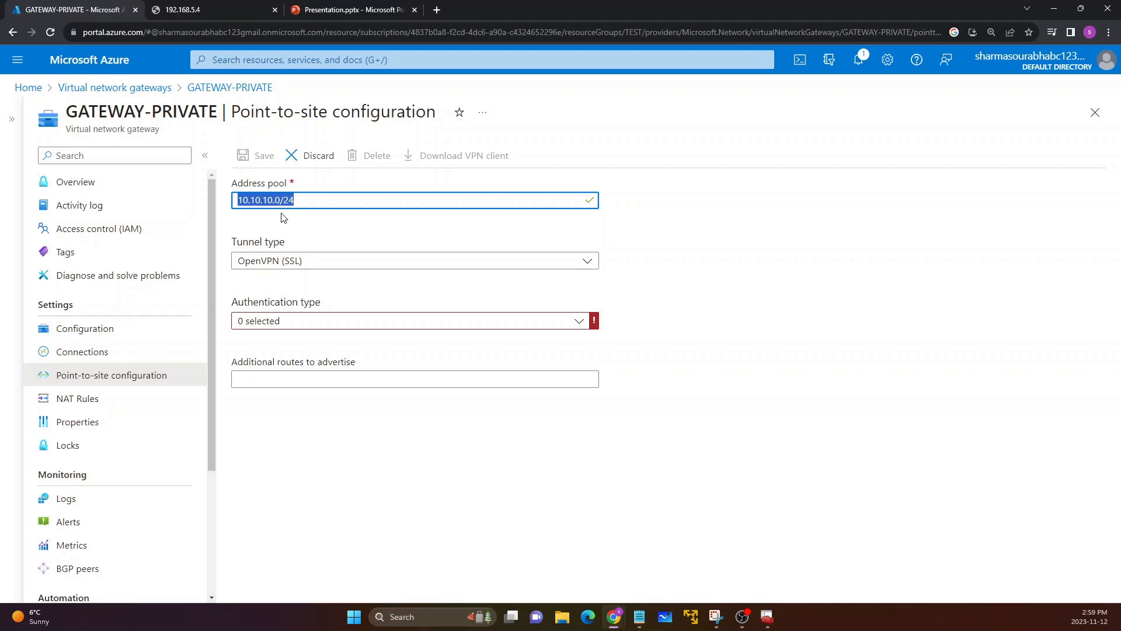
pyautogui.moveTo(280, 242); pyautogui.dragTo(255, 204)
pyautogui.click(274, 224)
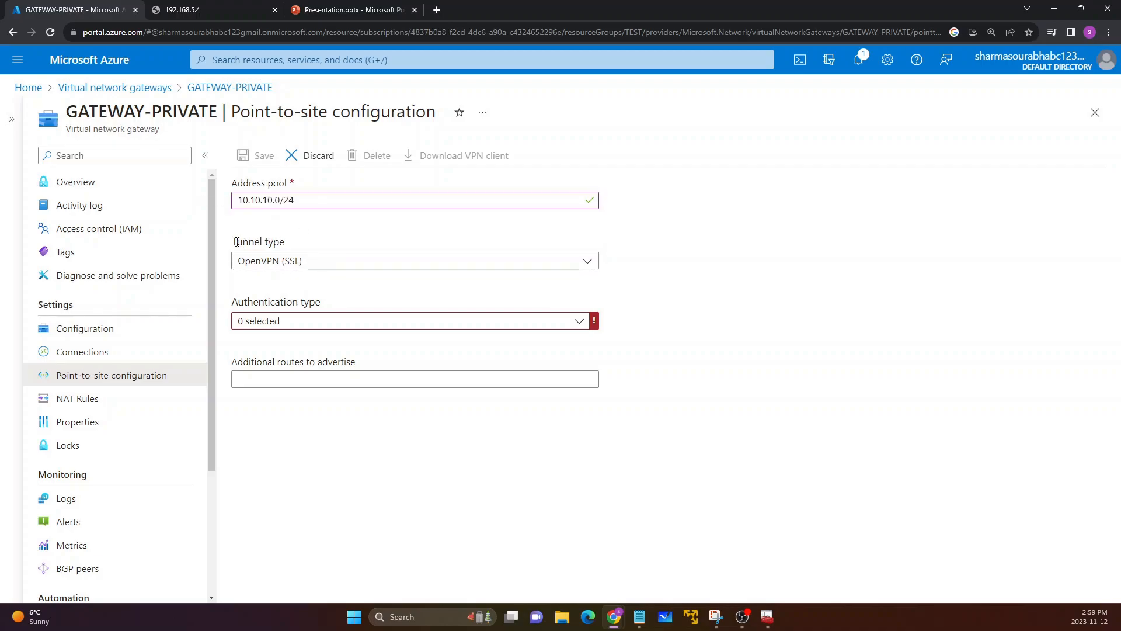
# Step: Set the tunnel type of the point-to-site configuration to IKEv2
pyautogui.moveTo(236, 241); pyautogui.dragTo(275, 240)
pyautogui.click(288, 260)
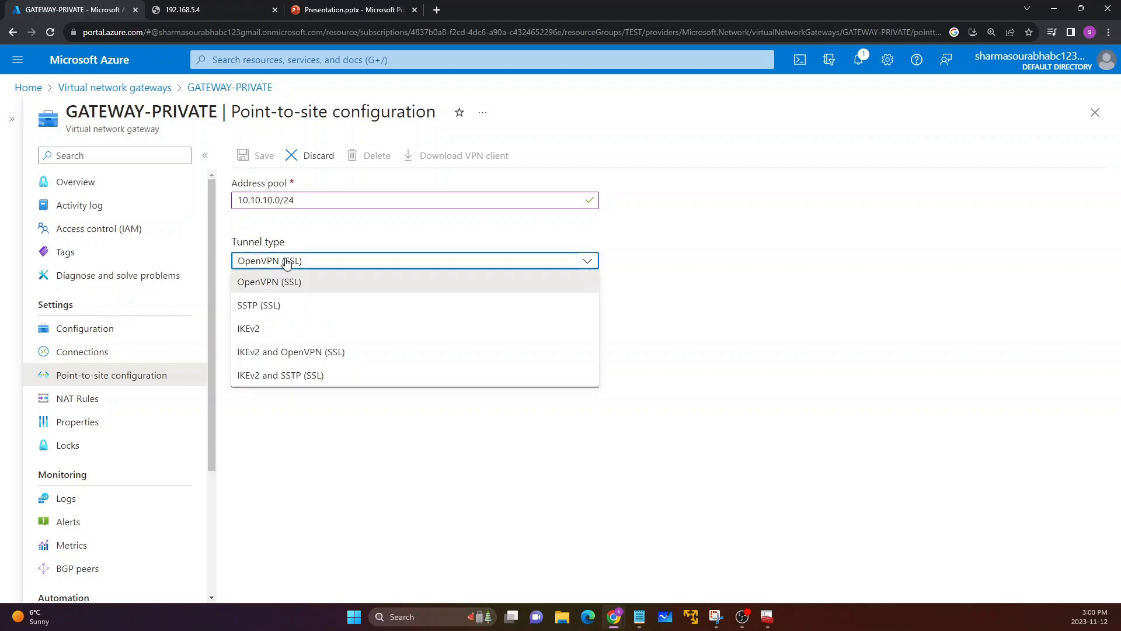
pyautogui.click(272, 331)
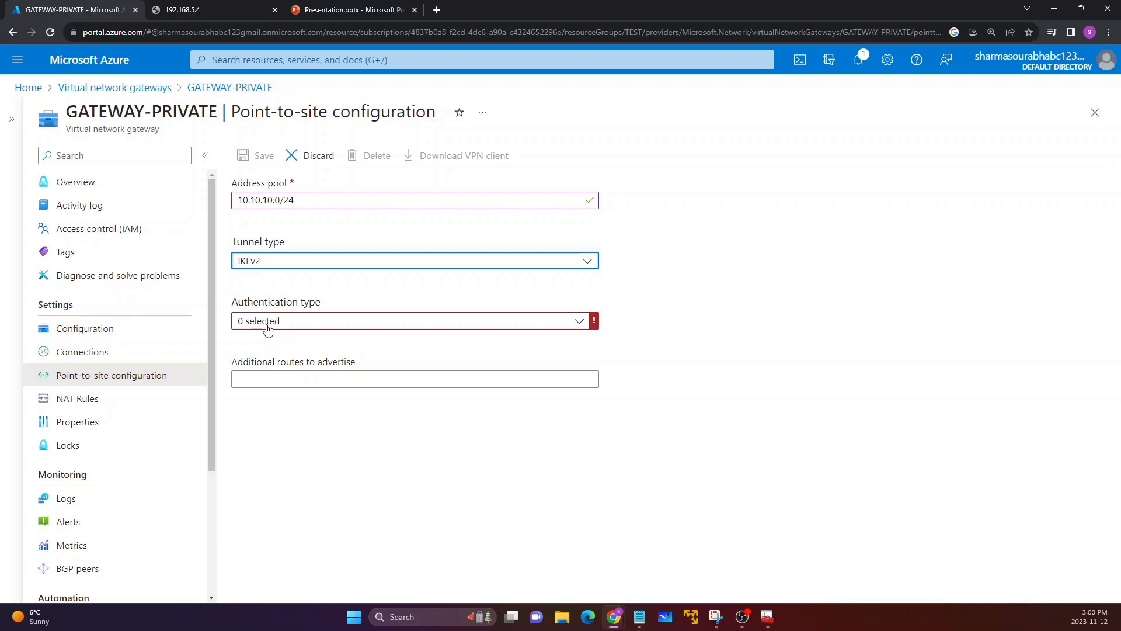
# Step: Set the authentication type of the point-to-site configuration to Azure certificate and check the root certificates section
pyautogui.click(268, 330)
pyautogui.click(266, 362)
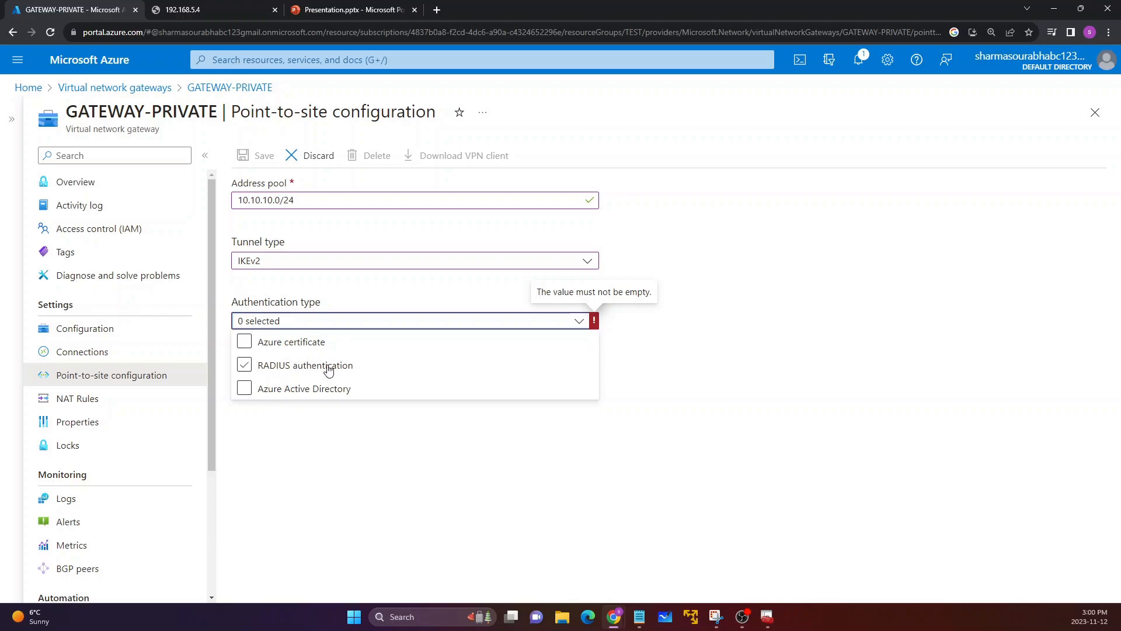
pyautogui.click(302, 398)
pyautogui.click(290, 374)
pyautogui.click(252, 345)
pyautogui.click(274, 367)
pyautogui.click(285, 390)
pyautogui.click(287, 349)
pyautogui.click(273, 346)
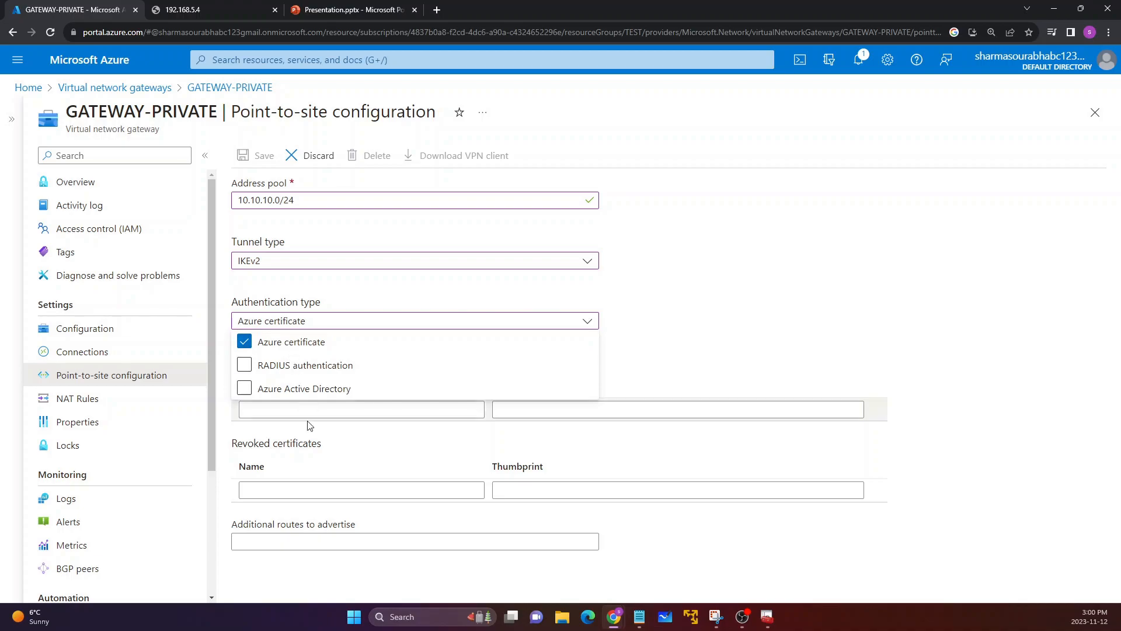
pyautogui.click(300, 444)
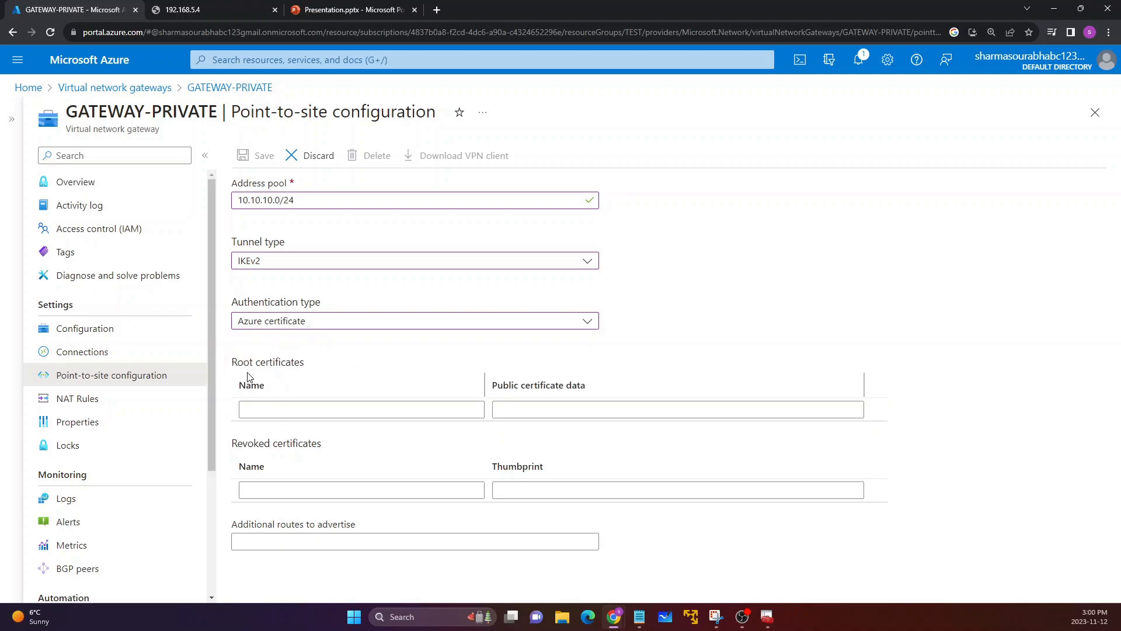
pyautogui.moveTo(233, 365); pyautogui.dragTo(310, 366)
pyautogui.click(310, 366)
# Step: Search the web for "point to site azure certificate using powershell" and open the Microsoft Learn article on generating and exporting P2S certificates
pyautogui.click(192, 6)
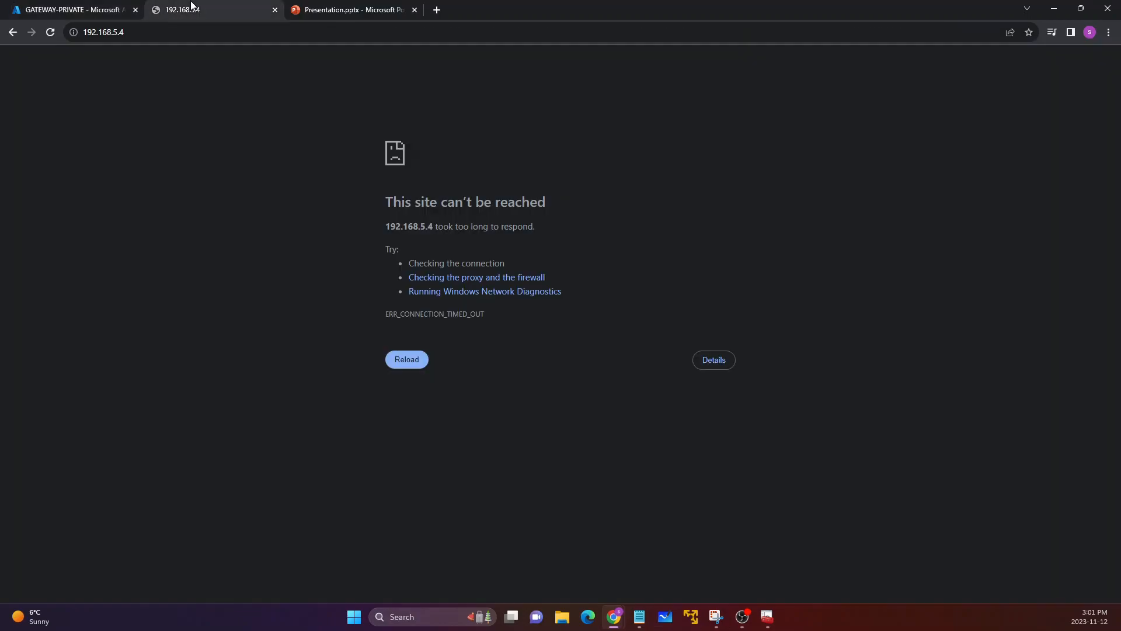
pyautogui.click(197, 34)
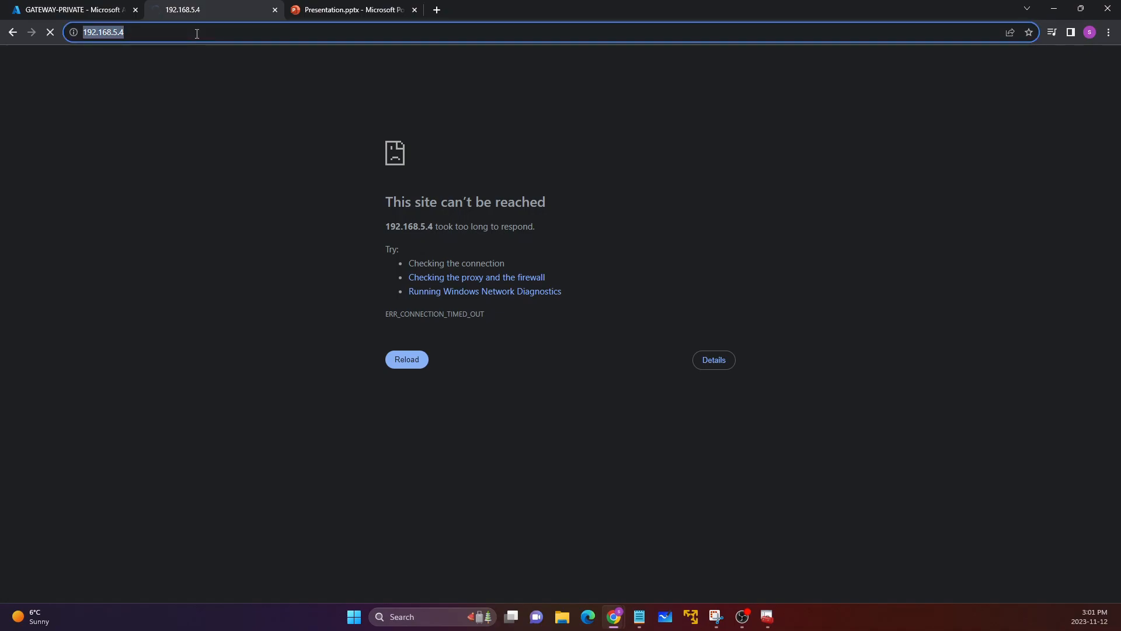
pyautogui.write('point')
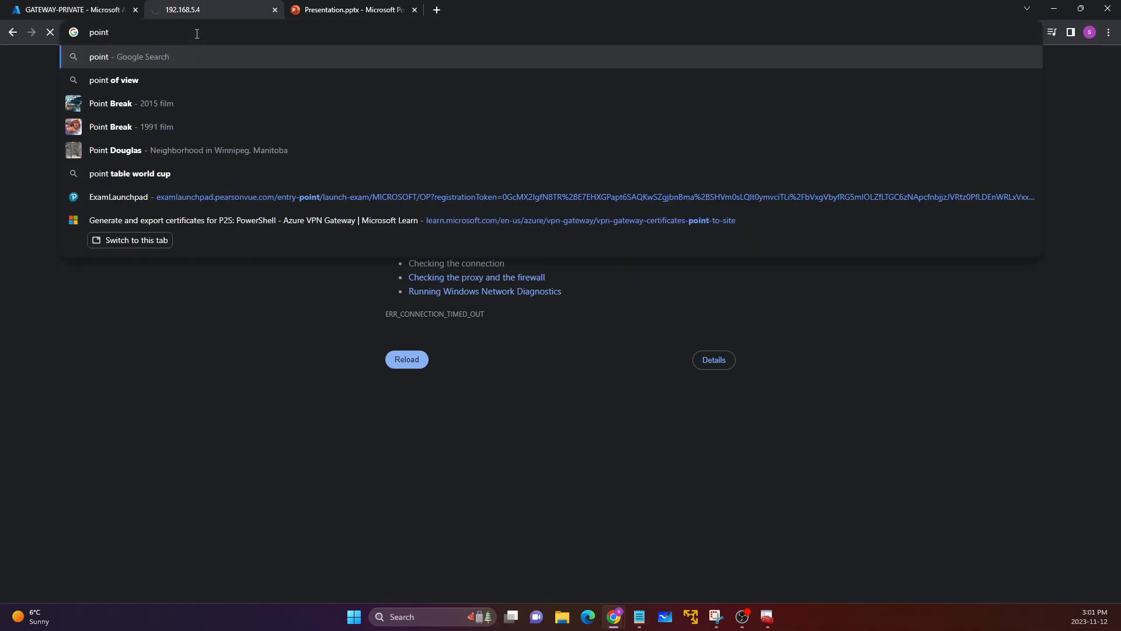
pyautogui.write(' tosite')
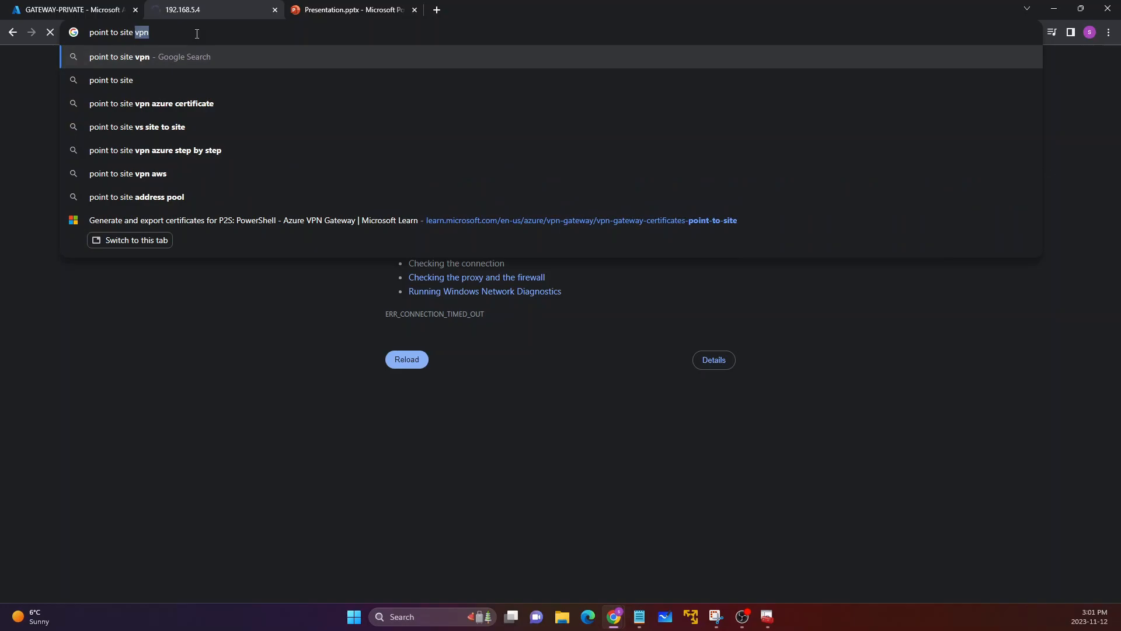
pyautogui.write(' azu')
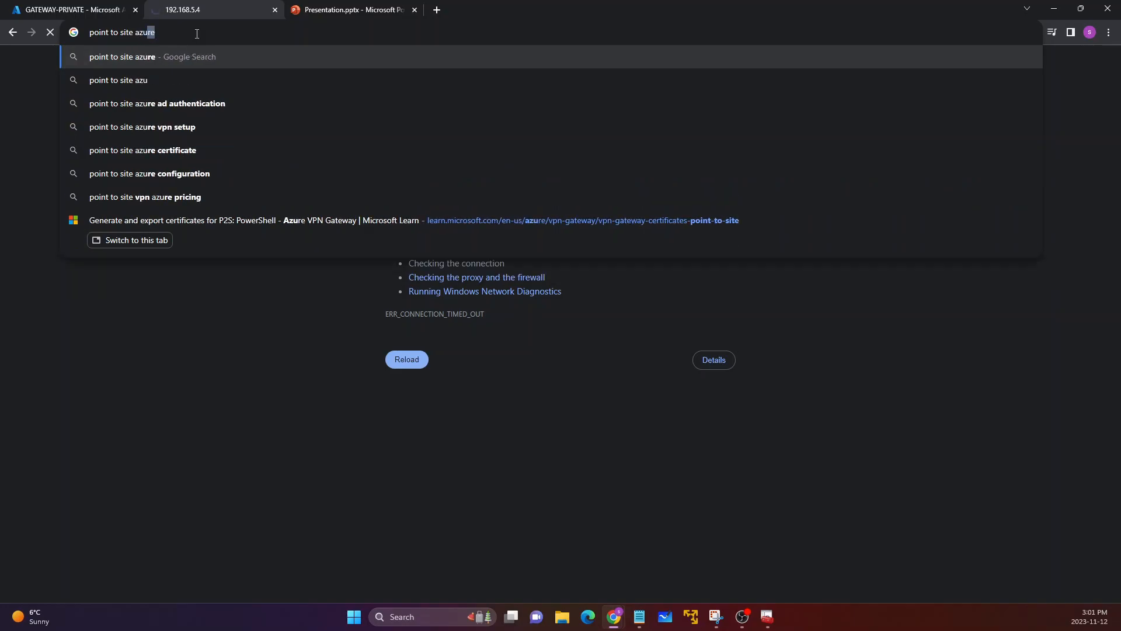
pyautogui.write('re certi')
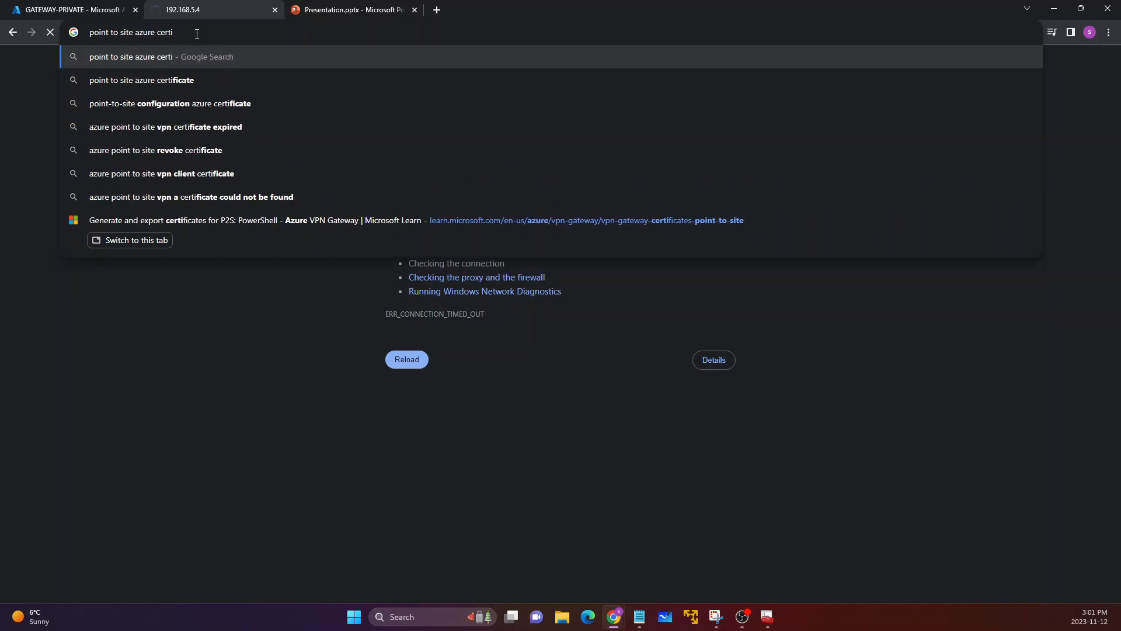
pyautogui.write('fica te us')
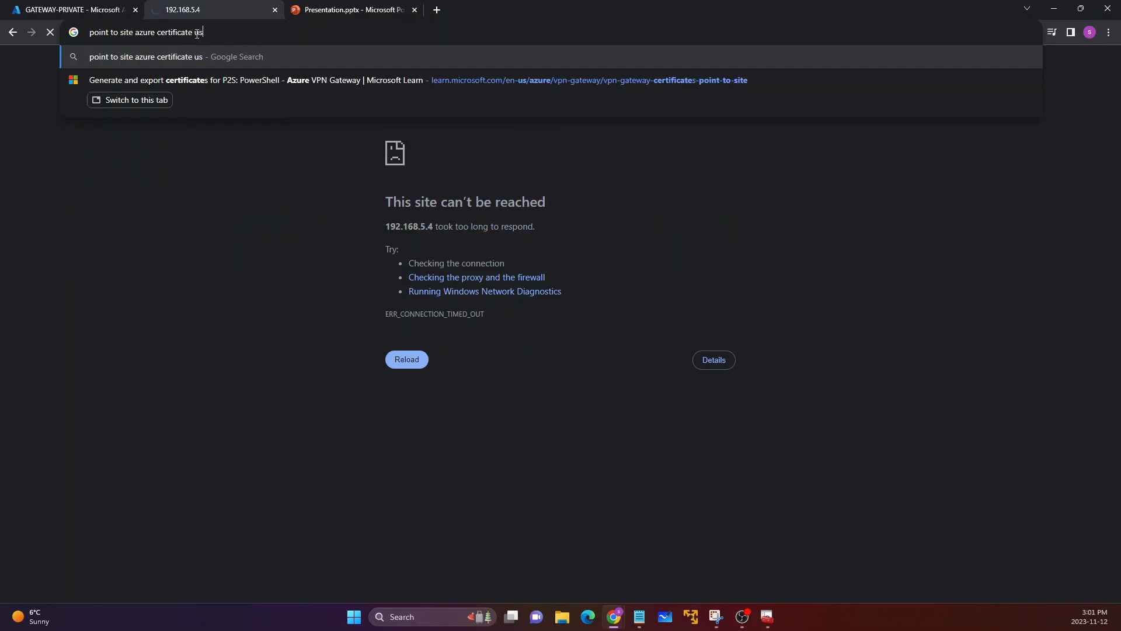
pyautogui.write('ing power')
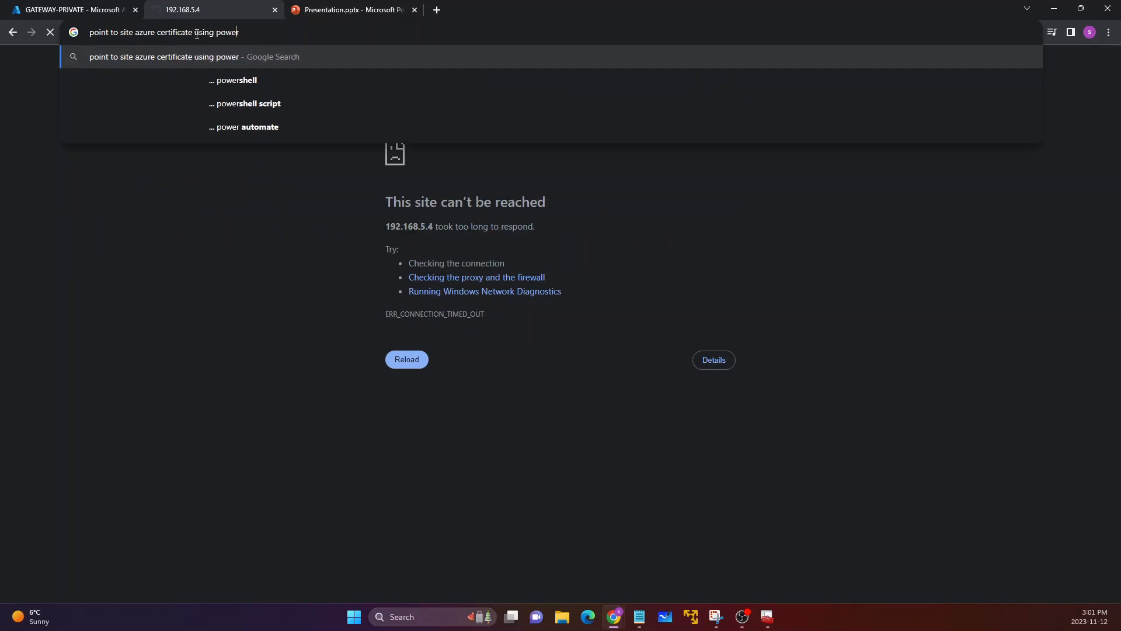
pyautogui.press('Down')
pyautogui.press('Return')
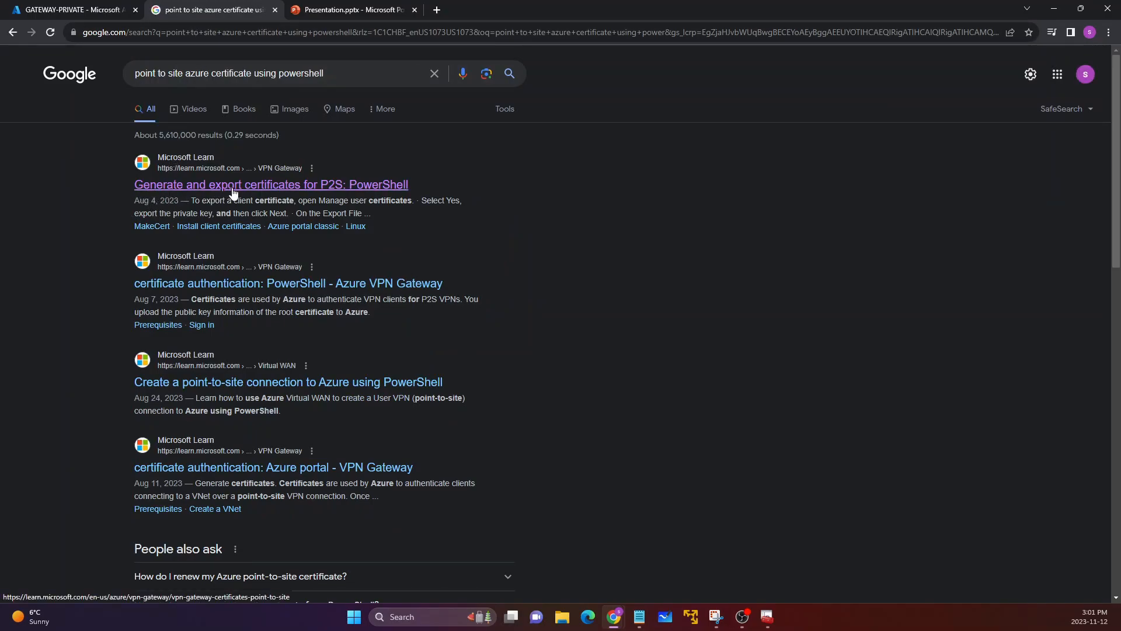
pyautogui.click(331, 186)
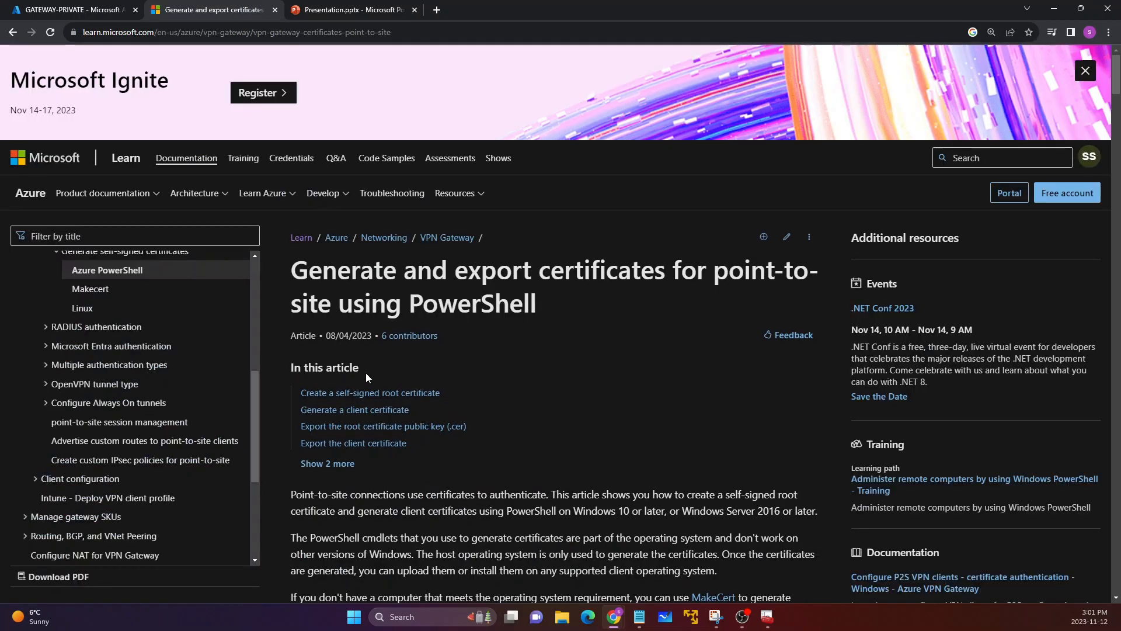
# Step: Examine the article's sections on creating a self-signed root certificate and generating a client certificate
pyautogui.scroll(-8, 298, 272)
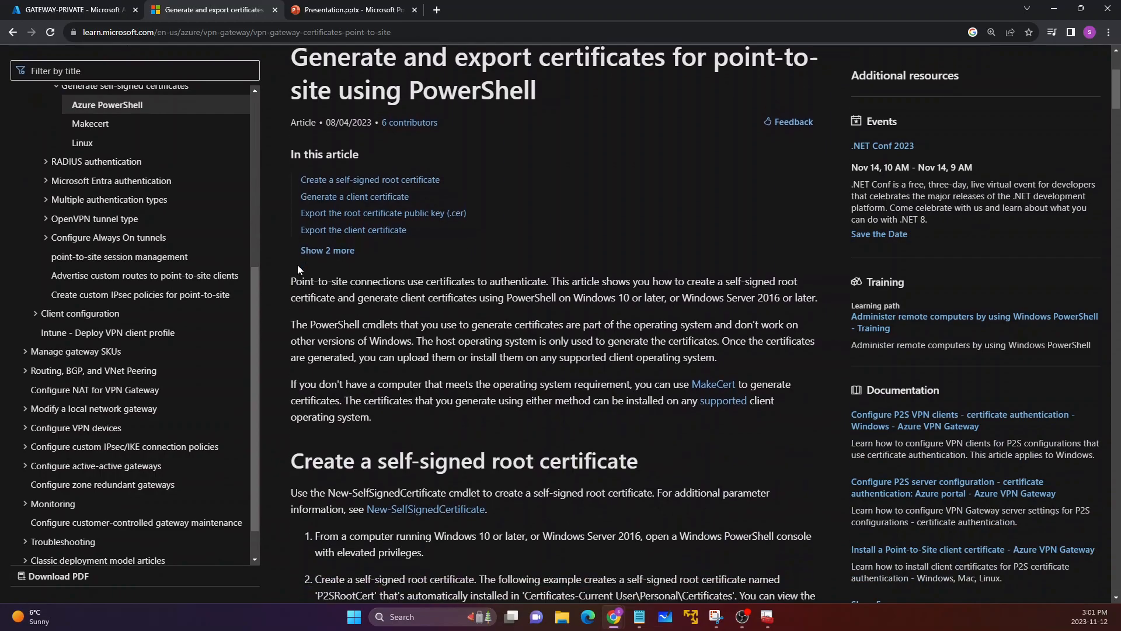
pyautogui.scroll(-1, 298, 269)
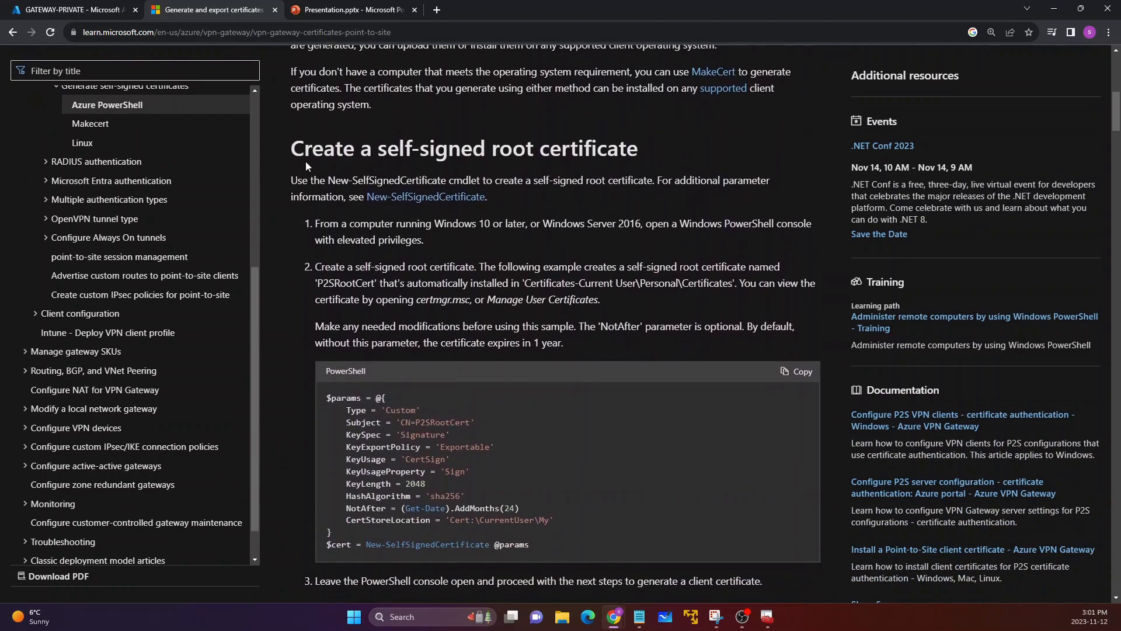
pyautogui.moveTo(291, 148); pyautogui.dragTo(622, 149)
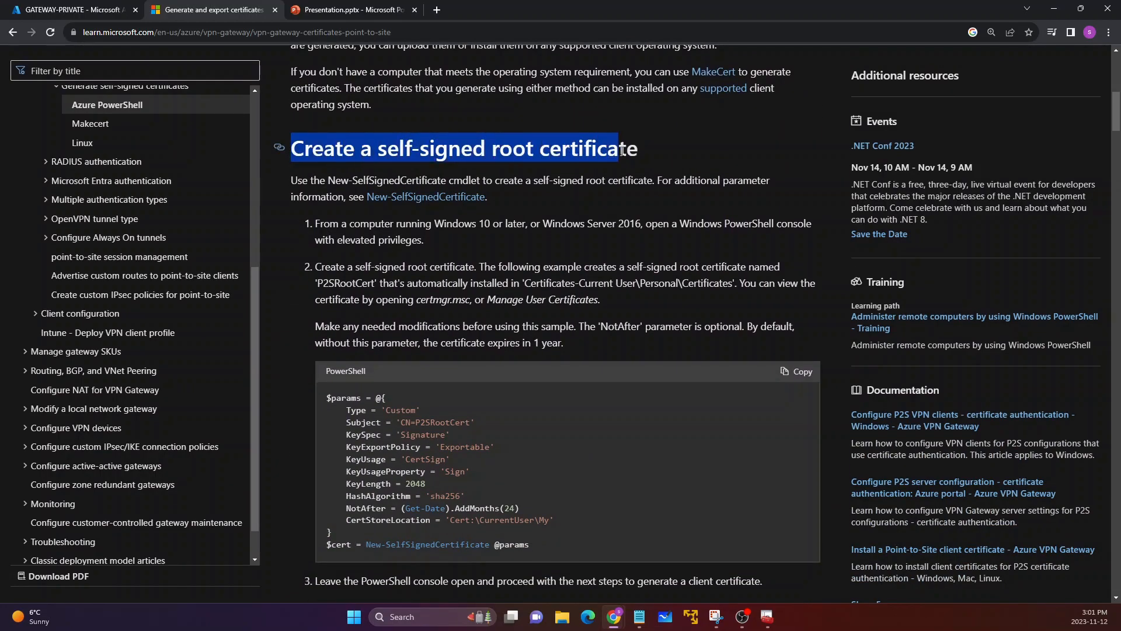
pyautogui.click(562, 272)
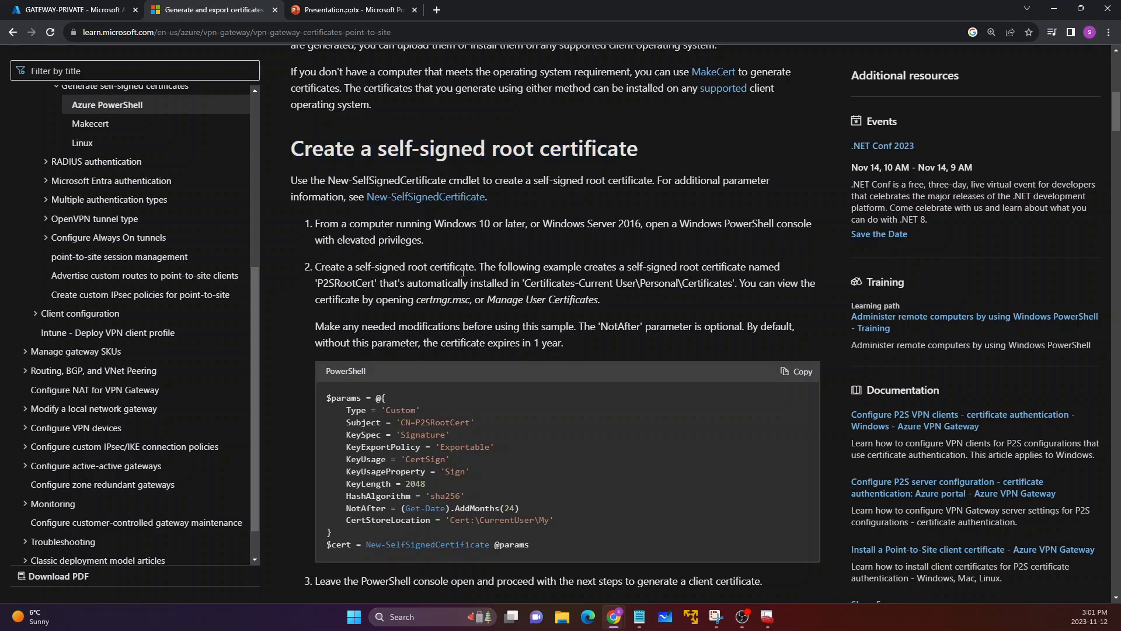
pyautogui.scroll(-7, 463, 272)
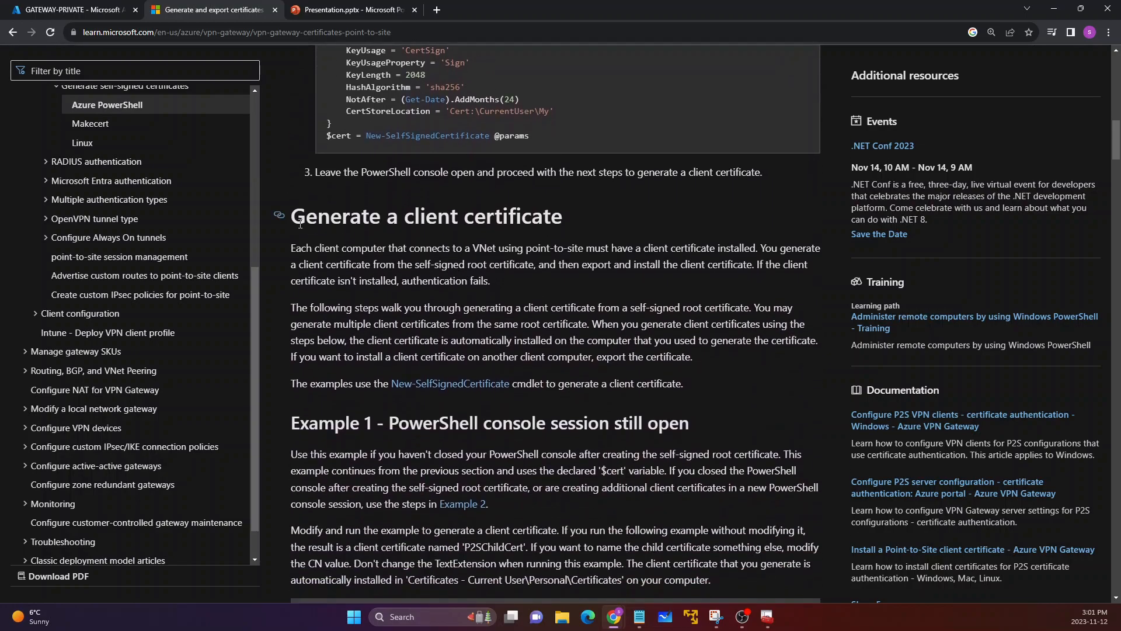
pyautogui.moveTo(292, 217); pyautogui.dragTo(545, 217)
pyautogui.click(485, 253)
pyautogui.scroll(7, 485, 253)
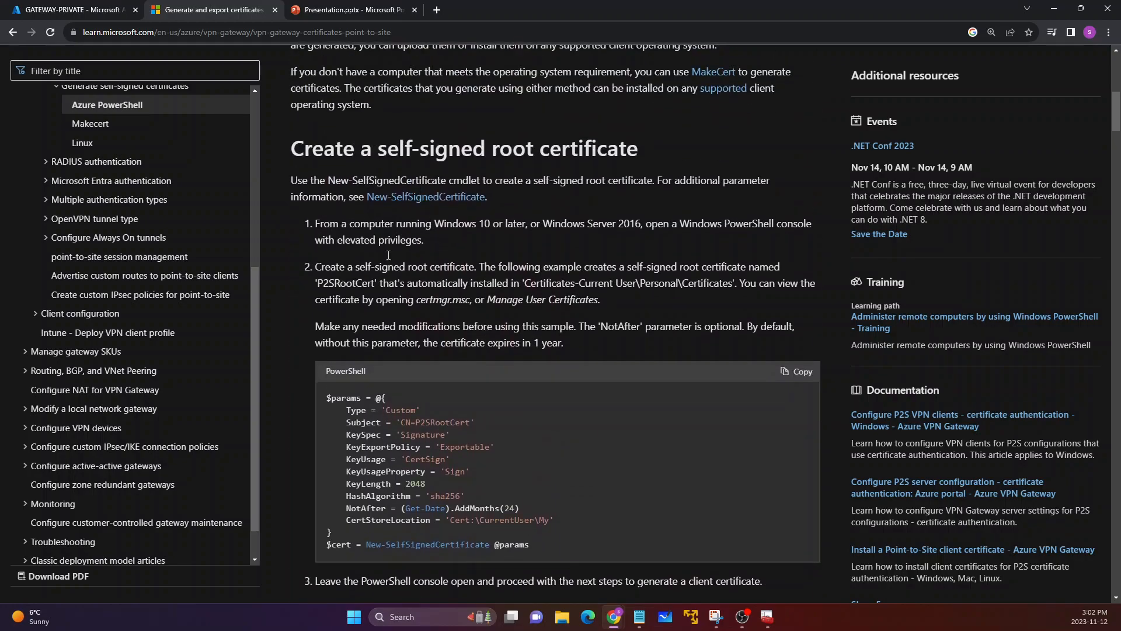
# Step: Open Windows PowerShell as administrator
pyautogui.press('super')
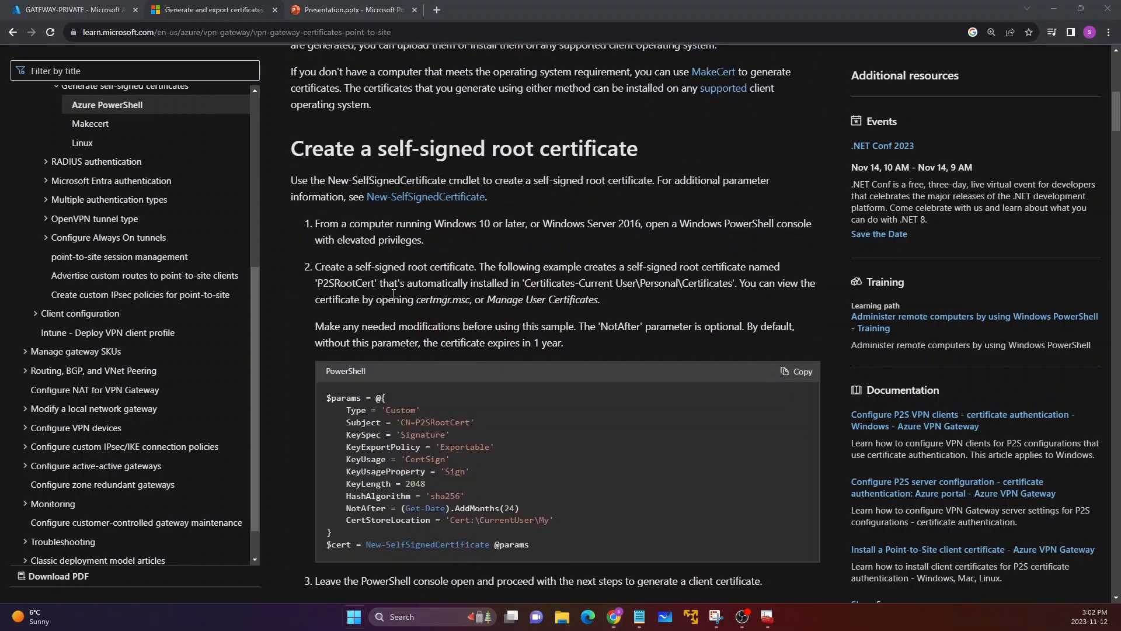
pyautogui.press('super')
pyautogui.click(357, 615)
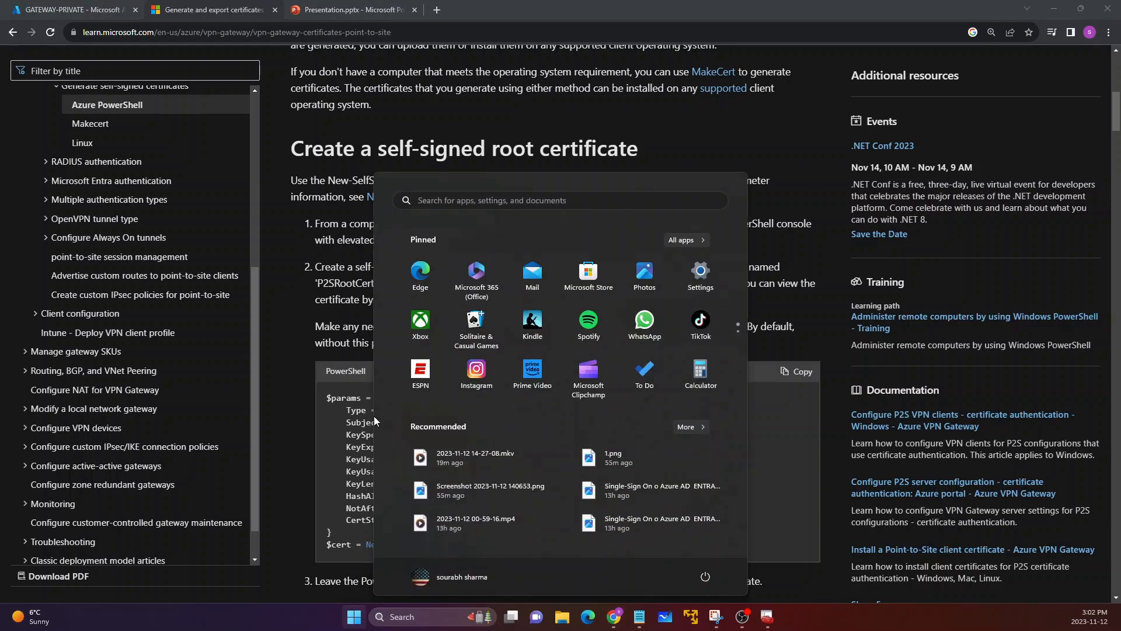
pyautogui.write('power')
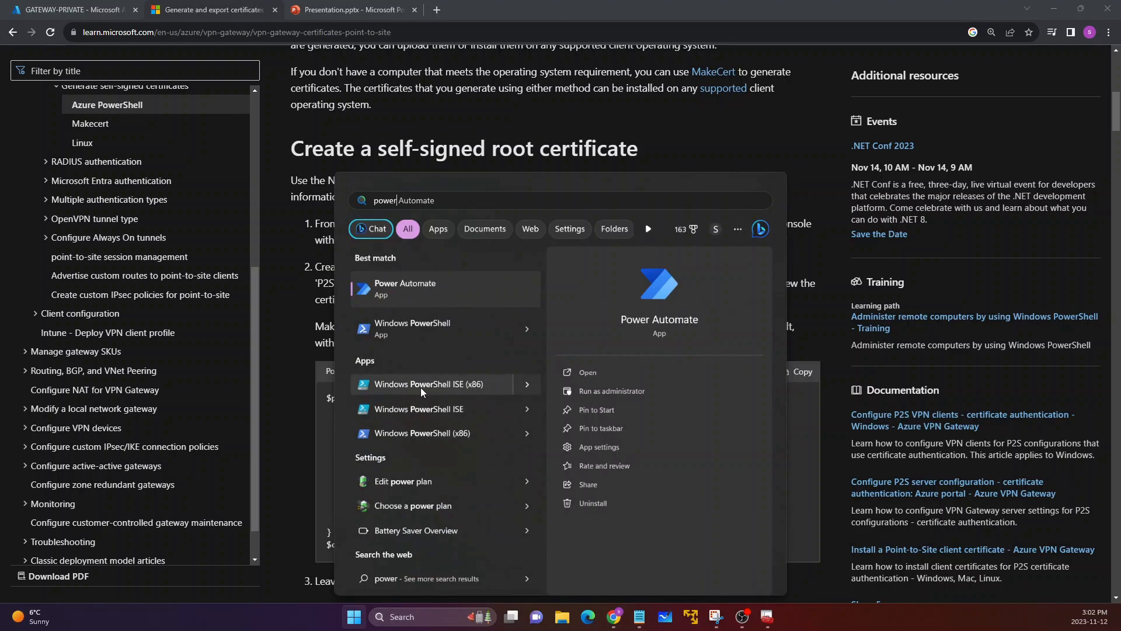
pyautogui.click(524, 328)
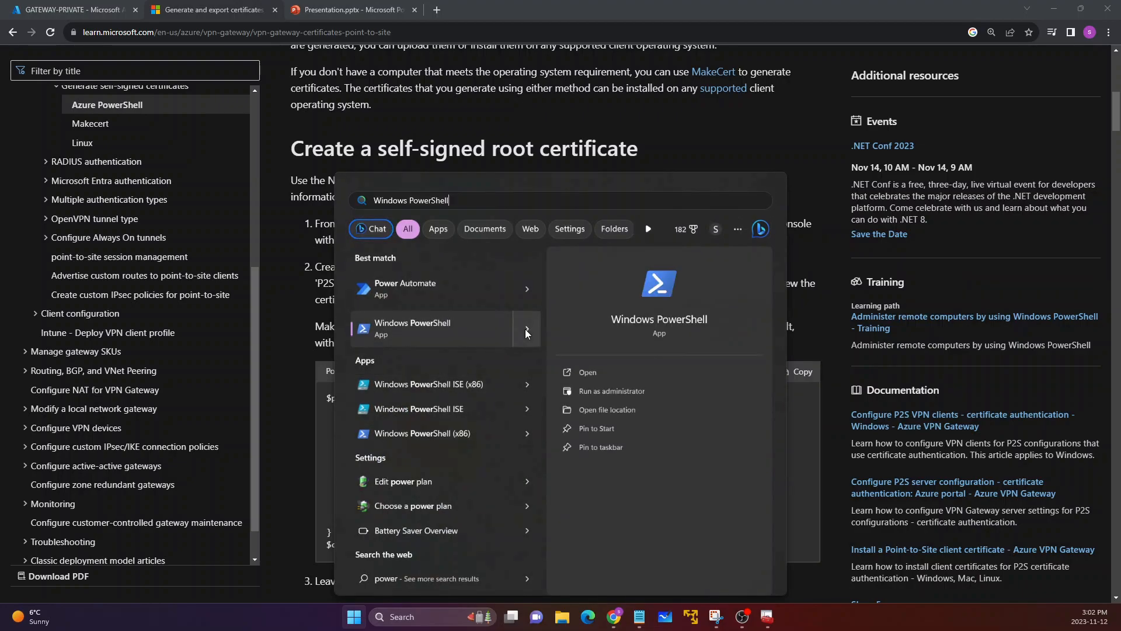
pyautogui.click(595, 391)
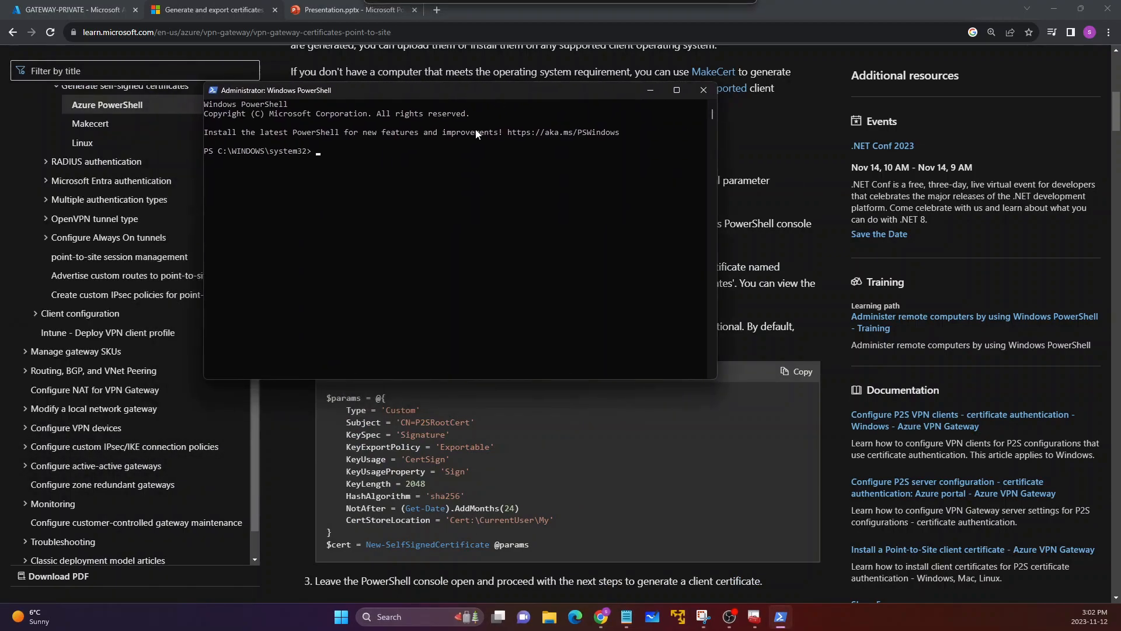
# Step: Copy the P2SRootCert script from the Microsoft Learn article and run it in PowerShell to create the self-signed root certificate
pyautogui.click(791, 351)
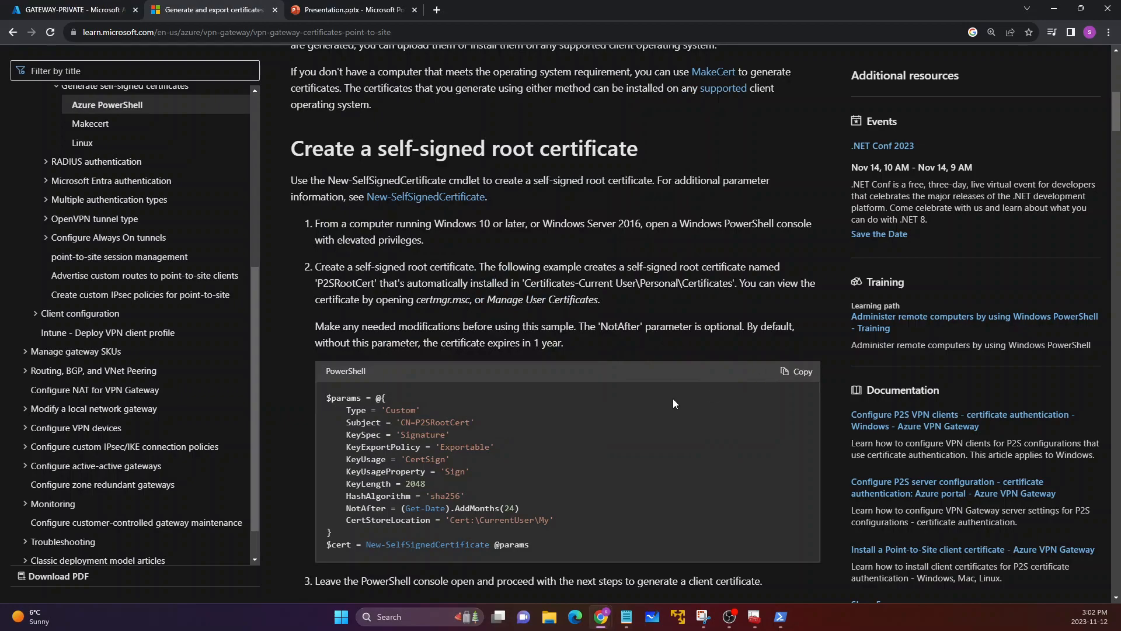
pyautogui.moveTo(328, 396); pyautogui.dragTo(473, 517)
pyautogui.click(474, 516)
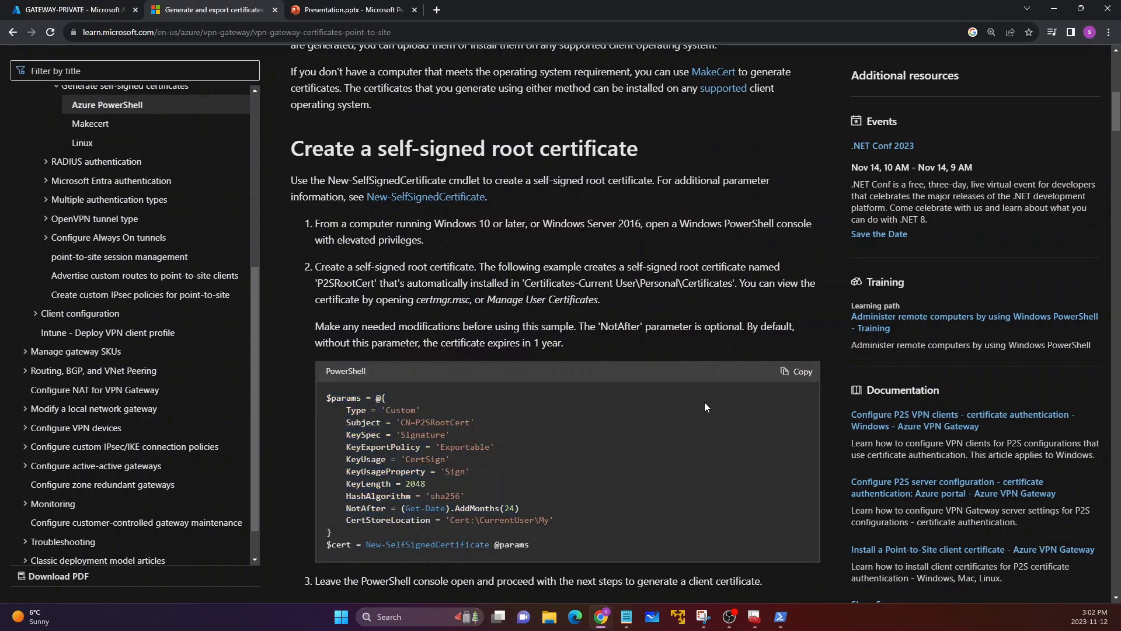
pyautogui.click(798, 377)
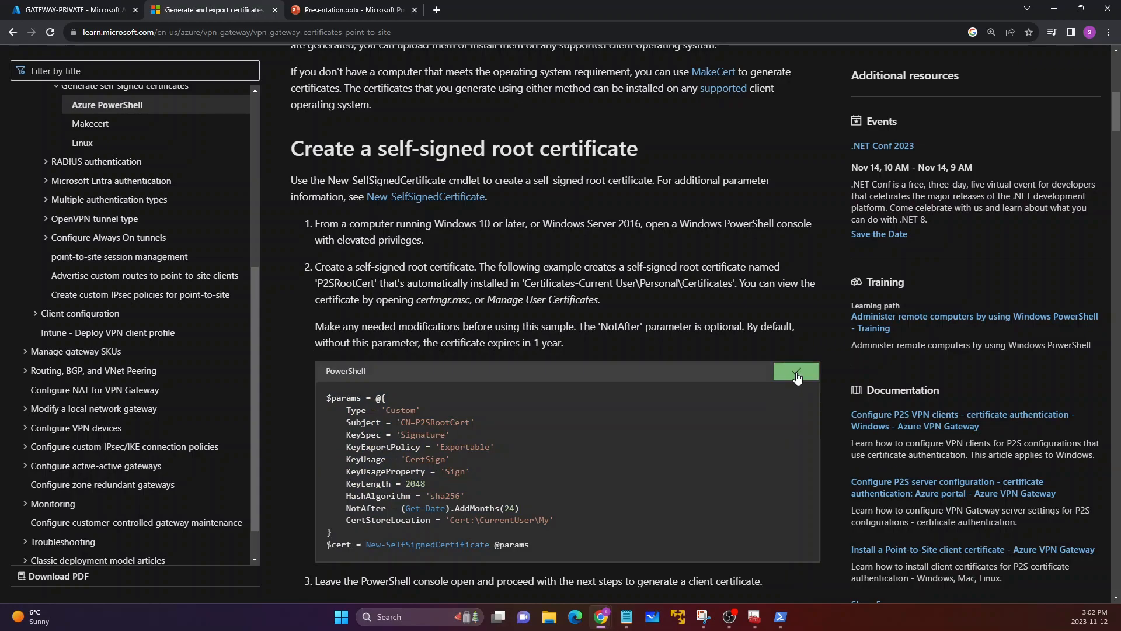
pyautogui.moveTo(781, 614)
pyautogui.click(761, 583)
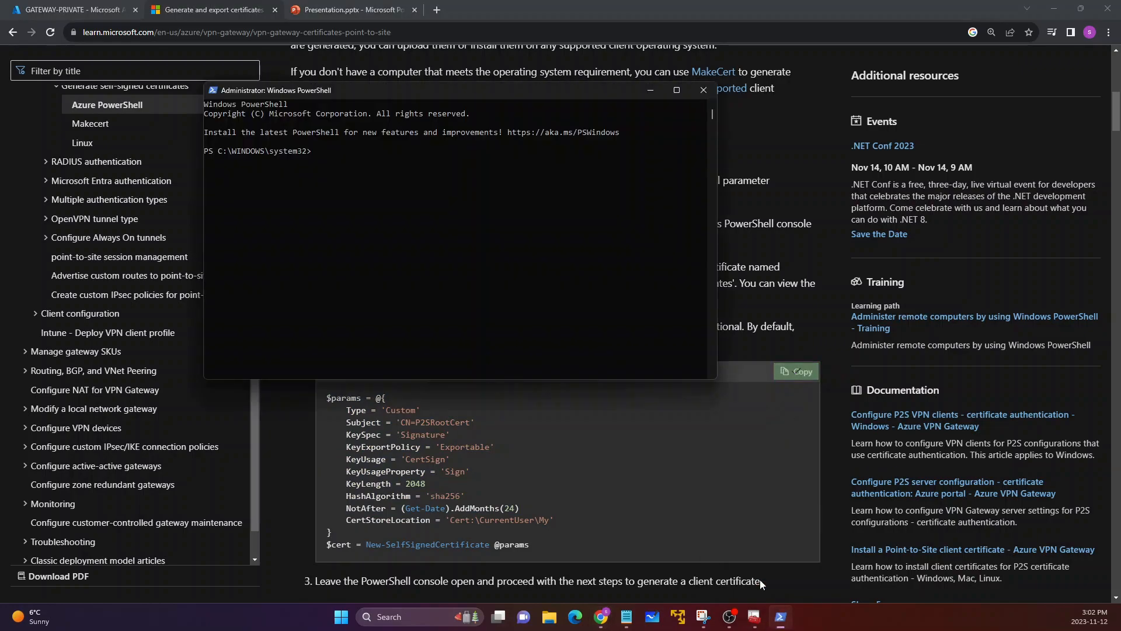
pyautogui.rightClick(446, 237)
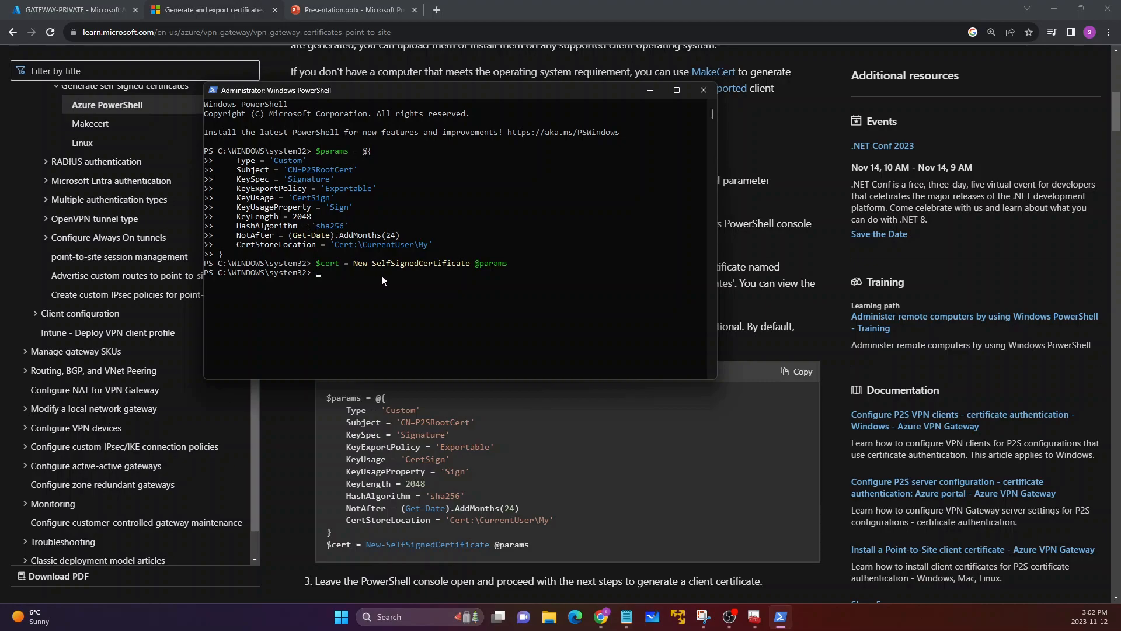
# Step: Copy the P2SChildCert script from Example 1 of the Microsoft Learn article and run it in PowerShell to generate the client certificate
pyautogui.click(757, 287)
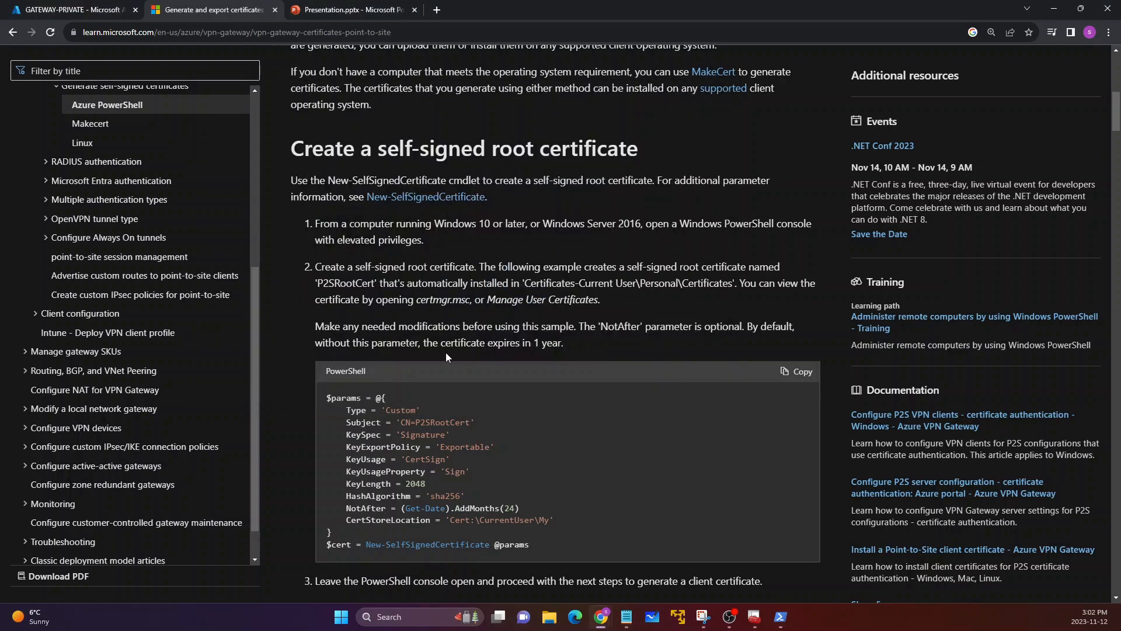
pyautogui.scroll(-4, 446, 353)
pyautogui.scroll(-1, 374, 362)
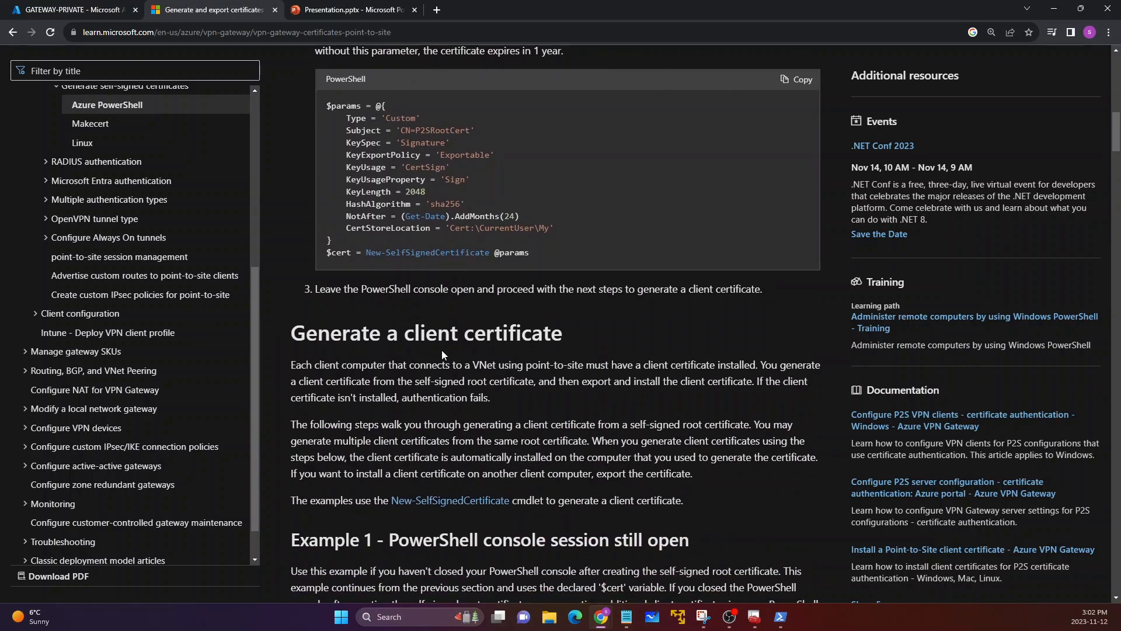
pyautogui.scroll(-5, 362, 351)
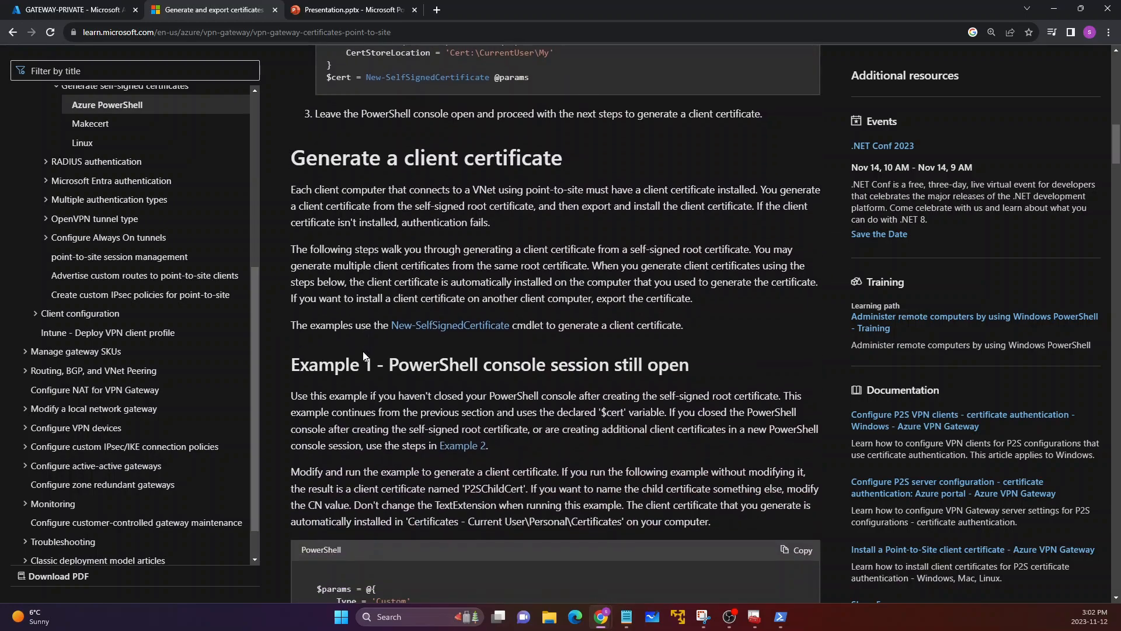
pyautogui.scroll(-1, 361, 342)
pyautogui.scroll(-2, 321, 393)
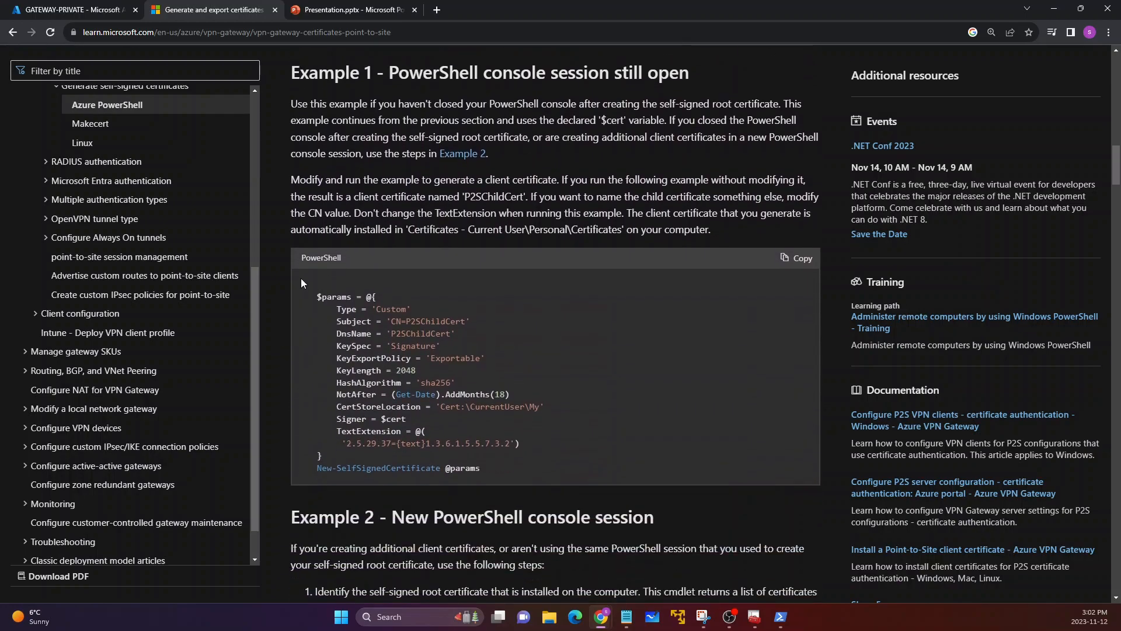
pyautogui.click(797, 258)
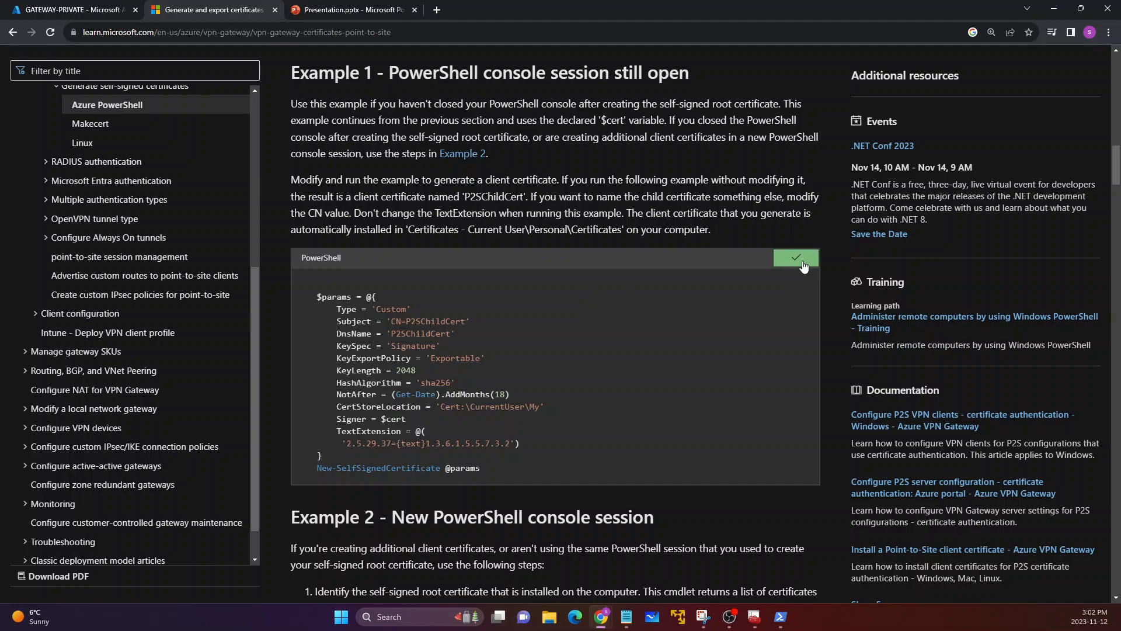
pyautogui.click(780, 617)
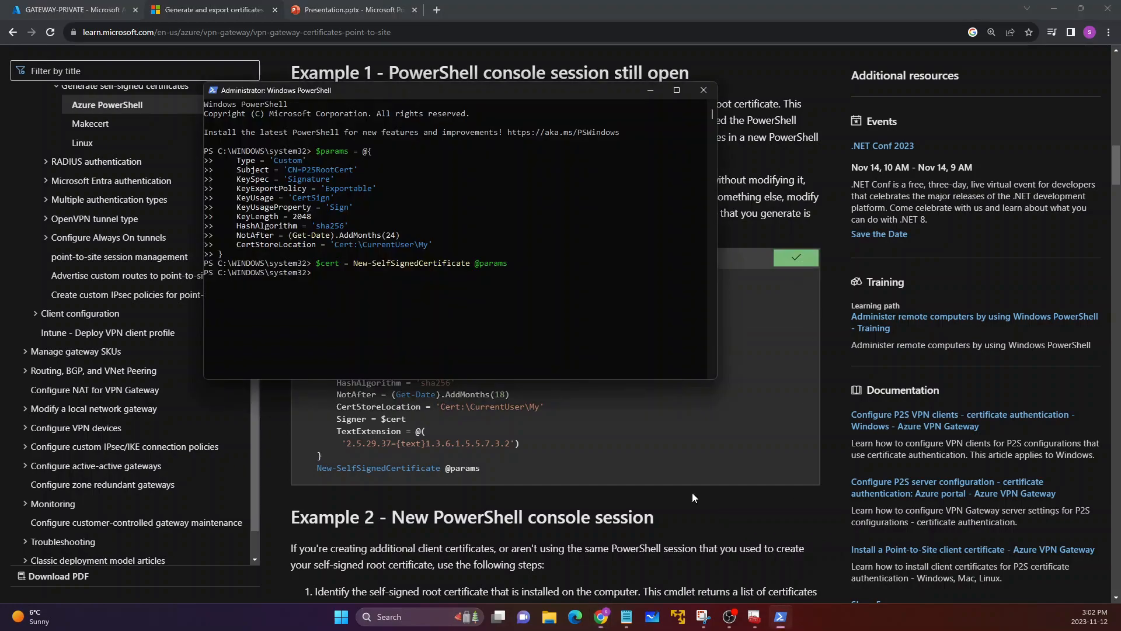
pyautogui.rightClick(429, 296)
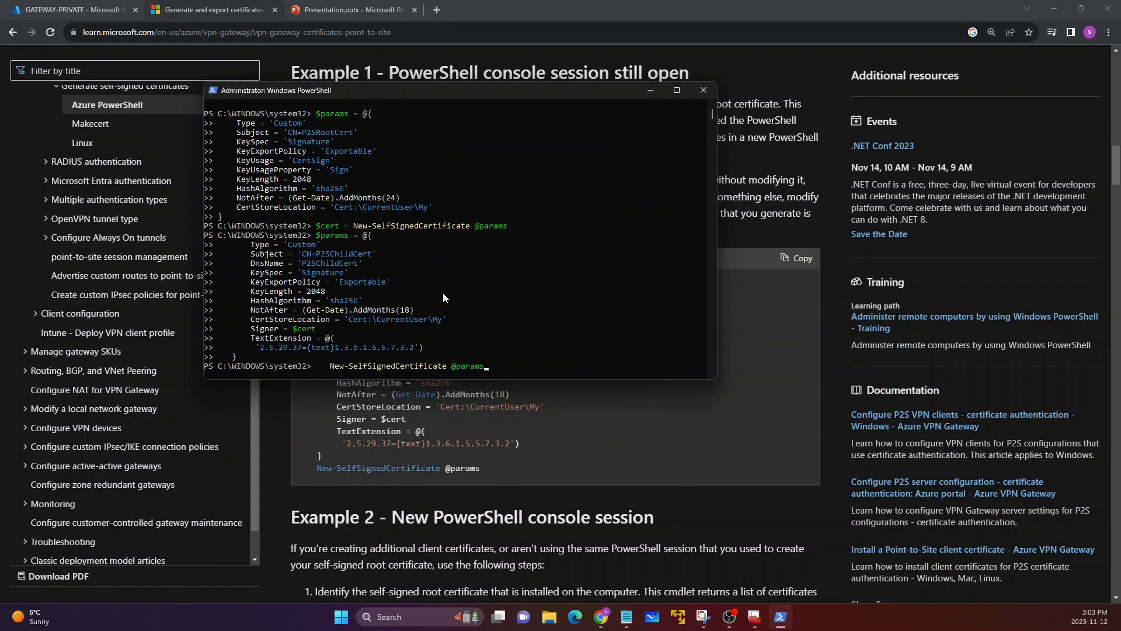
pyautogui.press('Return')
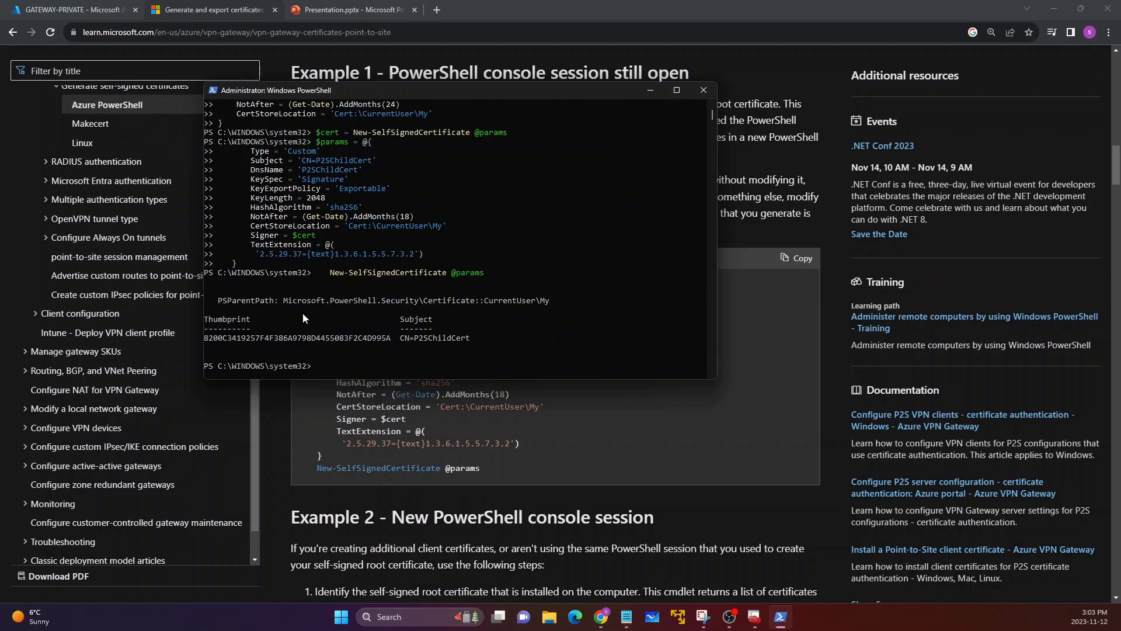
# Step: Check the thumbprint and subject output for the client certificate, and close the PowerShell window
pyautogui.moveTo(207, 318); pyautogui.dragTo(442, 352)
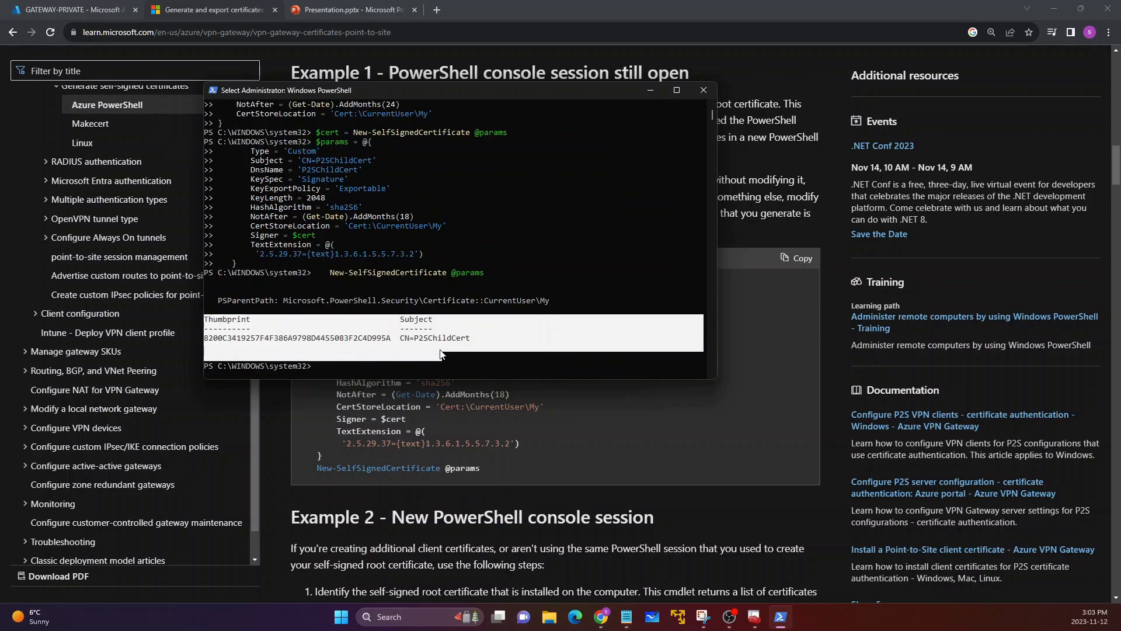
pyautogui.click(440, 347)
pyautogui.click(399, 339)
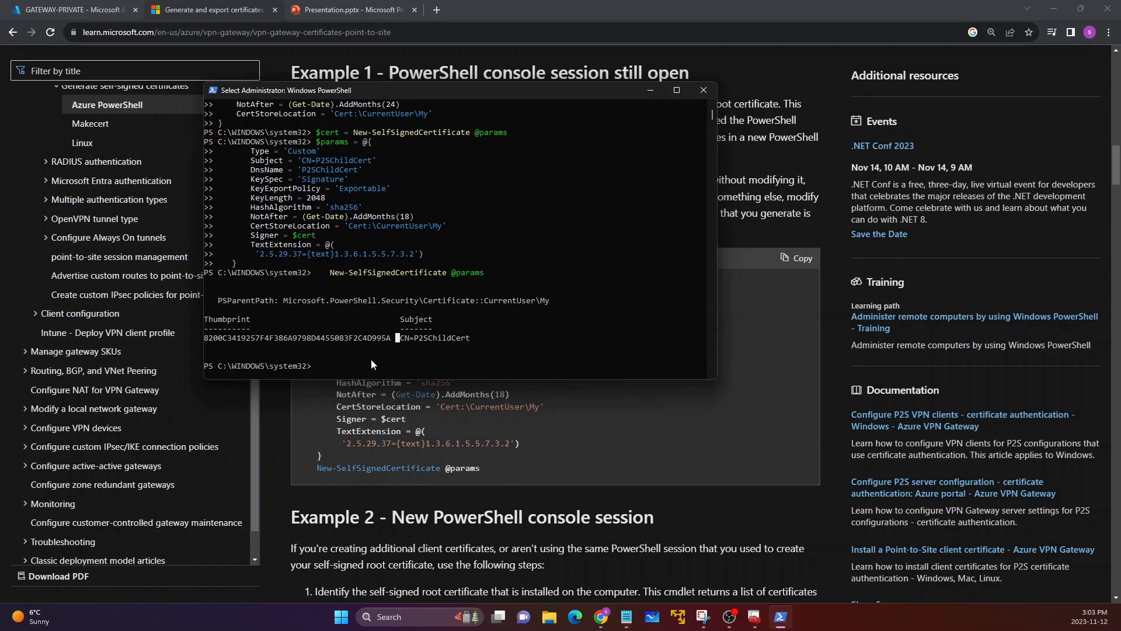
pyautogui.moveTo(366, 344); pyautogui.dragTo(284, 208)
pyautogui.click(284, 208)
pyautogui.click(707, 88)
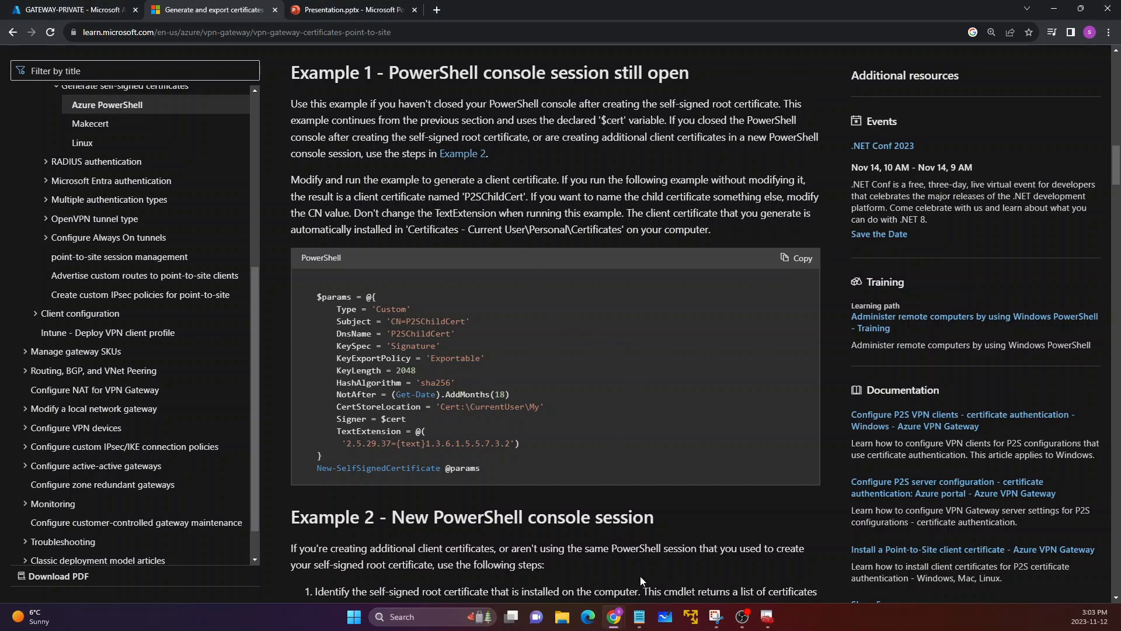
# Step: Bring up the certificate manager window that is already running and close it
pyautogui.click(355, 617)
pyautogui.click(355, 617)
pyautogui.click(769, 624)
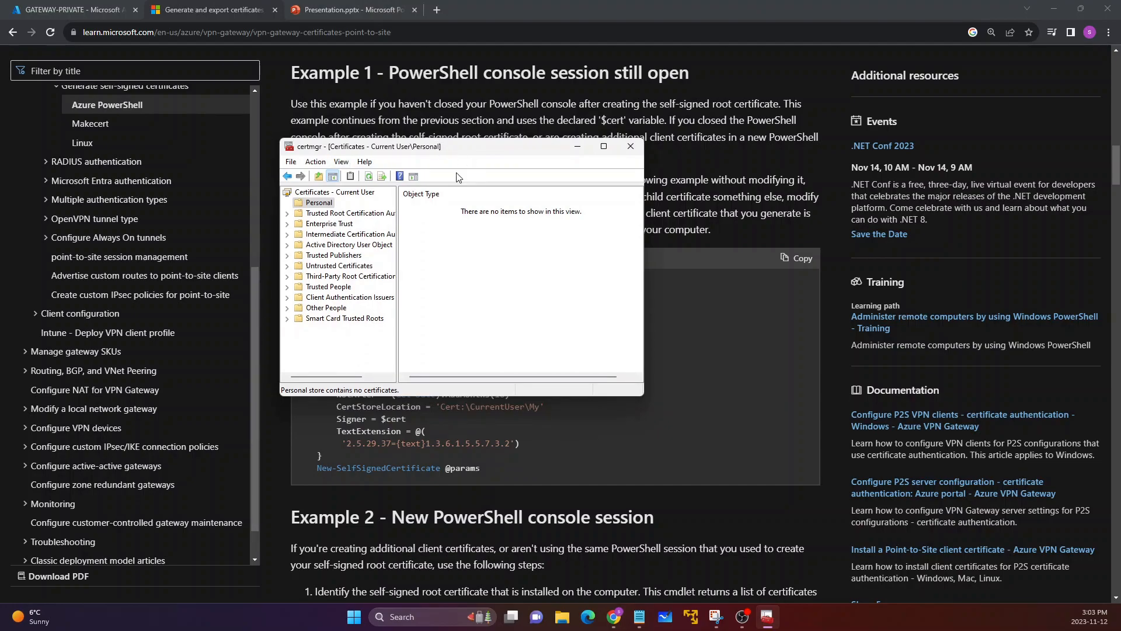
pyautogui.click(630, 146)
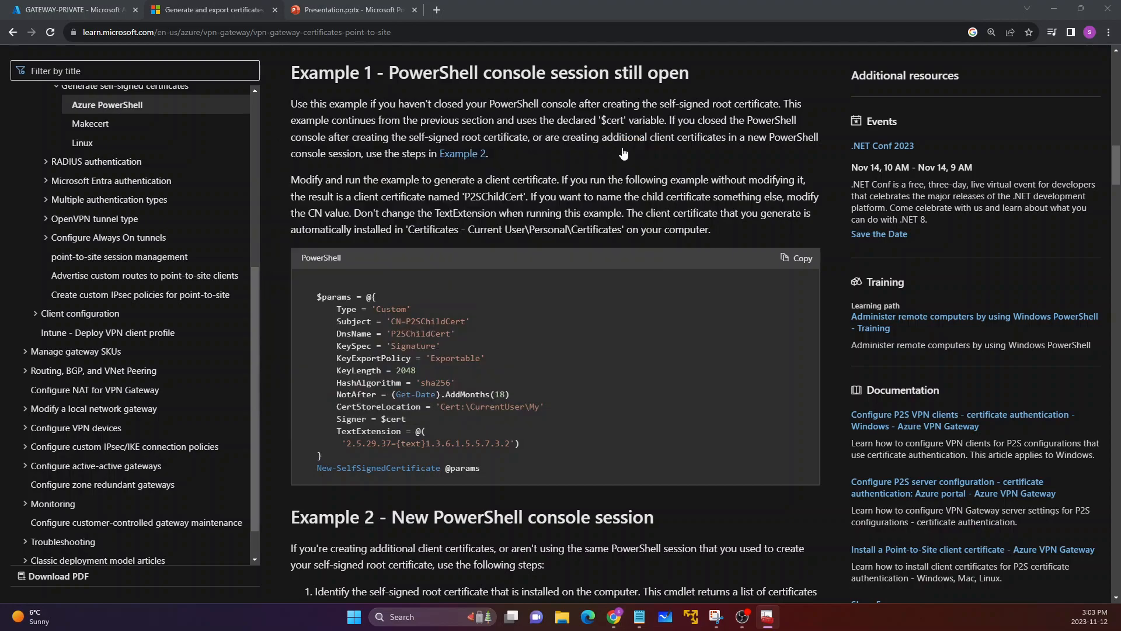
# Step: Search Windows for "manage", open Manage user certificates, and display the certificates in the Personal store
pyautogui.click(367, 616)
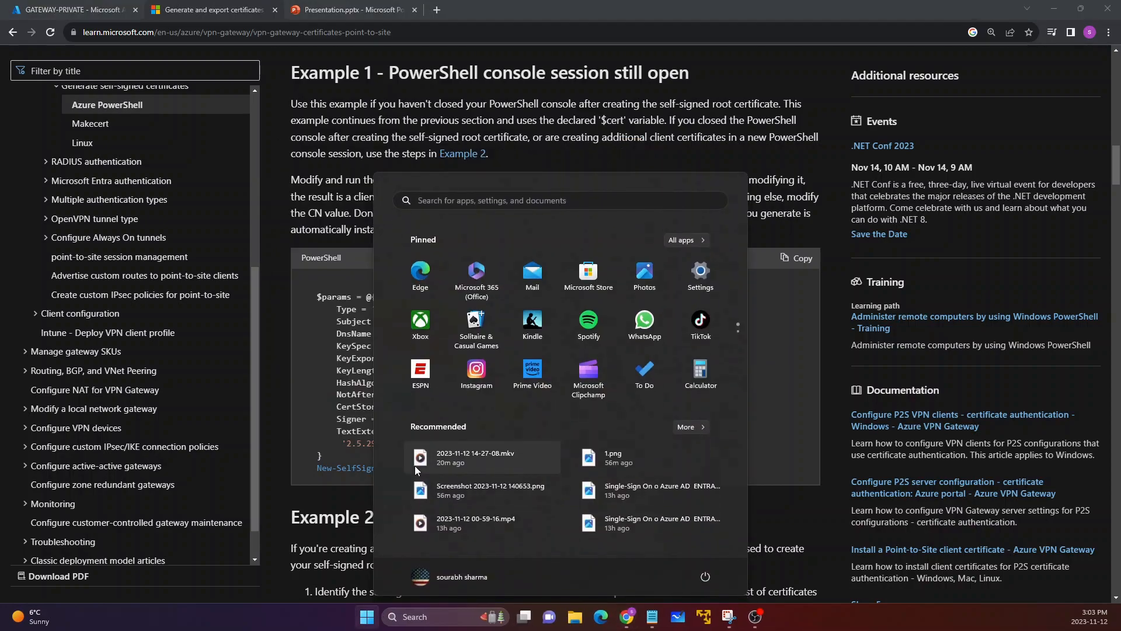
pyautogui.write('manage')
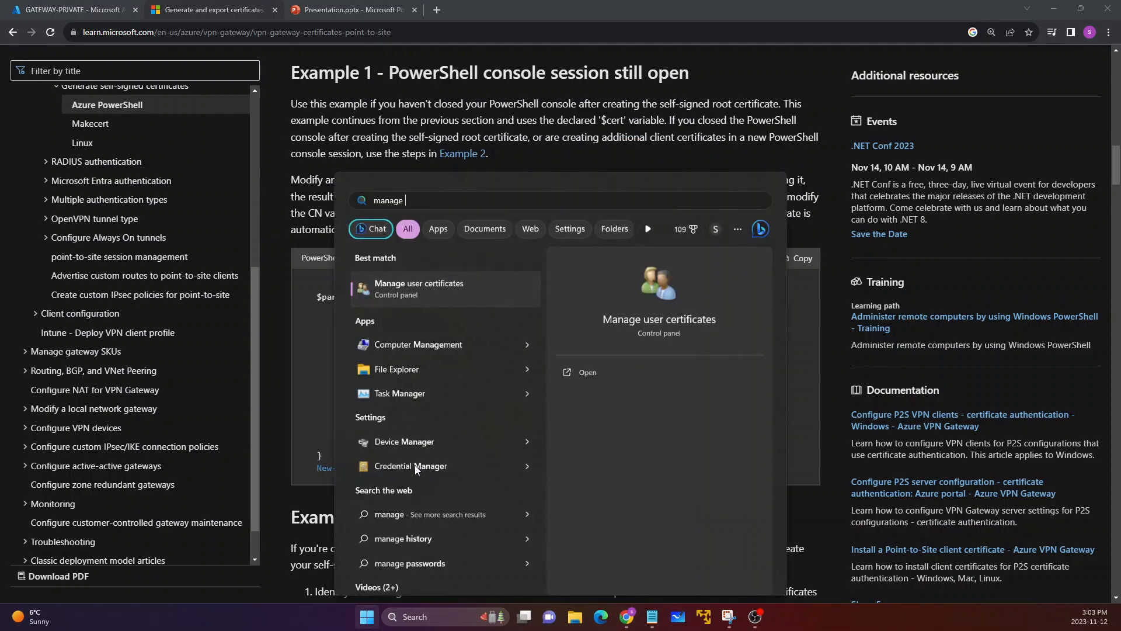
pyautogui.click(435, 292)
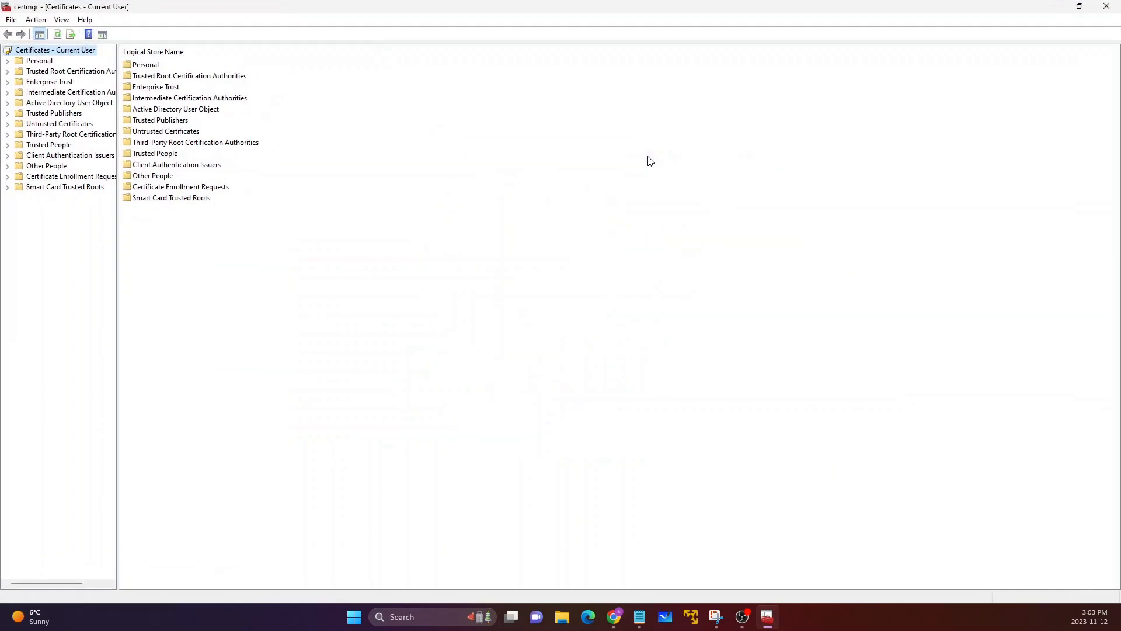
pyautogui.click(8, 62)
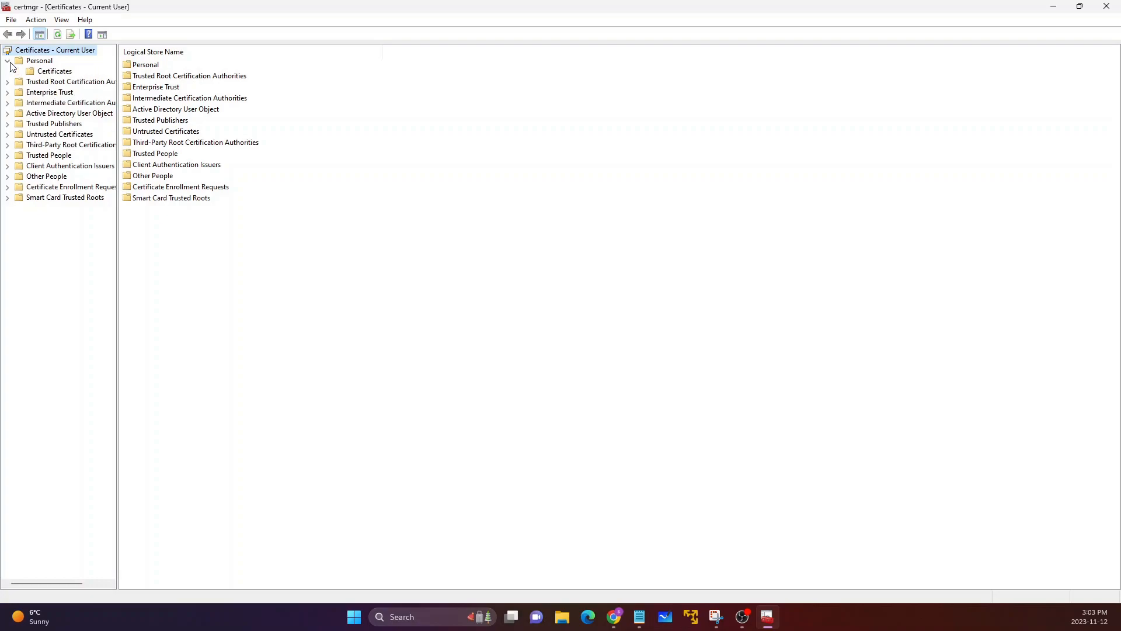
pyautogui.click(41, 73)
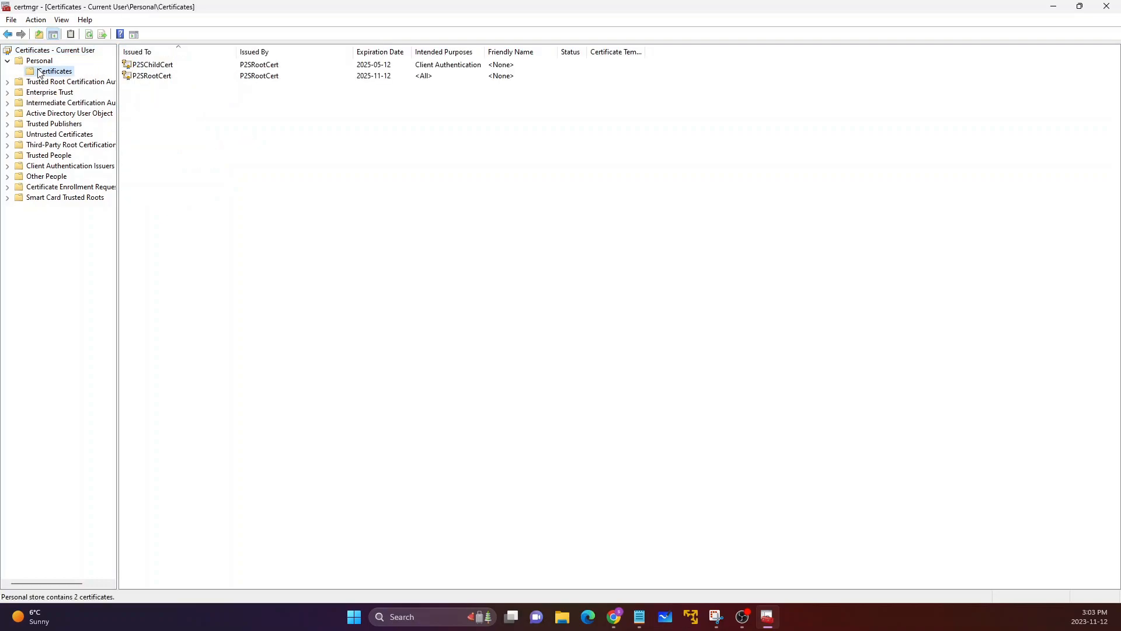
# Step: Examine the P2SRootCert and P2SChildCert entries, including their issuer and intended purposes
pyautogui.click(149, 78)
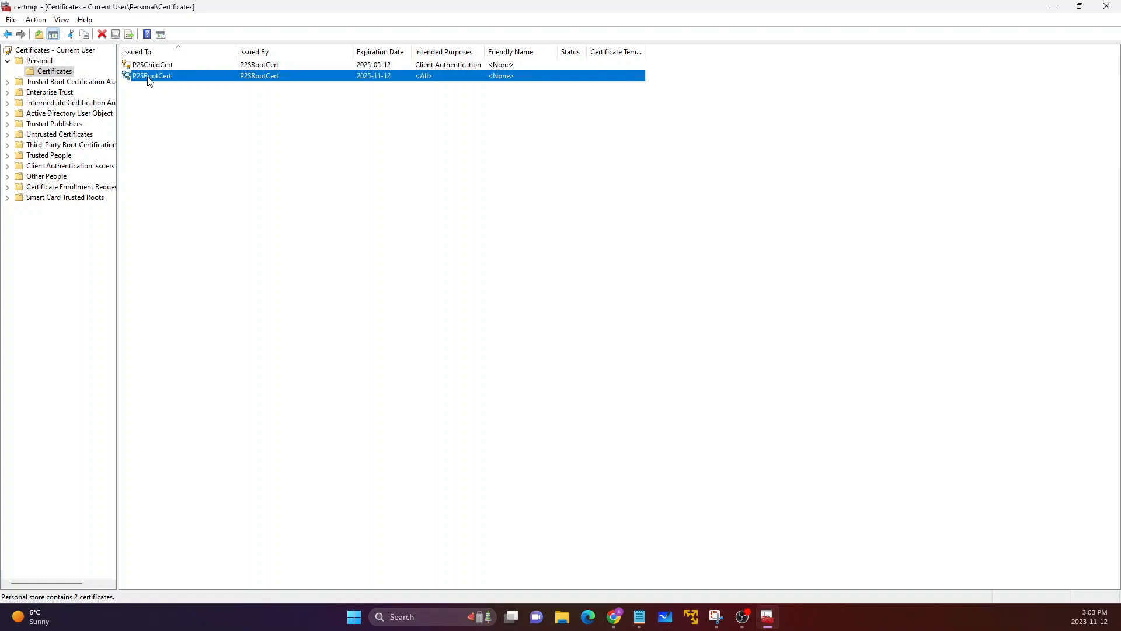
pyautogui.click(156, 65)
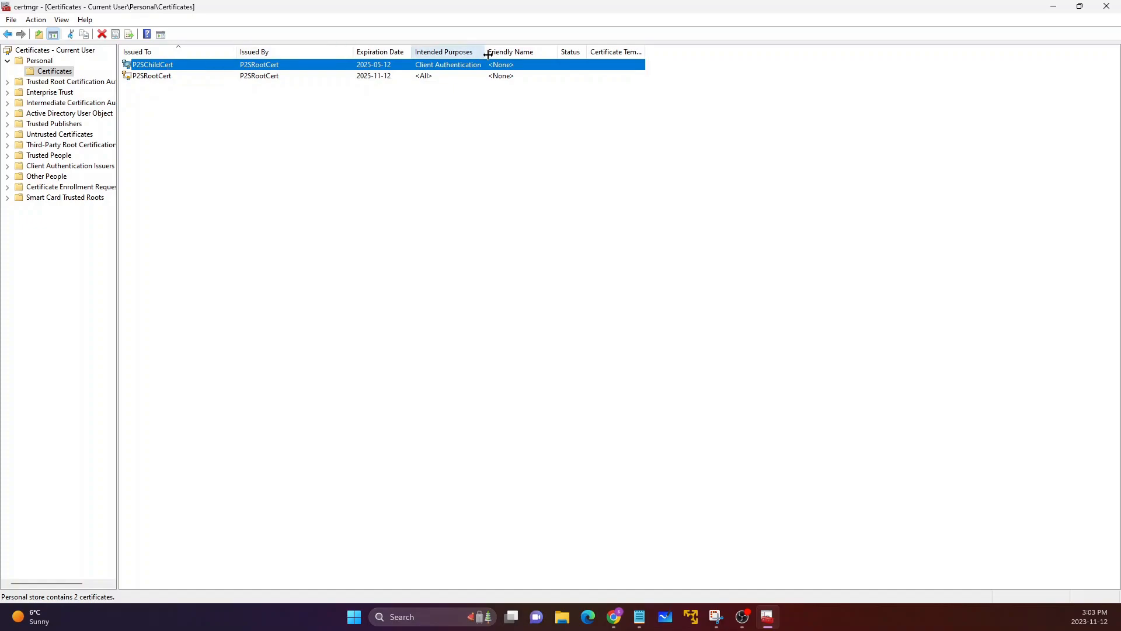
pyautogui.click(163, 80)
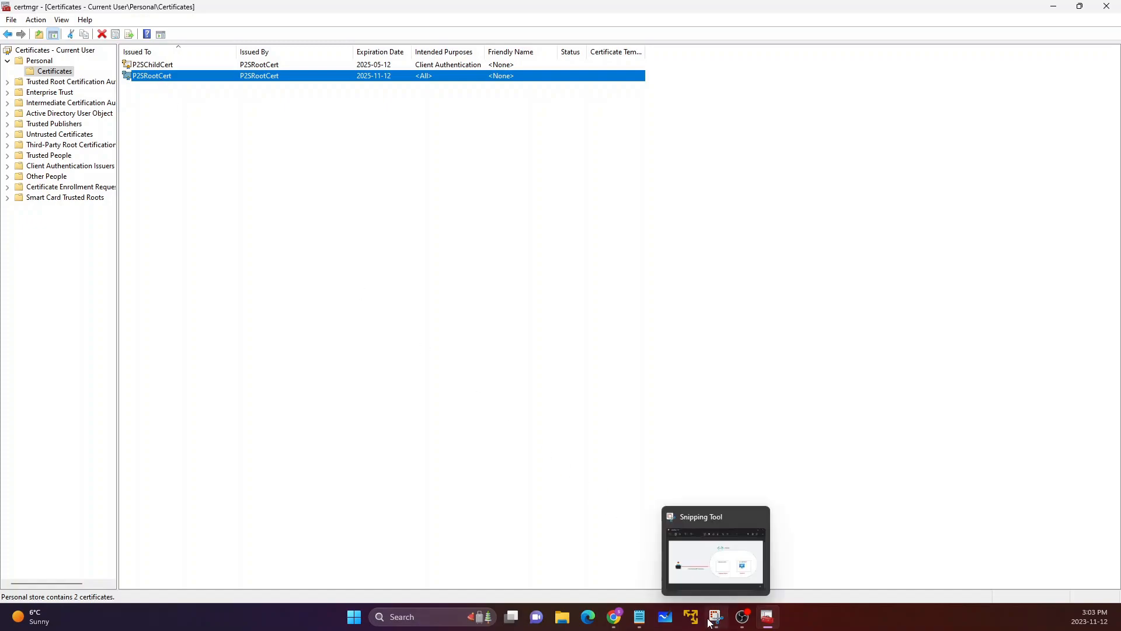
pyautogui.click(352, 367)
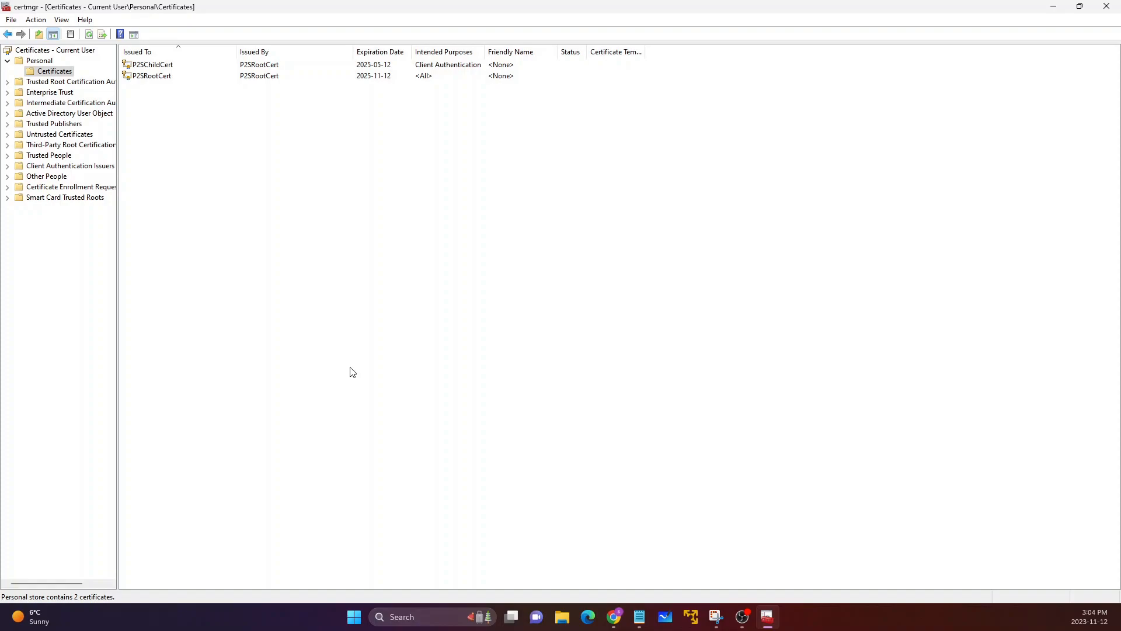
pyautogui.moveTo(613, 617)
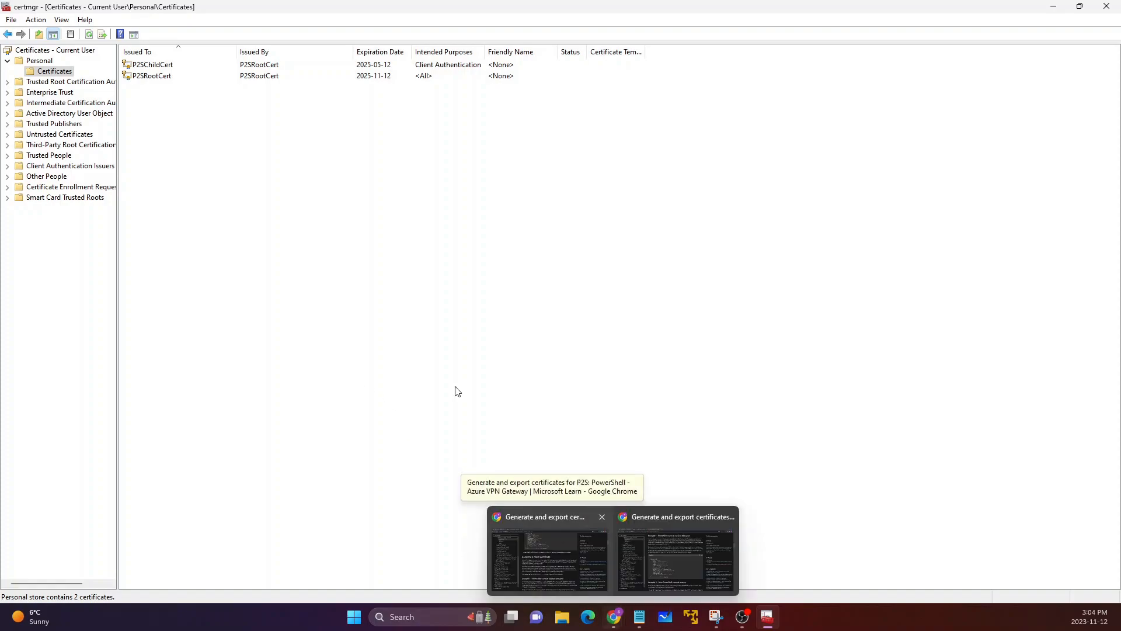
pyautogui.click(170, 67)
# Step: Start exporting P2SRootCert without its private key, choosing the Base-64 encoded X.509 (.CER) format
pyautogui.click(162, 77)
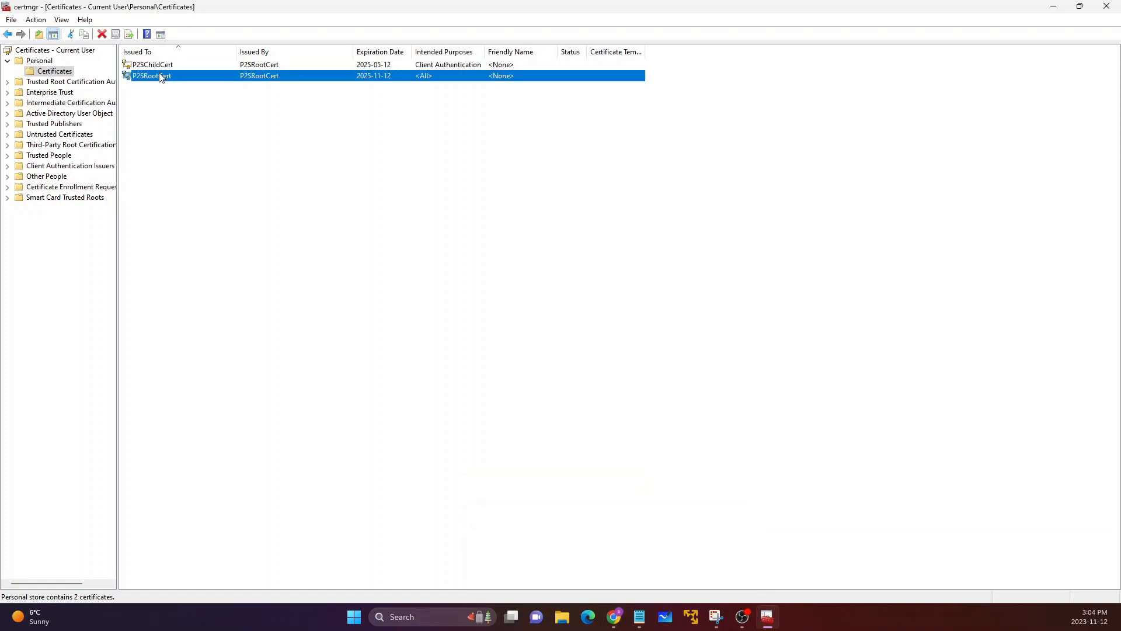
pyautogui.rightClick(159, 78)
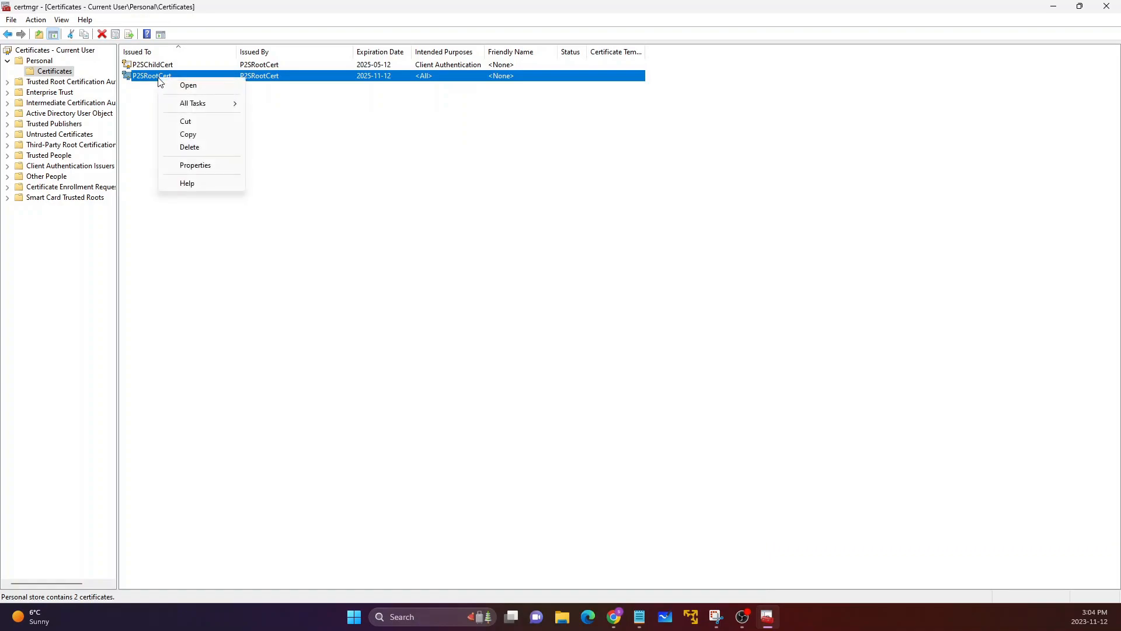
pyautogui.moveTo(193, 109)
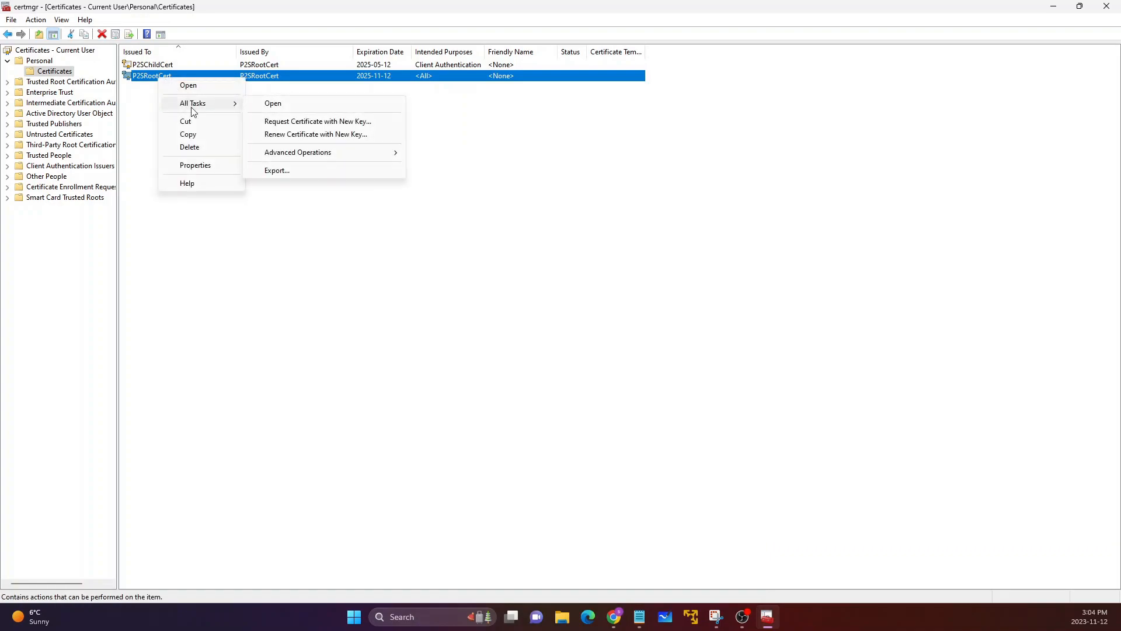
pyautogui.click(273, 171)
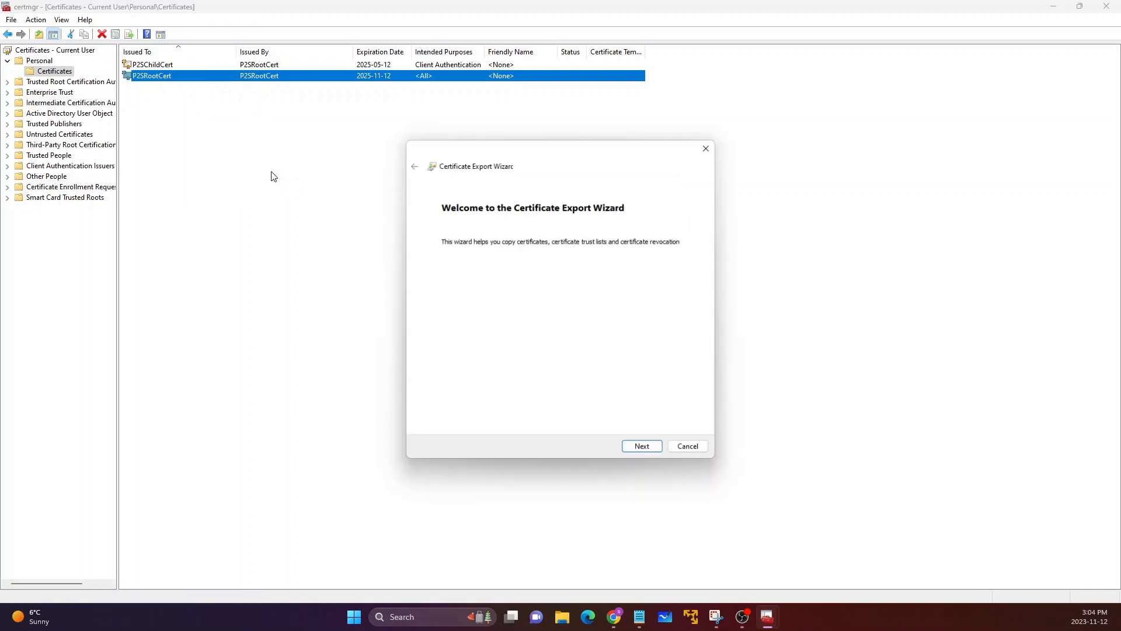
pyautogui.click(647, 451)
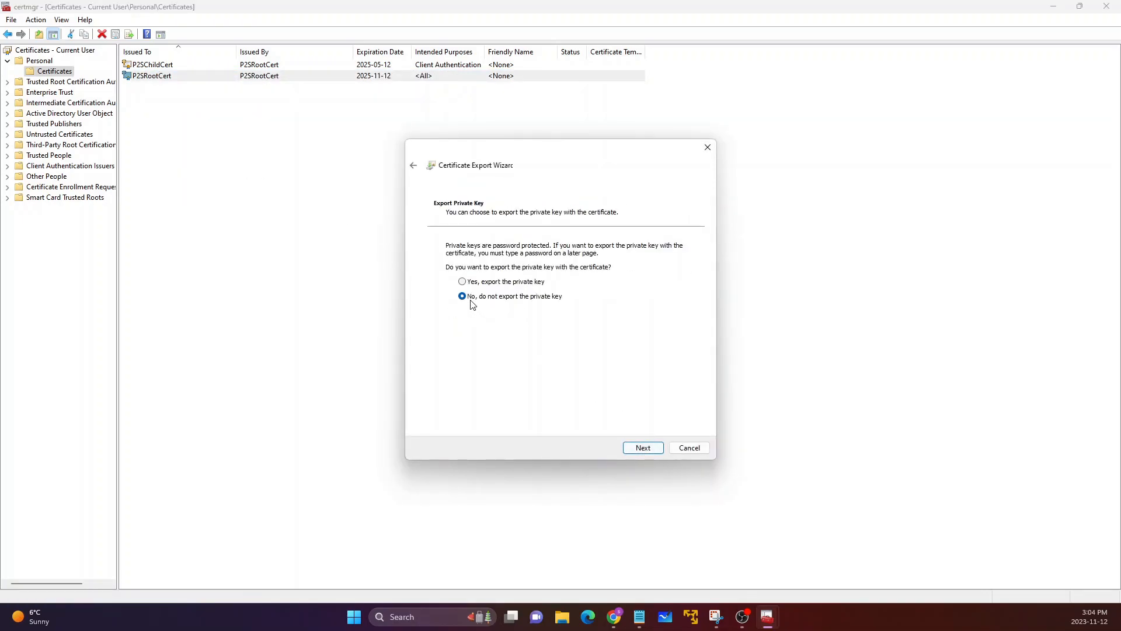
pyautogui.click(648, 450)
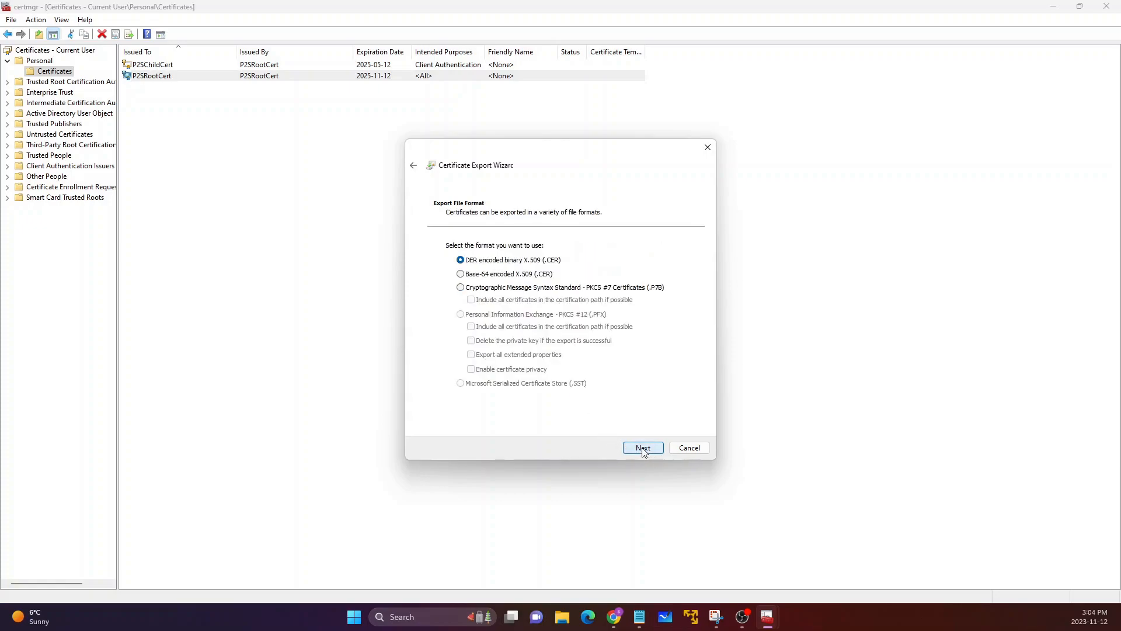
pyautogui.click(461, 276)
pyautogui.click(643, 448)
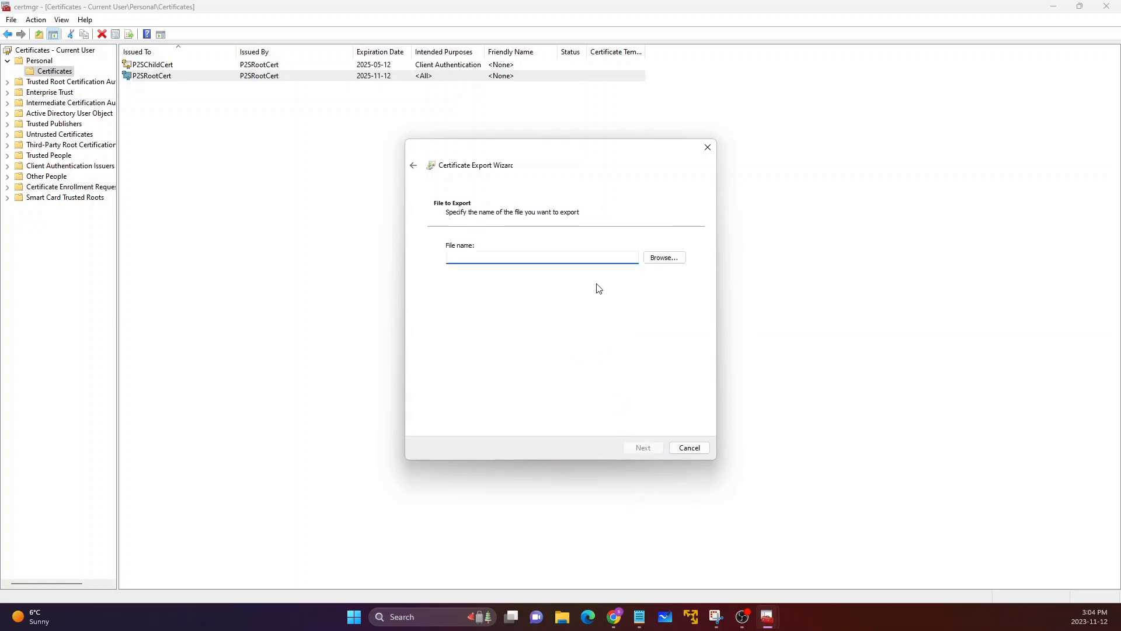
# Step: Set the export file to rootcert in the Music folder, saved as Base64 Encoded X.509 (*.cer)
pyautogui.click(664, 258)
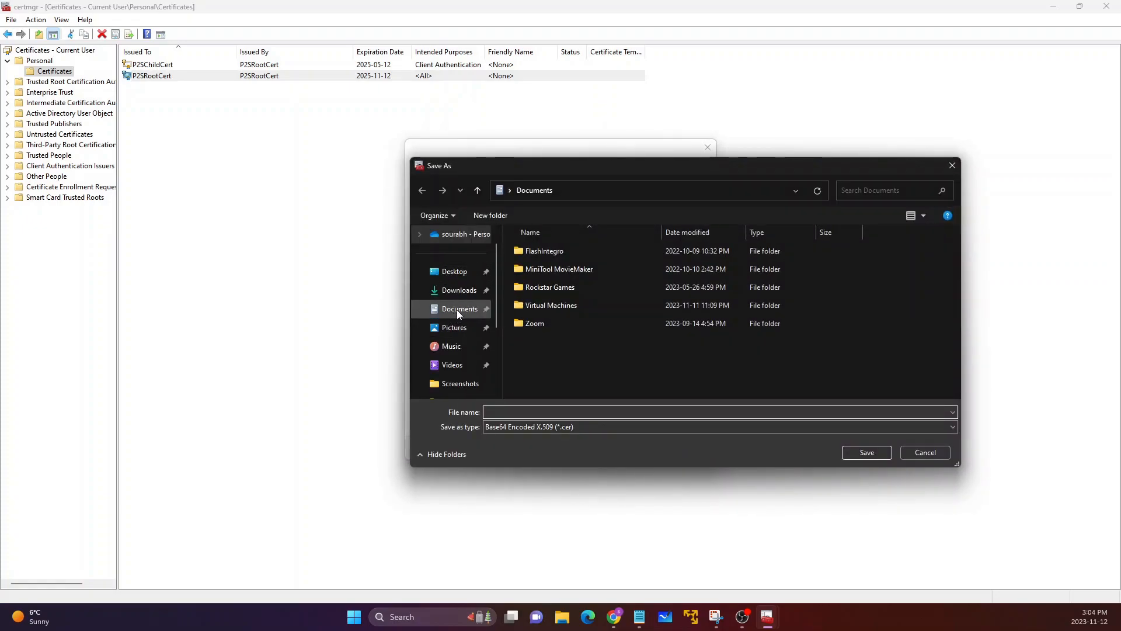
pyautogui.click(461, 346)
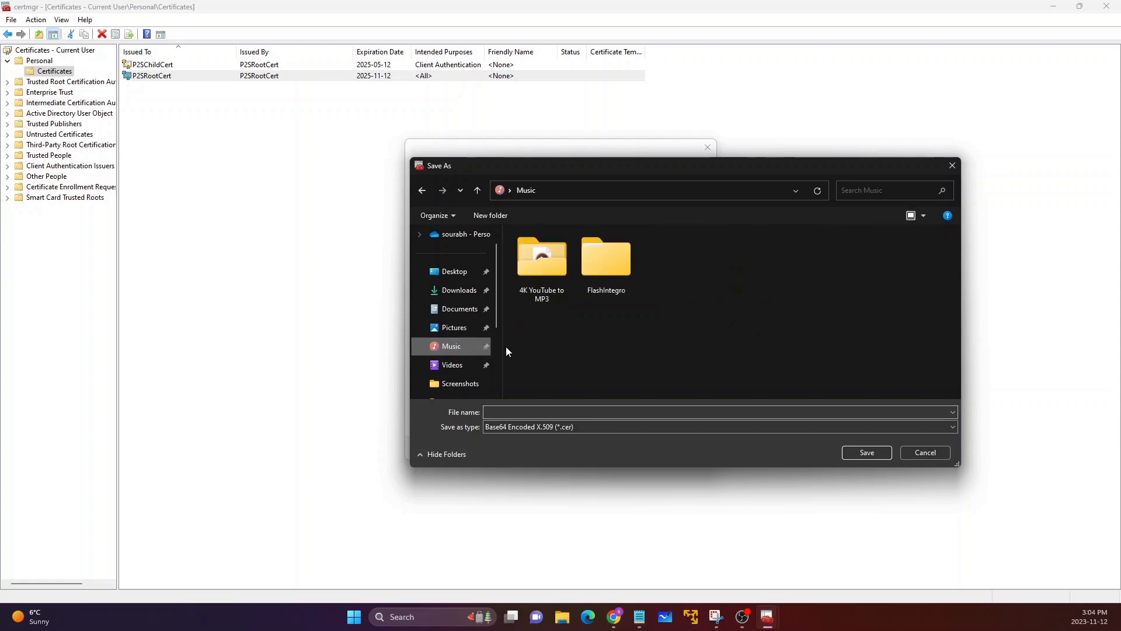
pyautogui.click(637, 409)
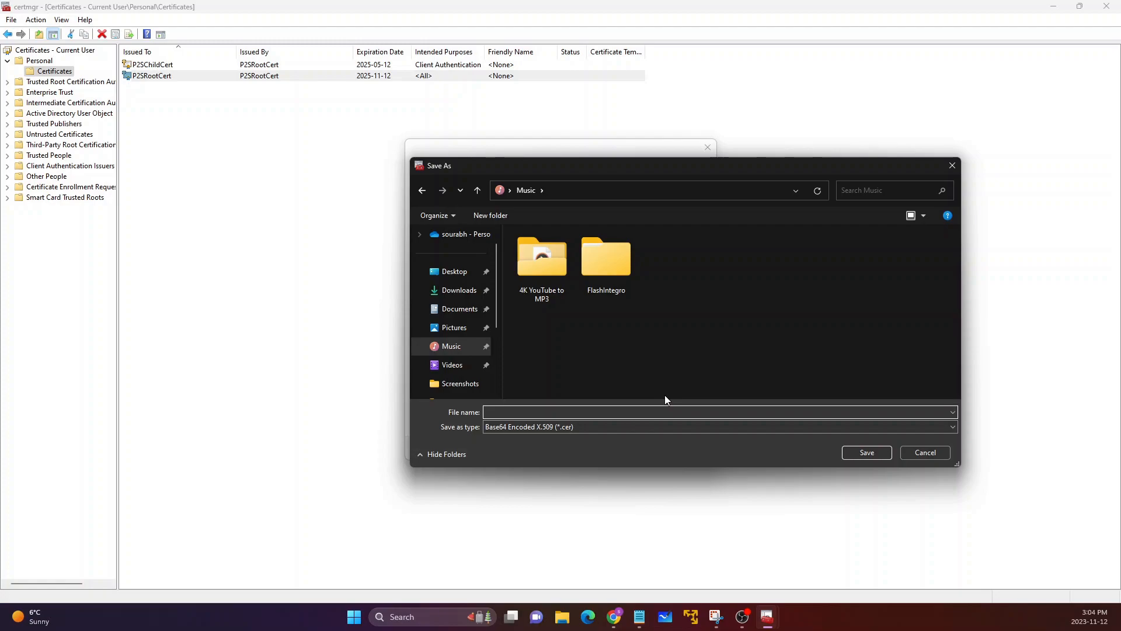
pyautogui.write('rootcert')
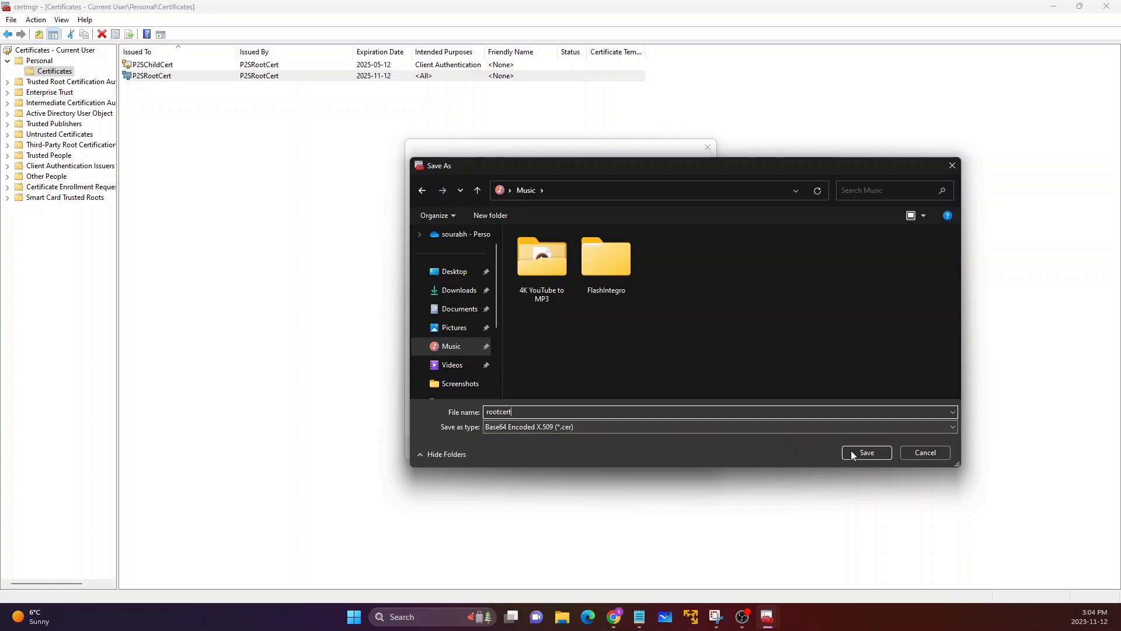
pyautogui.click(862, 451)
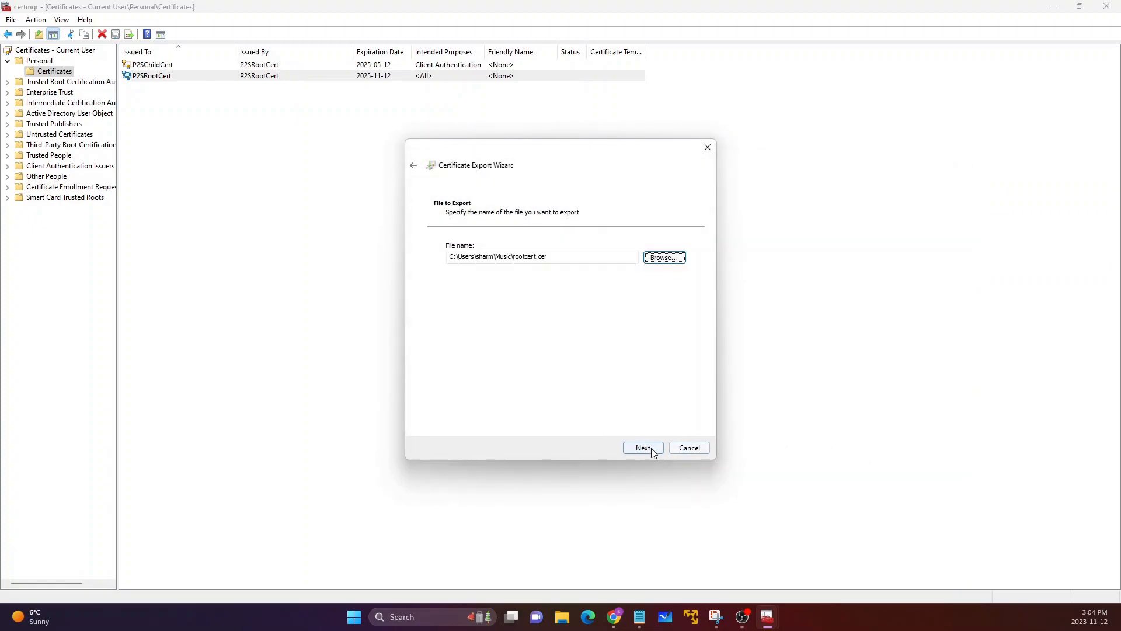
# Step: Finish exporting P2SRootCert to rootcert.cer in the Music folder and minimize the certificate manager
pyautogui.click(643, 448)
pyautogui.click(652, 453)
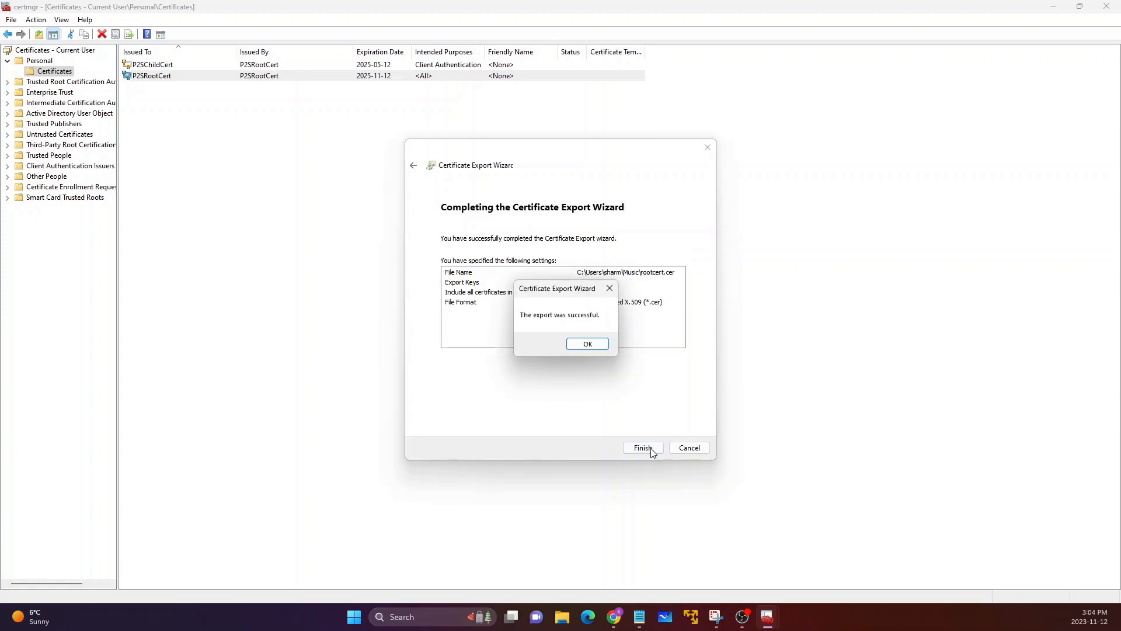
pyautogui.click(585, 344)
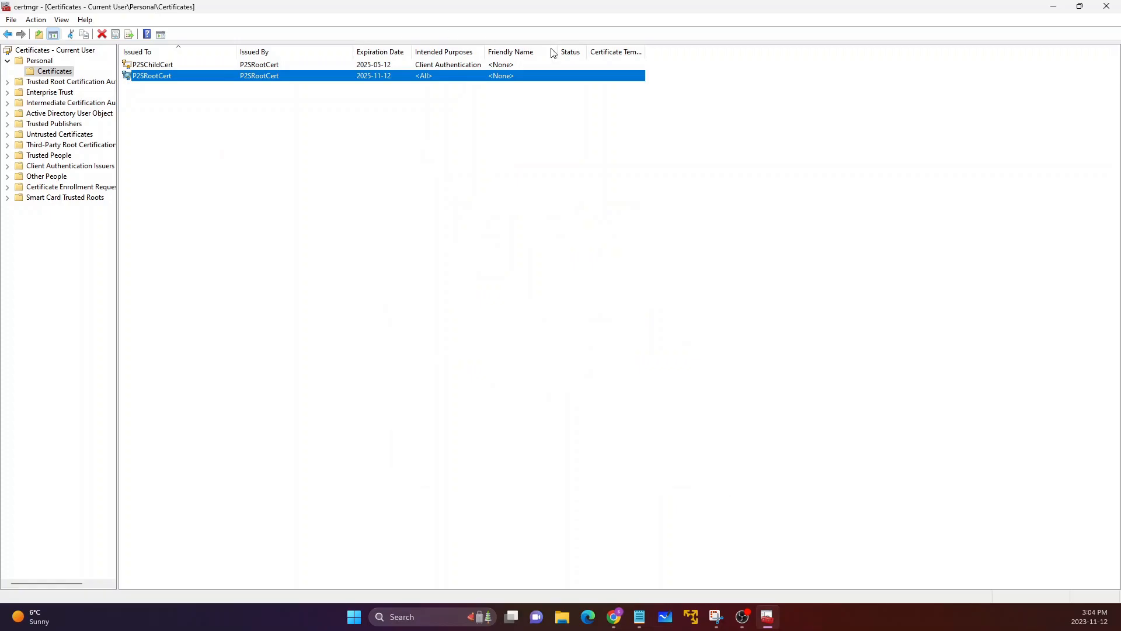
pyautogui.click(1054, 11)
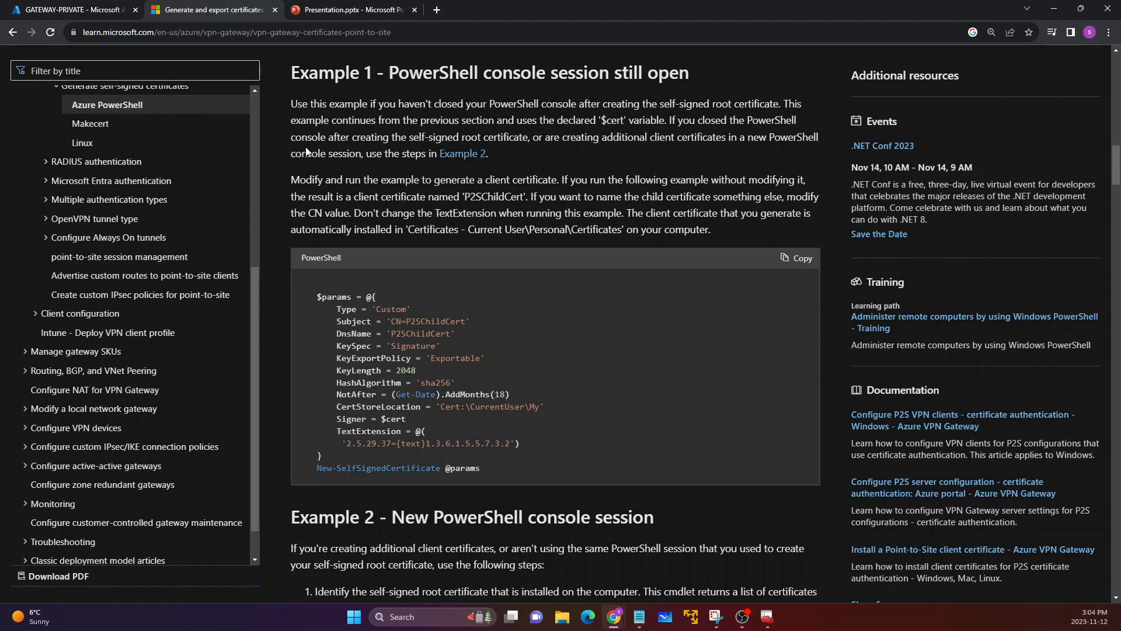
# Step: Return to GATEWAY-PRIVATE's point-to-site configuration in the Azure portal and locate the Root certificates section
pyautogui.click(93, 11)
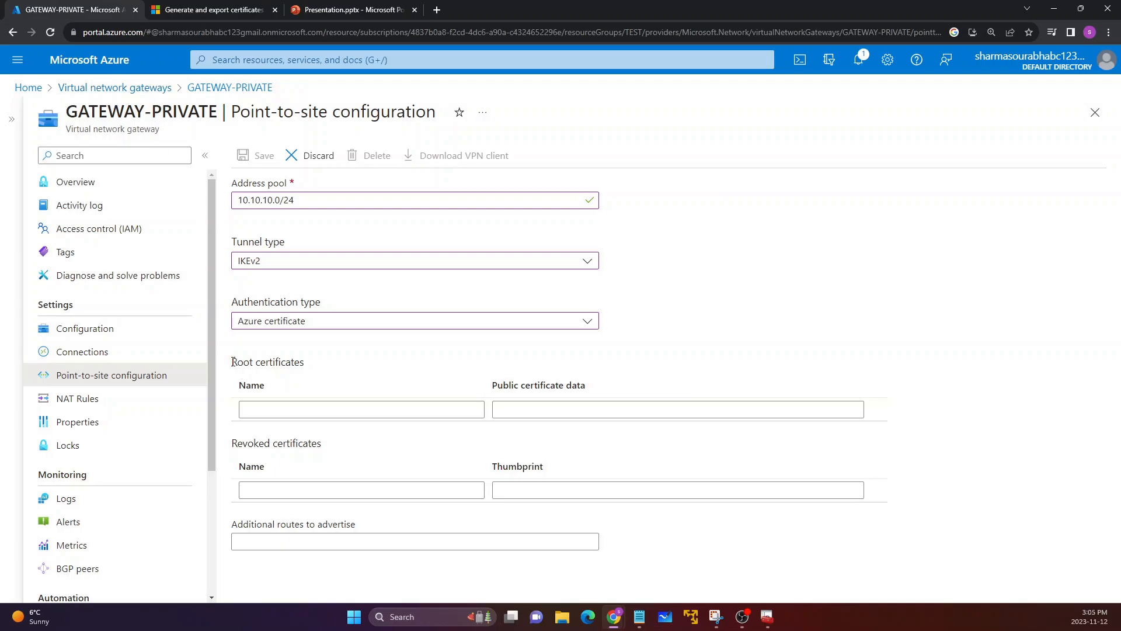
pyautogui.moveTo(232, 362); pyautogui.dragTo(304, 358)
pyautogui.click(302, 360)
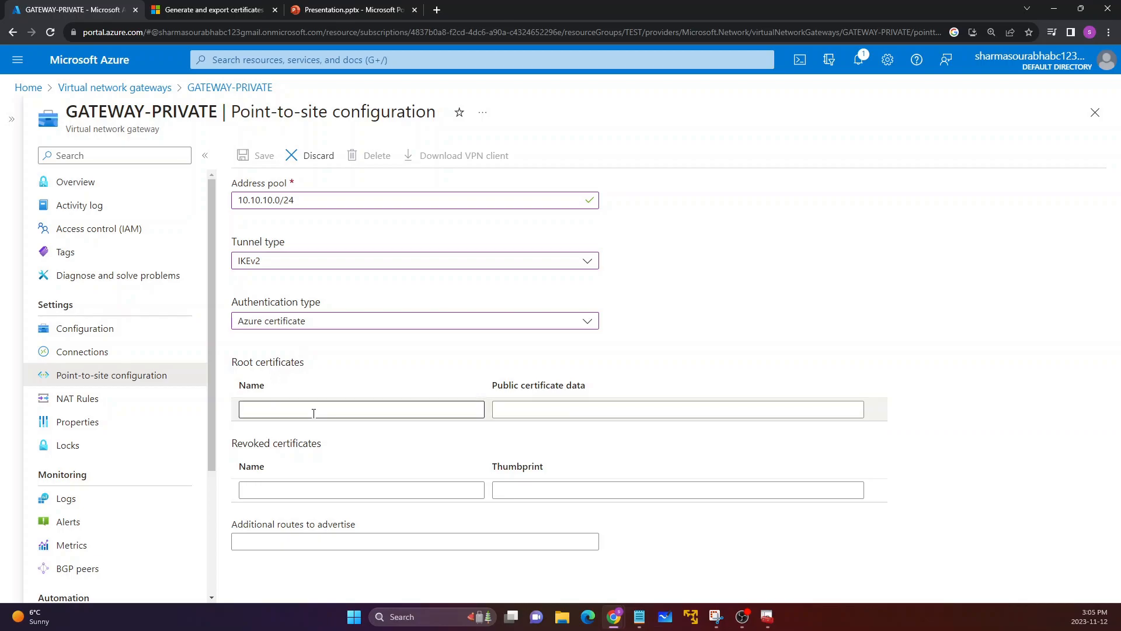
# Step: Review the Microsoft Learn sections on creating a self-signed root certificate and generating a client certificate
pyautogui.click(213, 10)
pyautogui.scroll(2, 354, 242)
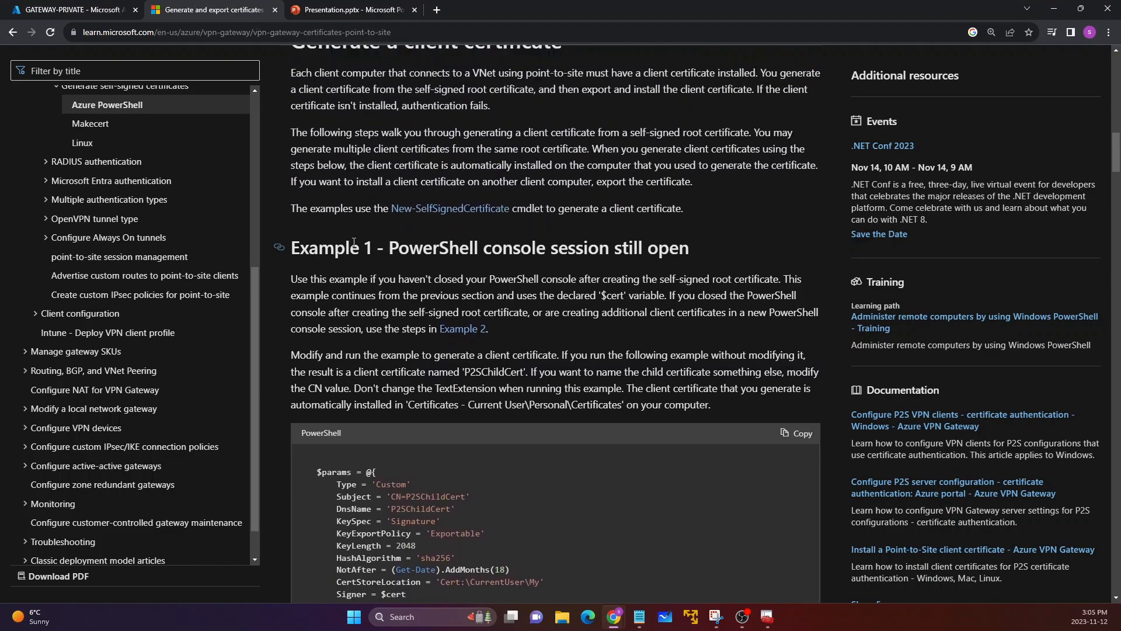
pyautogui.scroll(10, 354, 242)
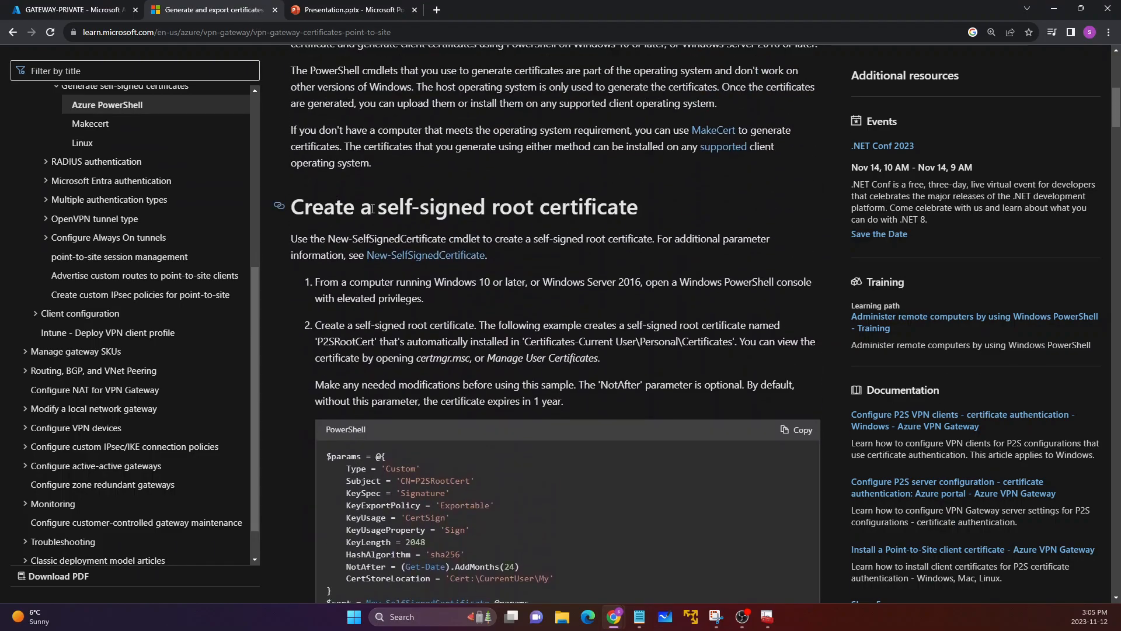
pyautogui.moveTo(372, 208); pyautogui.dragTo(669, 196)
pyautogui.click(617, 263)
pyautogui.scroll(-1, 489, 367)
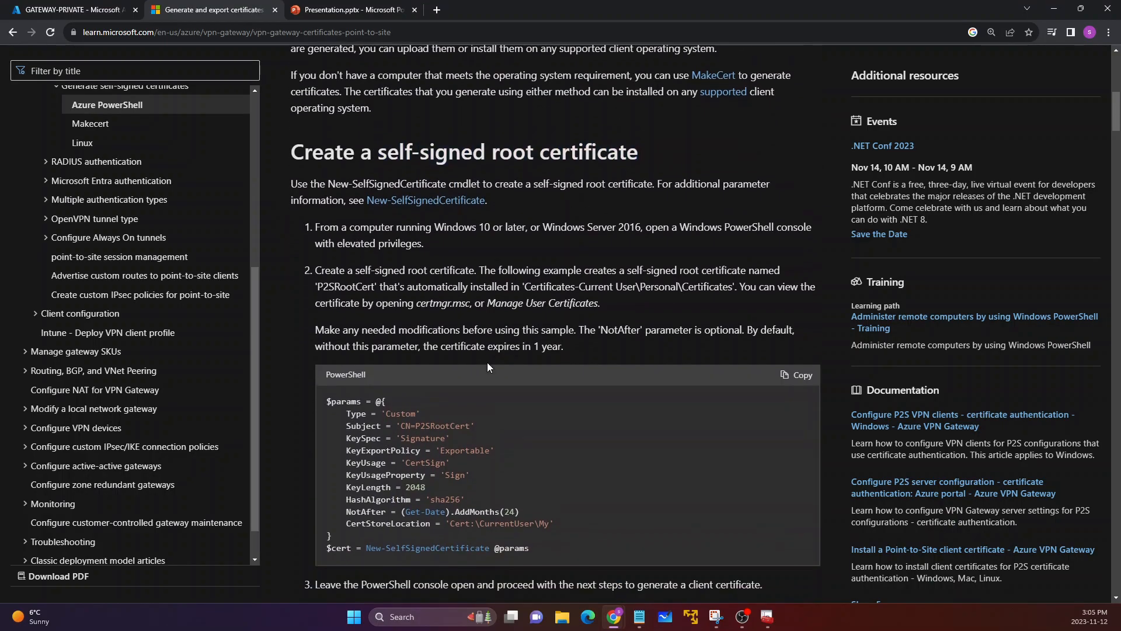
pyautogui.scroll(-1, 489, 367)
pyautogui.moveTo(329, 341); pyautogui.dragTo(406, 390)
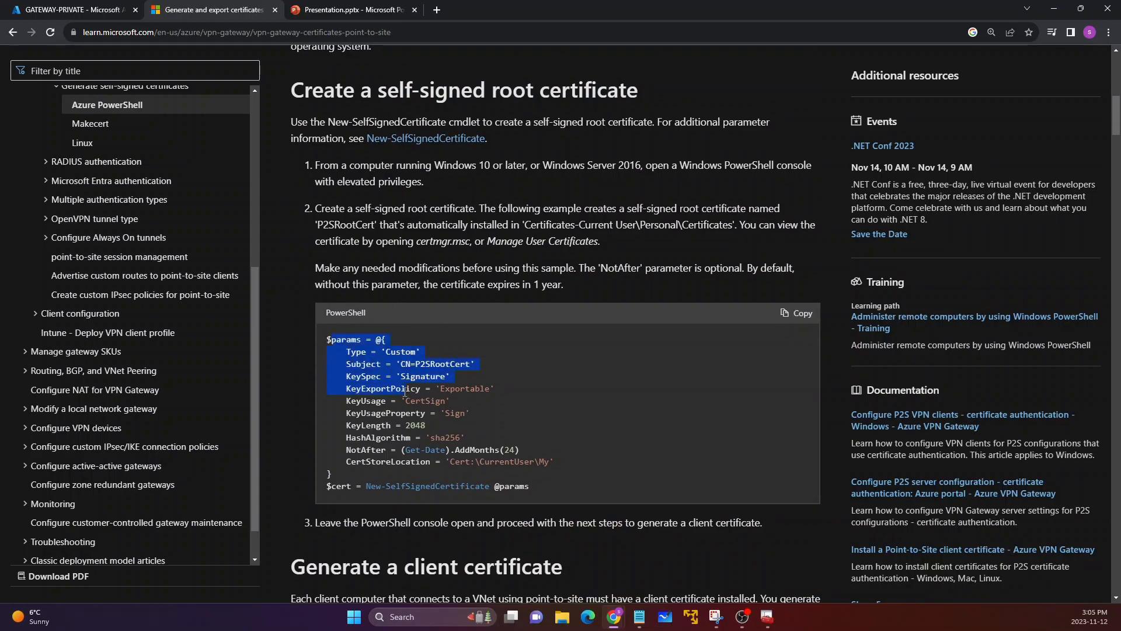
pyautogui.scroll(-7, 405, 392)
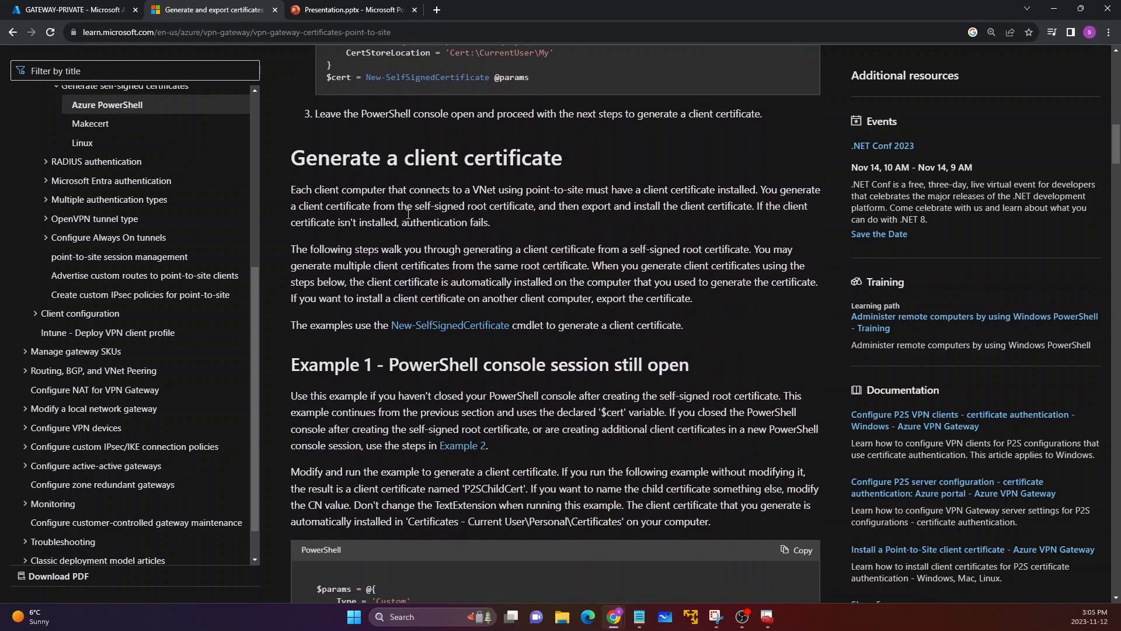
pyautogui.moveTo(398, 157); pyautogui.dragTo(541, 156)
pyautogui.click(538, 156)
# Step: Go back to the gateway's point-to-site configuration and check the root certificate's name and public certificate data fields
pyautogui.click(44, 10)
pyautogui.moveTo(243, 363); pyautogui.dragTo(303, 363)
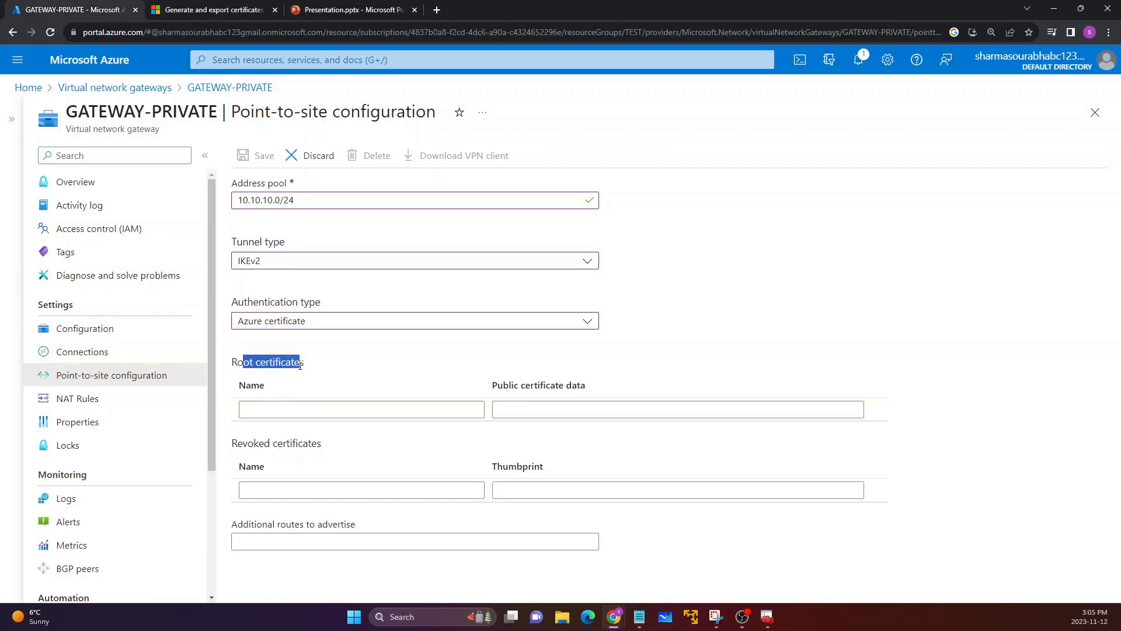
pyautogui.click(299, 364)
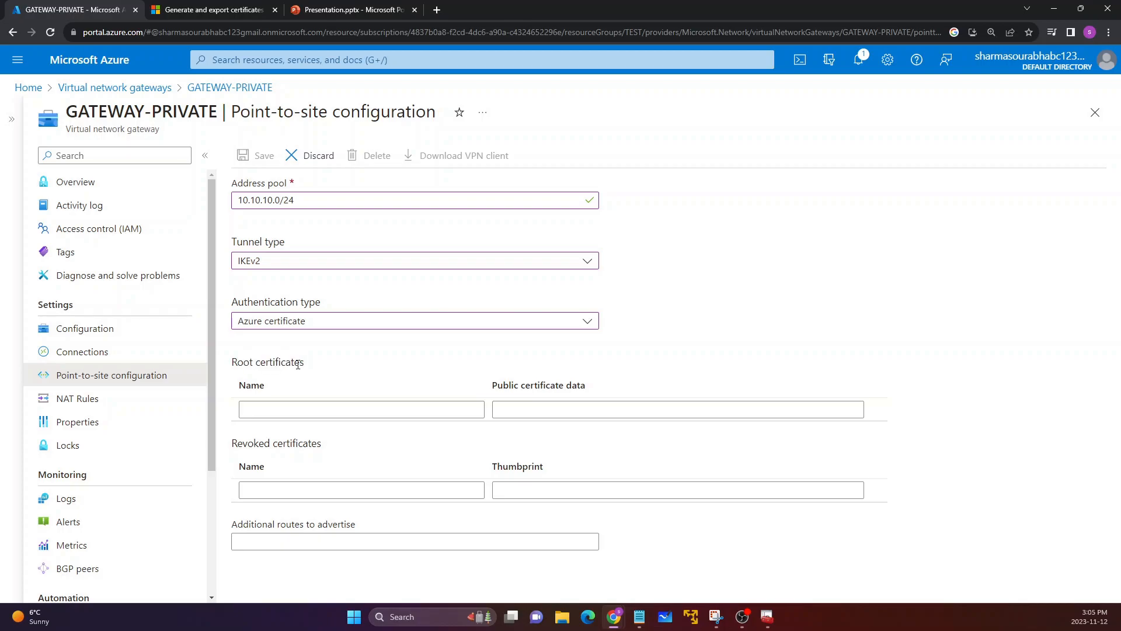
pyautogui.click(508, 409)
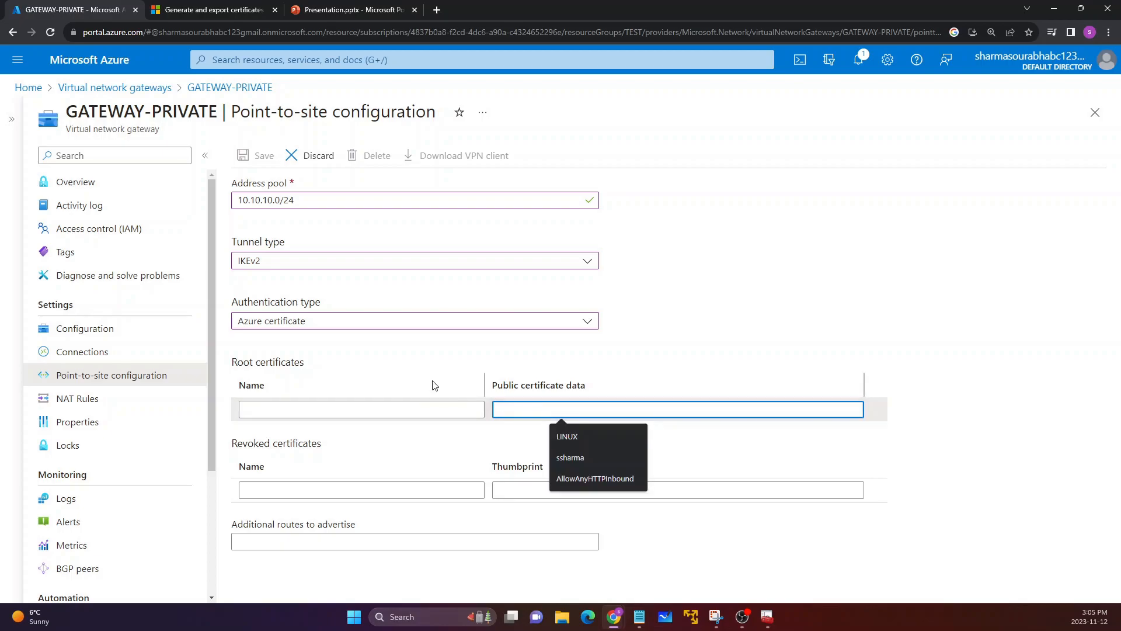
pyautogui.click(410, 380)
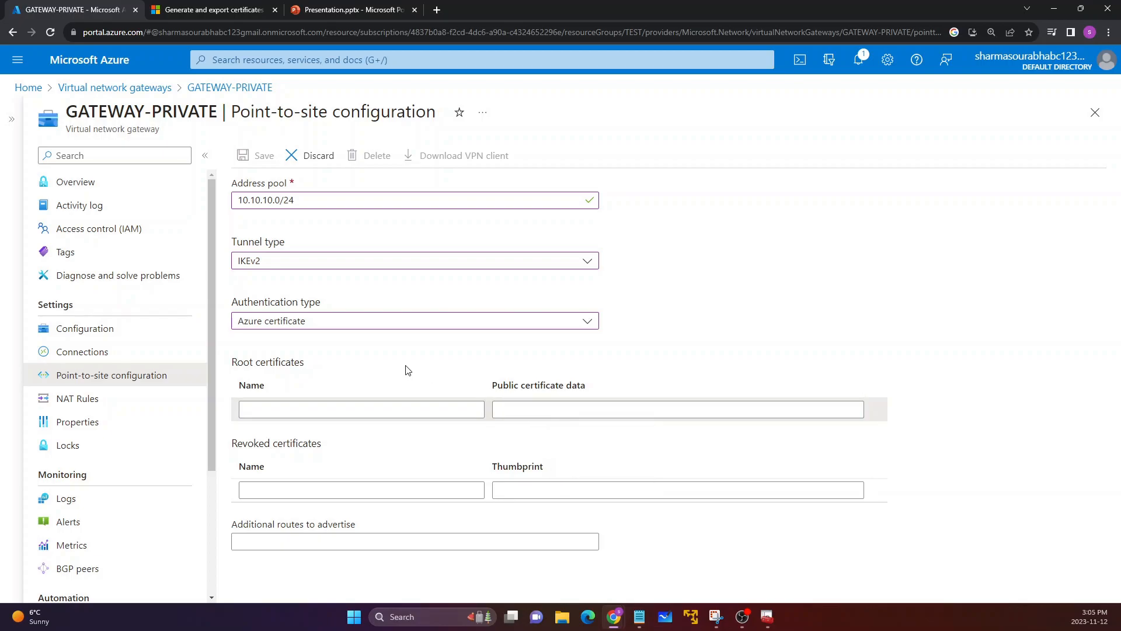
# Step: Open rootcert.cer from the Music folder in Notepad, using that app just once
pyautogui.click(562, 624)
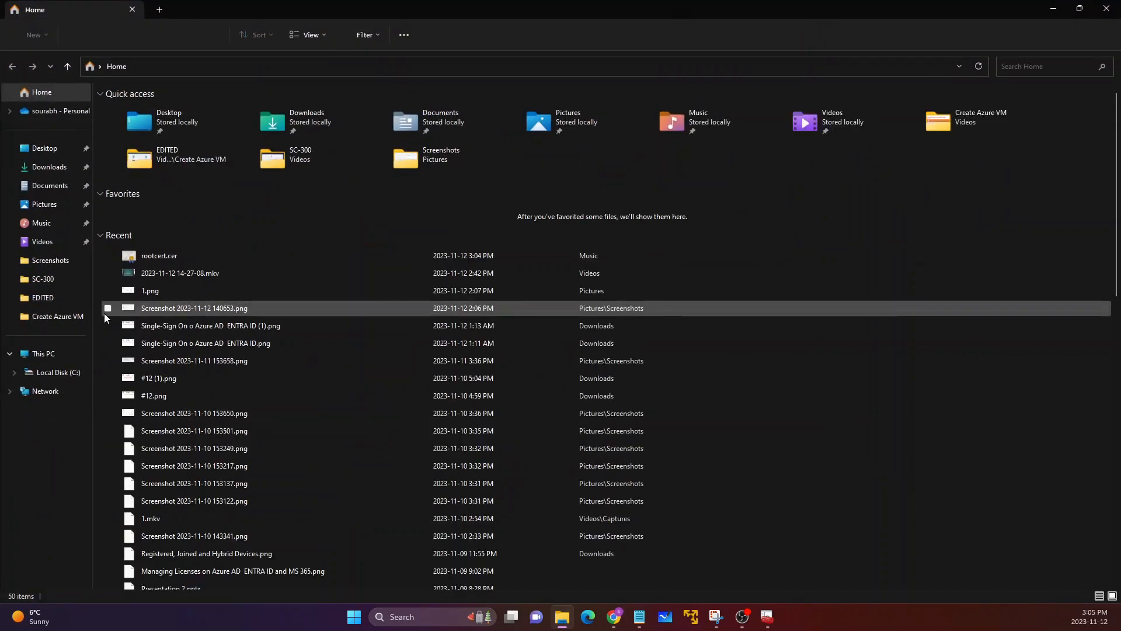
pyautogui.click(50, 228)
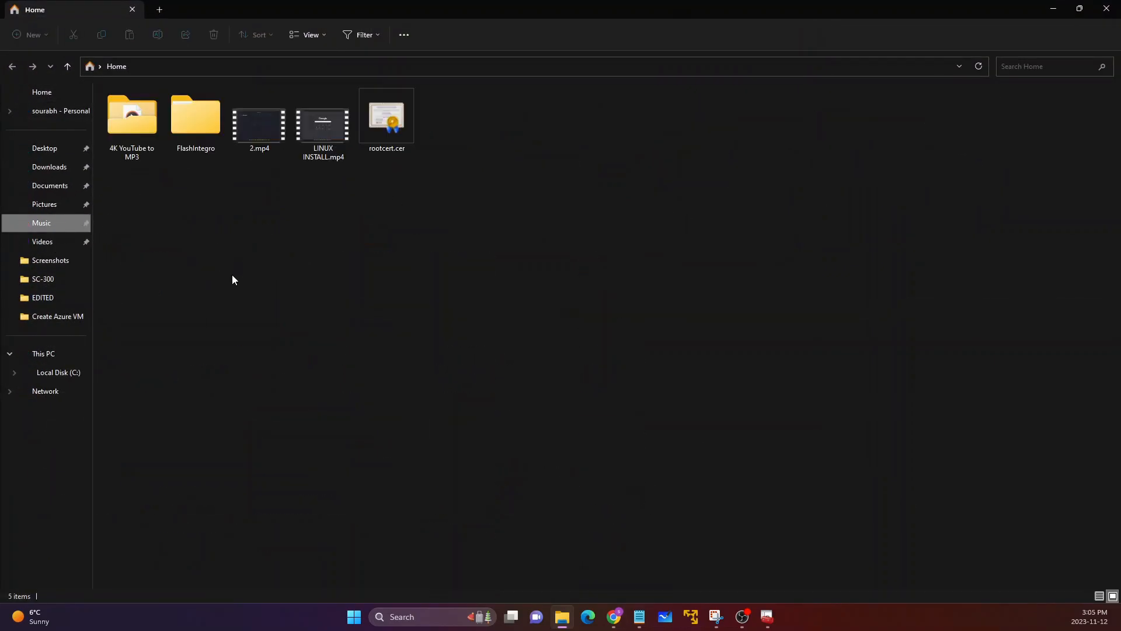
pyautogui.click(391, 112)
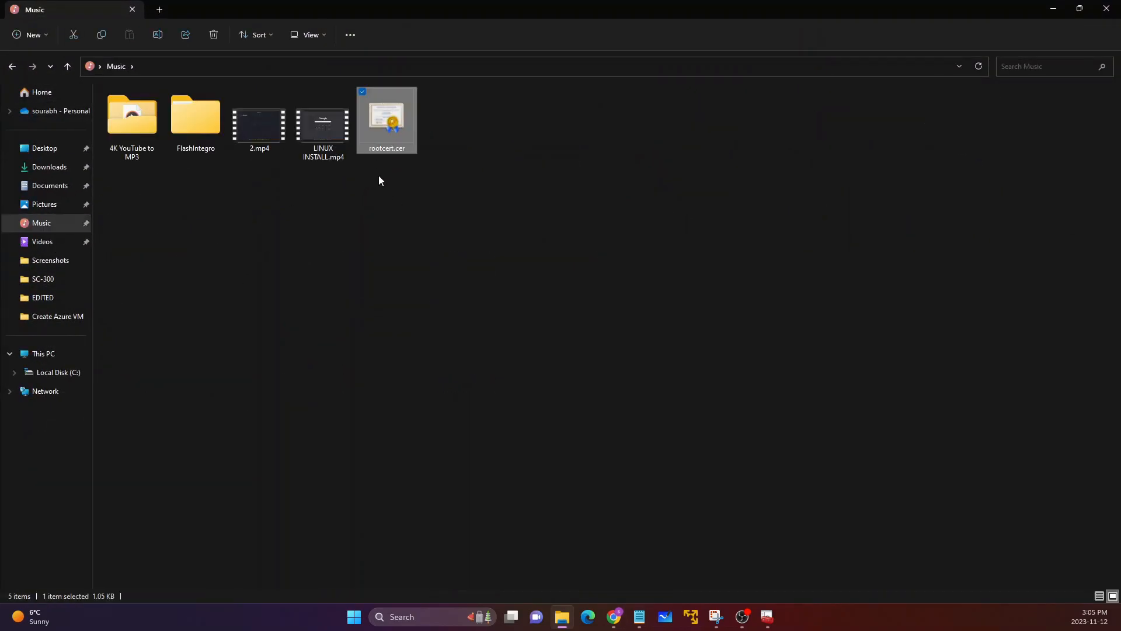
pyautogui.rightClick(391, 121)
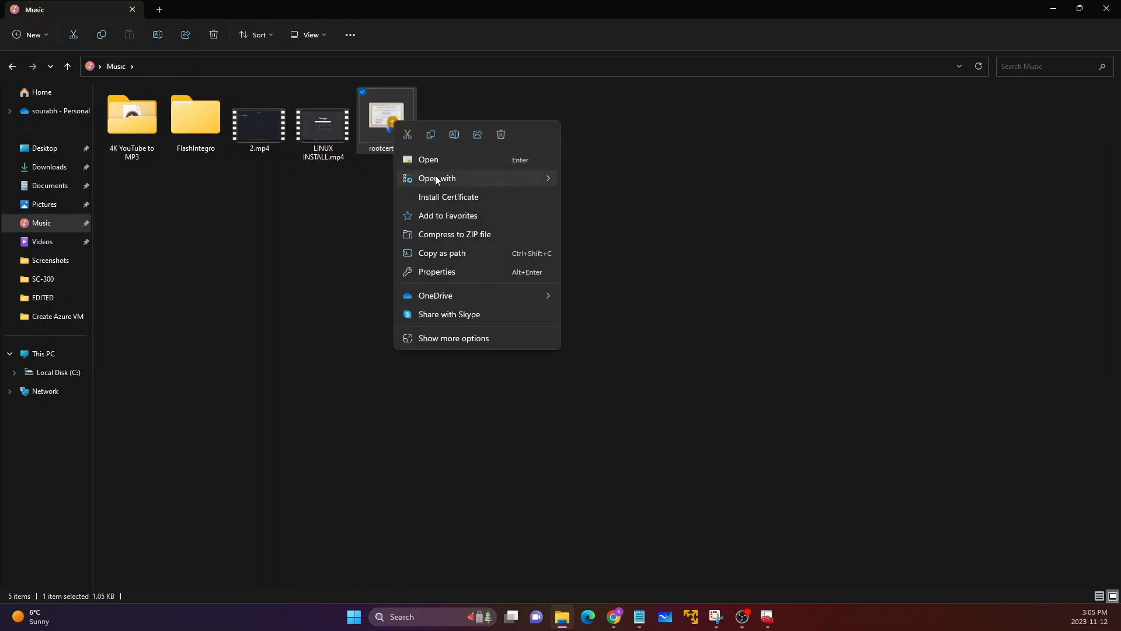
pyautogui.moveTo(435, 178)
pyautogui.click(593, 220)
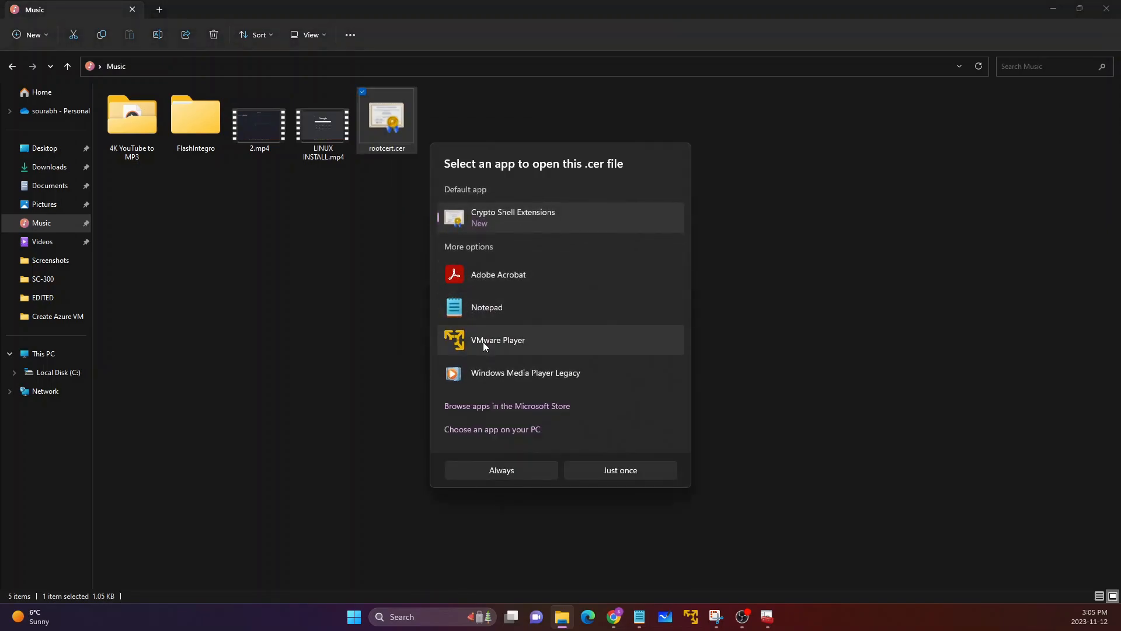
pyautogui.click(486, 308)
pyautogui.click(645, 464)
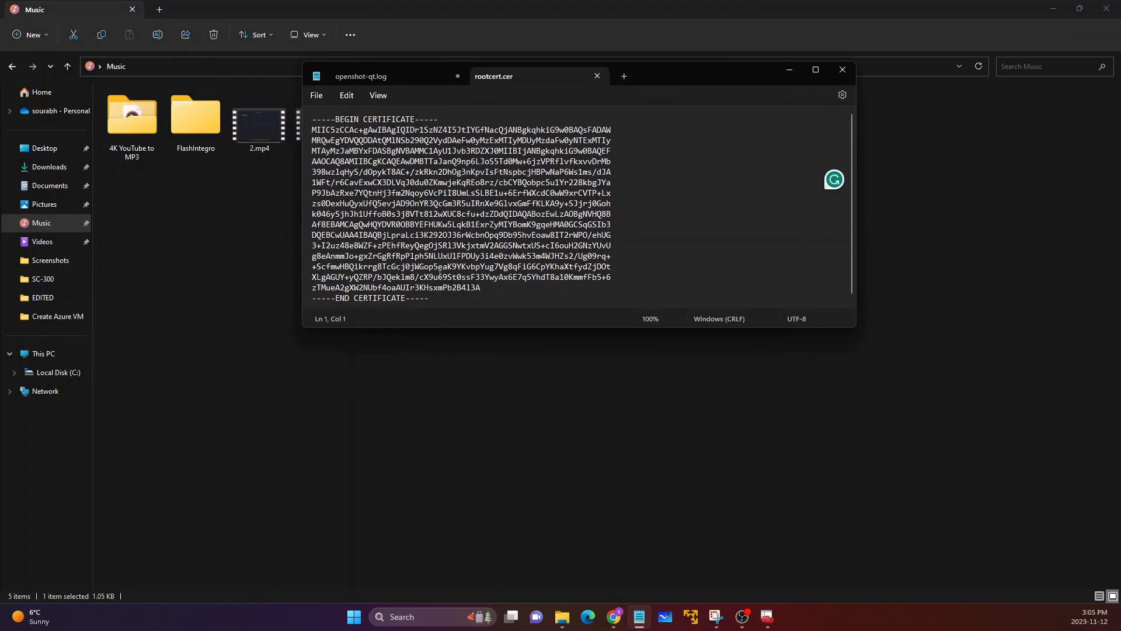
# Step: Copy the certificate text between the BEGIN and END CERTIFICATE lines, and minimize Notepad and File Explorer
pyautogui.moveTo(480, 288); pyautogui.dragTo(314, 130)
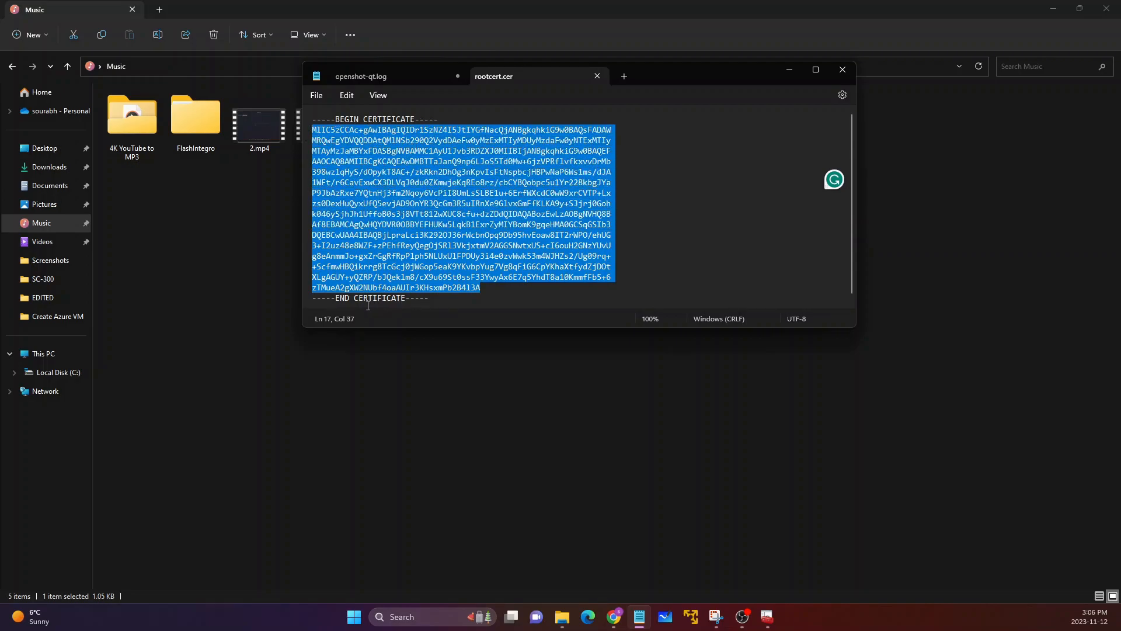
pyautogui.rightClick(402, 224)
pyautogui.click(419, 282)
pyautogui.click(790, 69)
pyautogui.click(1053, 9)
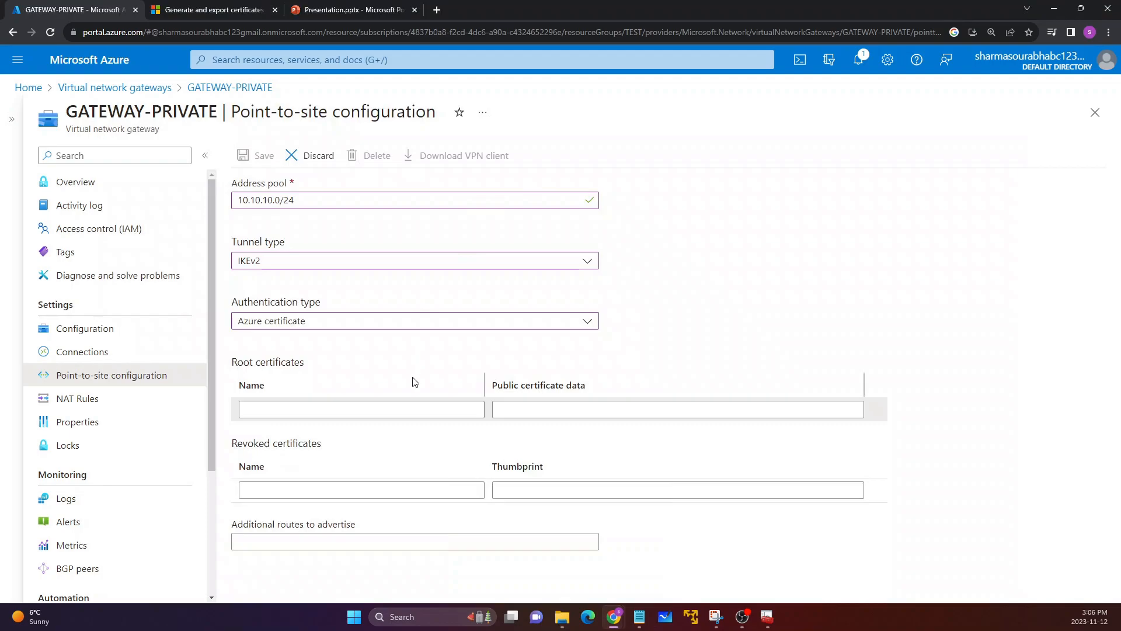
# Step: Add a root certificate named rootcert to the point-to-site configuration, pasting the copied text as its public certificate data
pyautogui.click(509, 407)
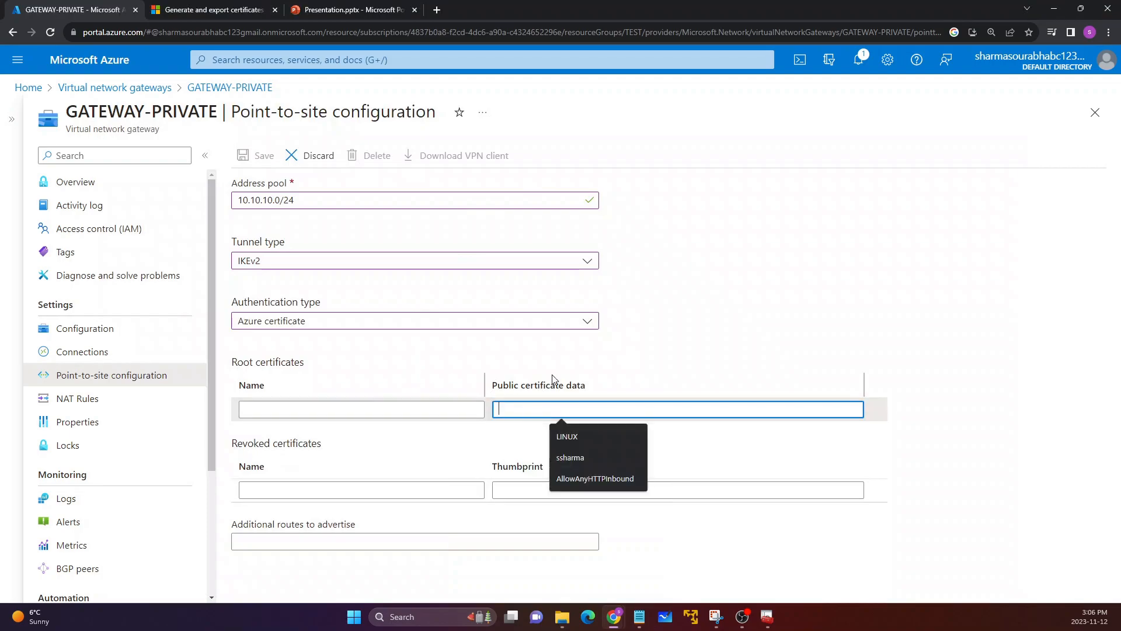
pyautogui.hotkey('ctrl', 'v')
pyautogui.click(390, 408)
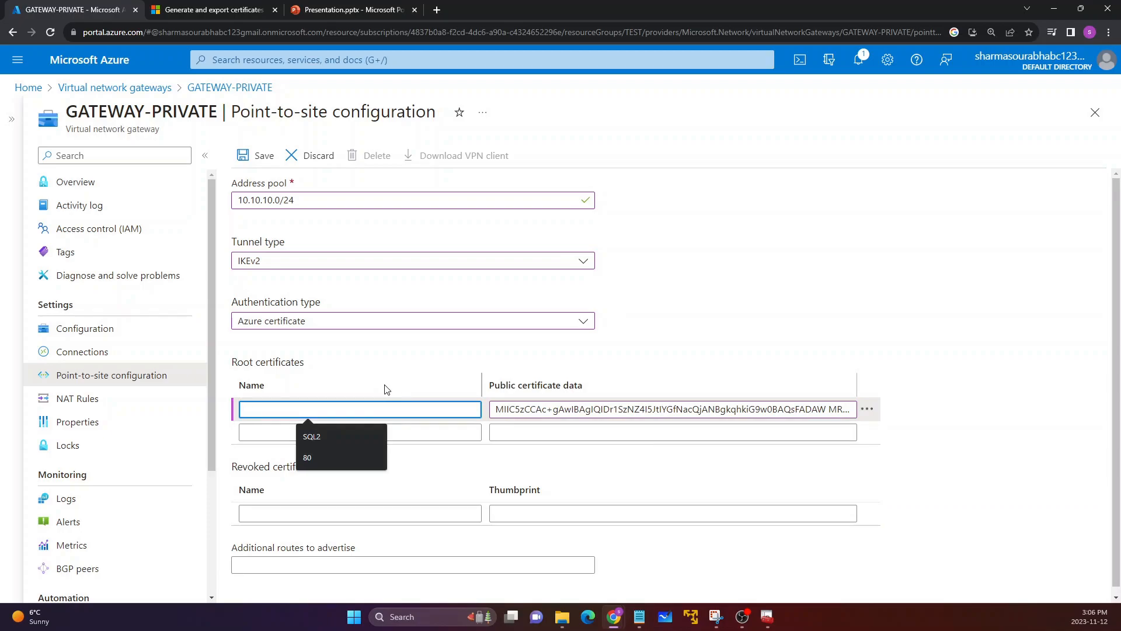
pyautogui.write('root')
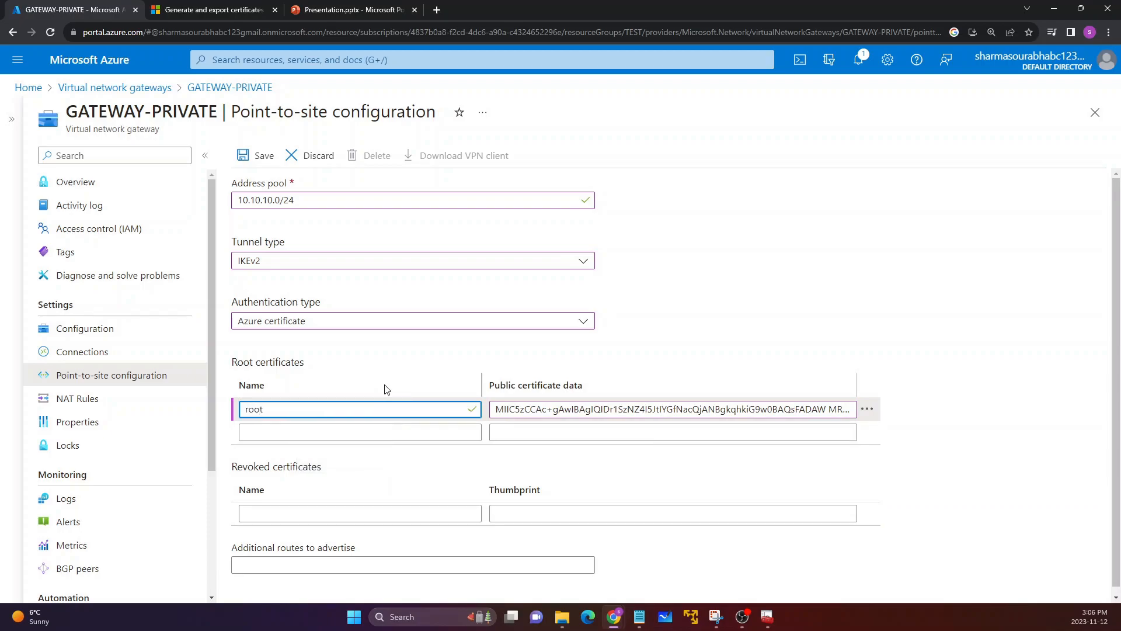
pyautogui.write('cert')
pyautogui.moveTo(233, 354); pyautogui.dragTo(299, 369)
pyautogui.click(297, 352)
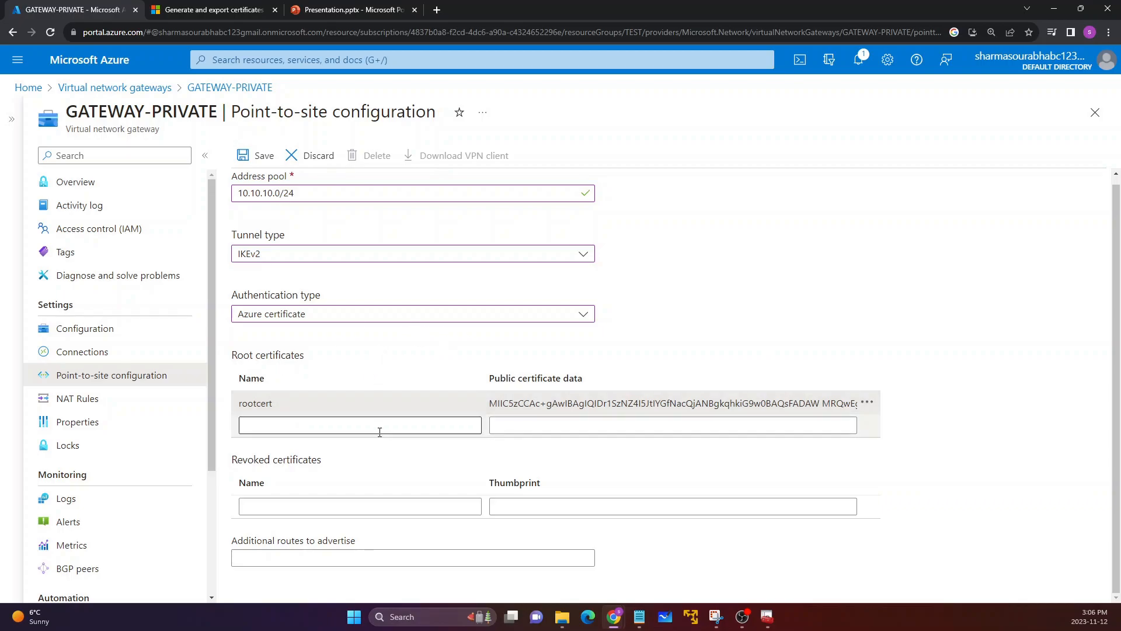
# Step: Save GATEWAY-PRIVATE's point-to-site configuration, dismiss the notification, and reload the page
pyautogui.click(261, 161)
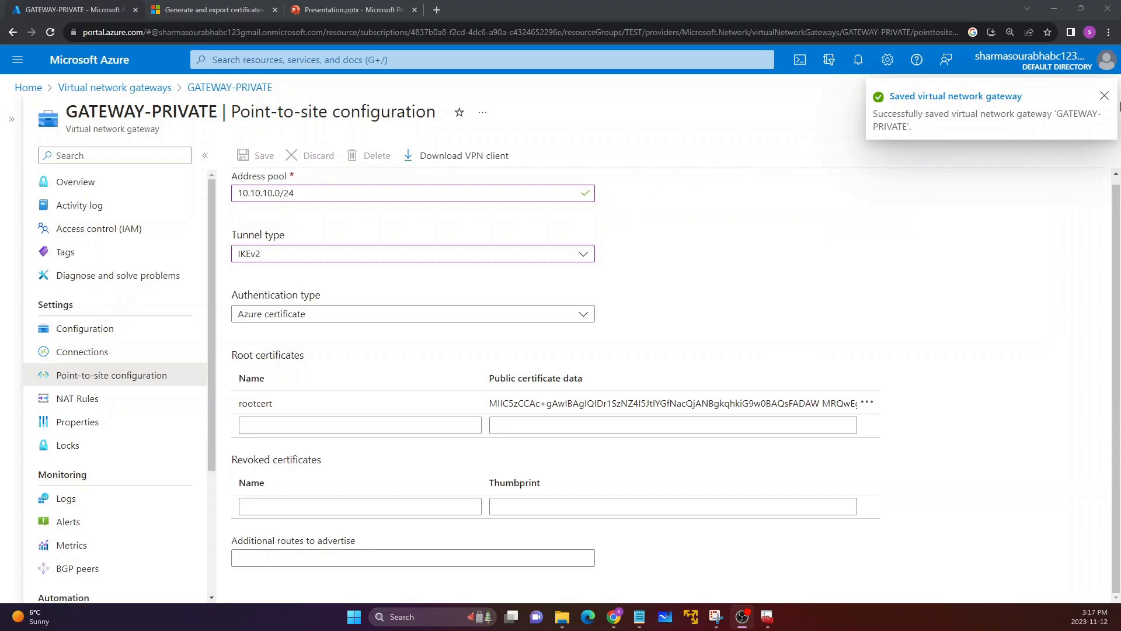
pyautogui.click(1104, 96)
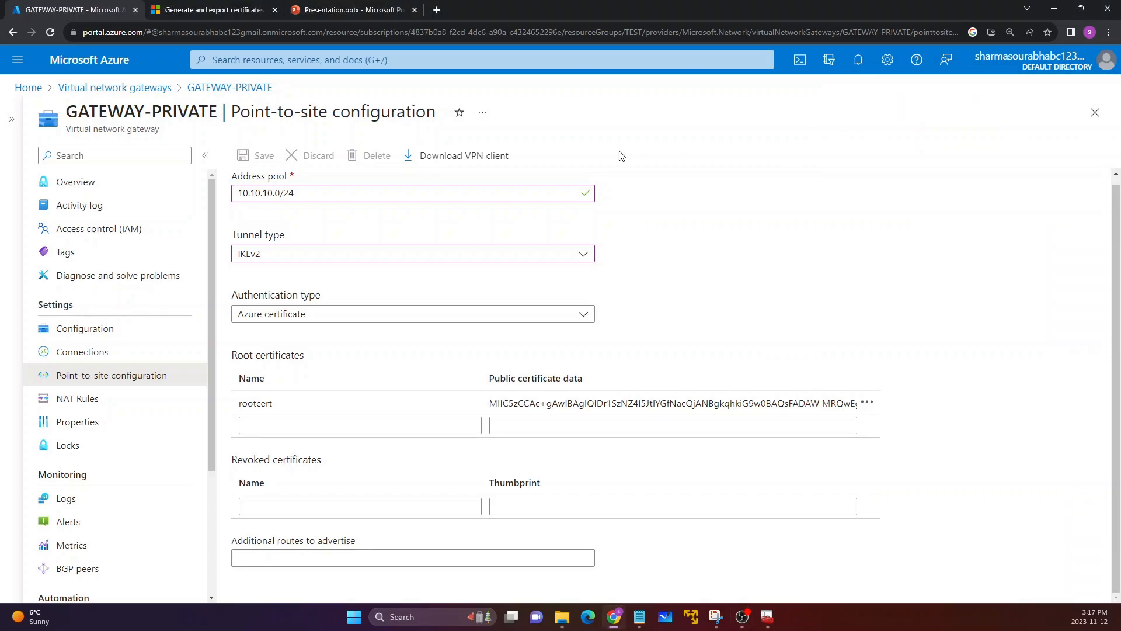
pyautogui.click(50, 31)
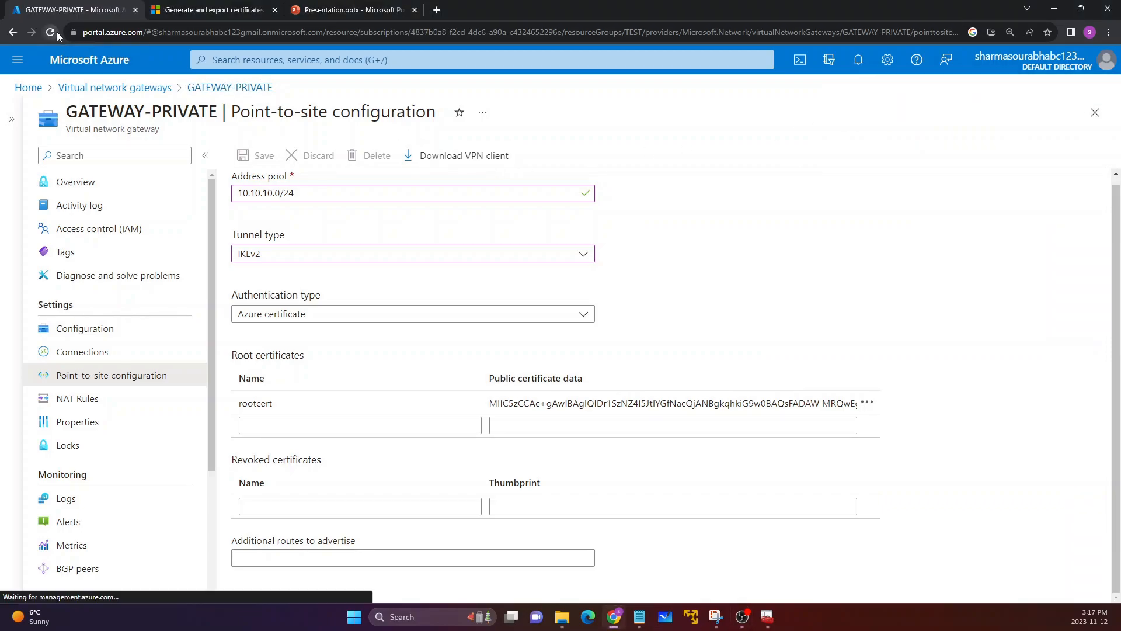
pyautogui.click(598, 121)
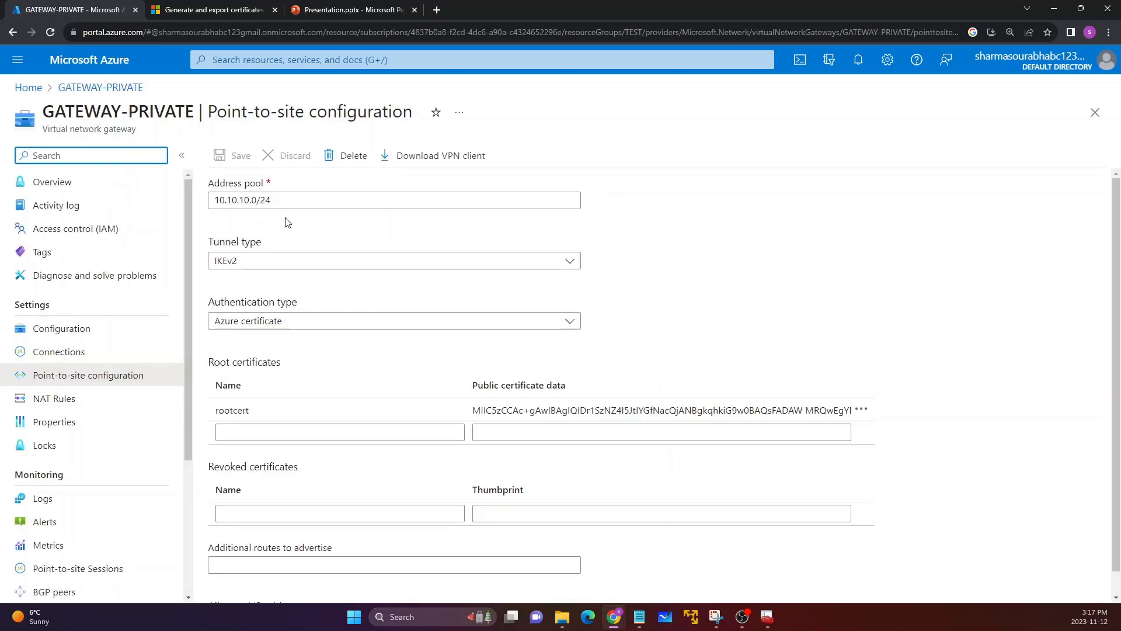
# Step: Review the saved point-to-site settings and the available tunnel types, leaving IKEv2 selected
pyautogui.scroll(-1, 288, 225)
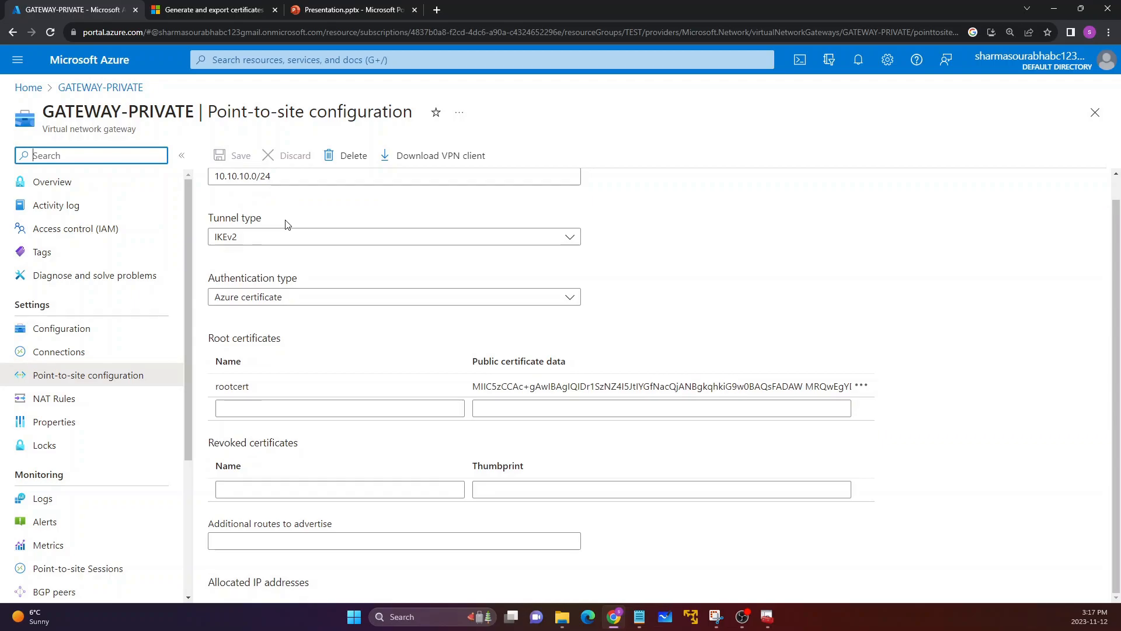
pyautogui.click(260, 239)
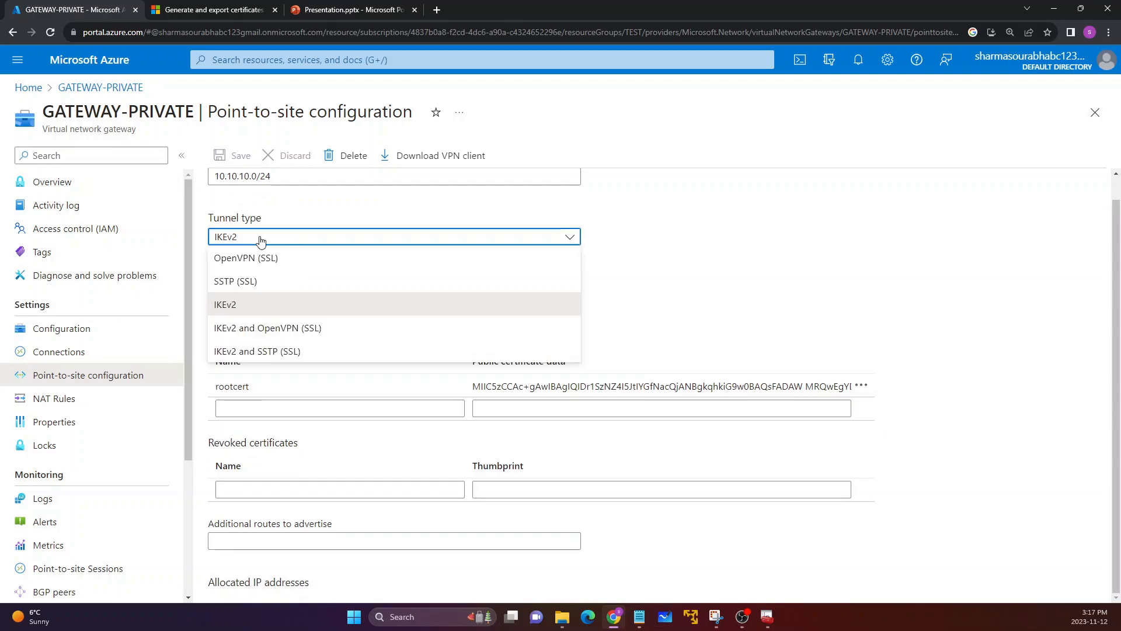
pyautogui.click(284, 224)
pyautogui.scroll(1, 284, 204)
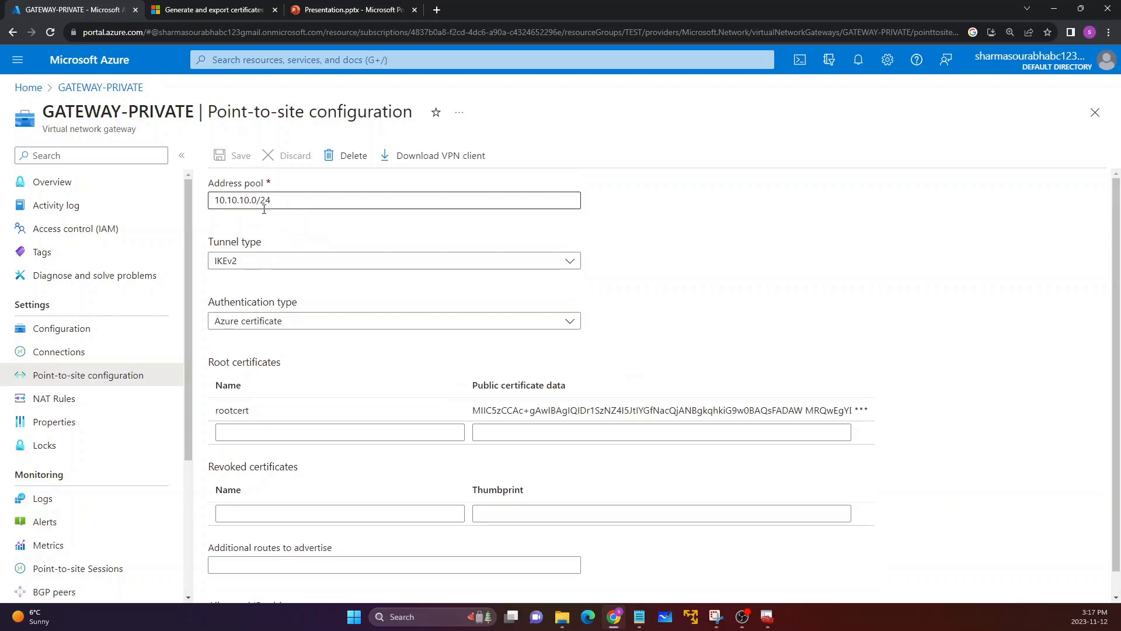
# Step: Check the remaining point-to-site settings and download the VPN client package for GATEWAY-PRIVATE
pyautogui.scroll(-1, 274, 233)
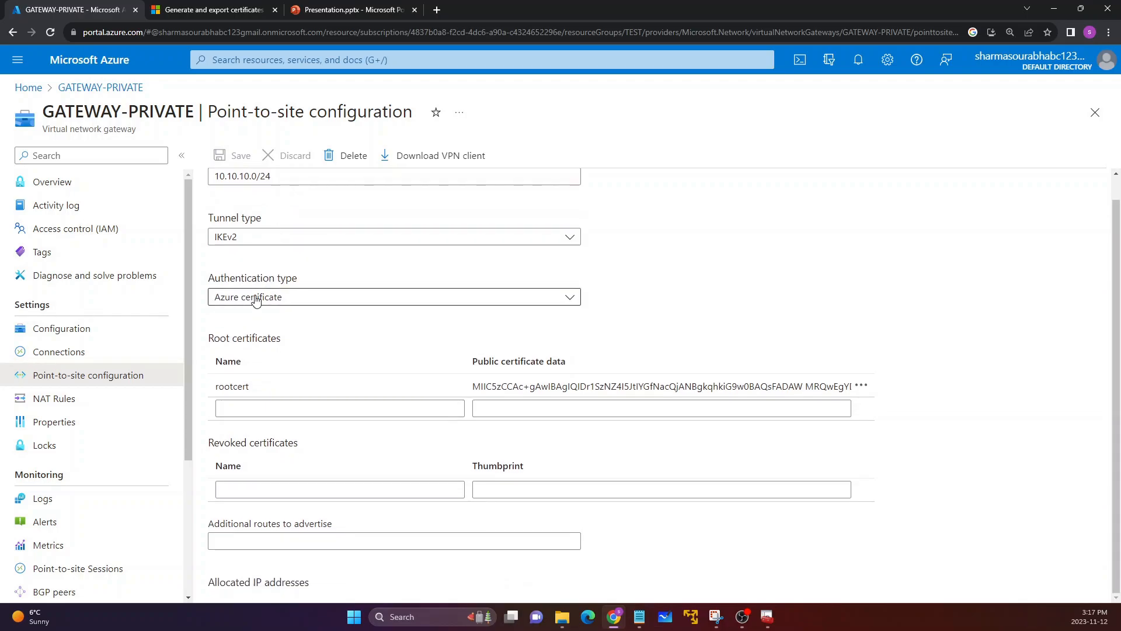
pyautogui.click(256, 299)
pyautogui.click(317, 277)
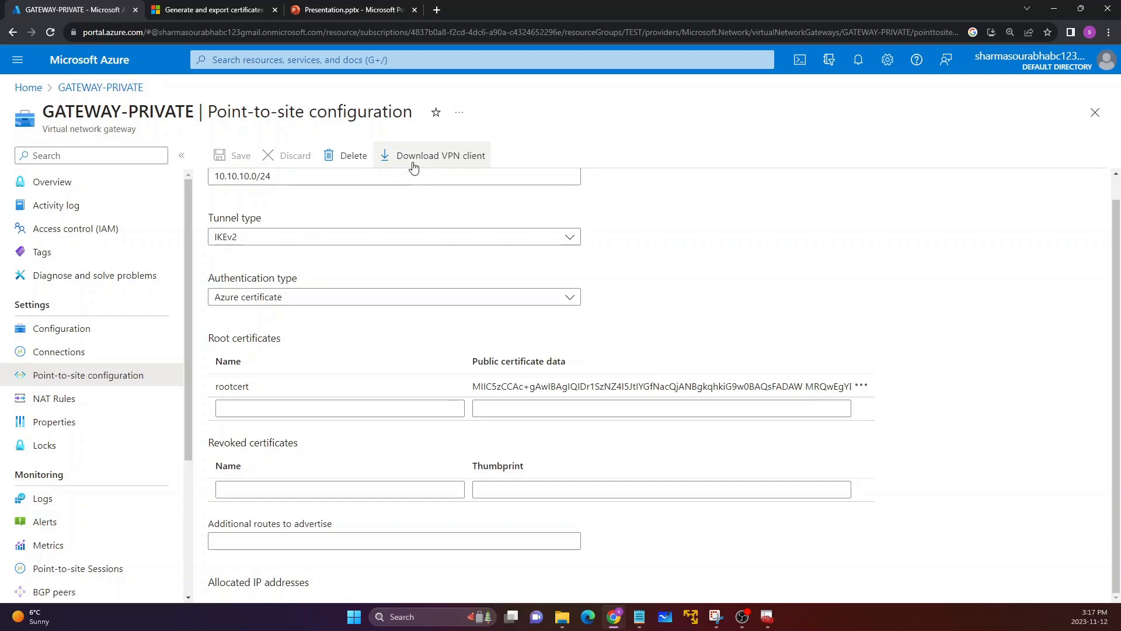
pyautogui.scroll(1, 420, 187)
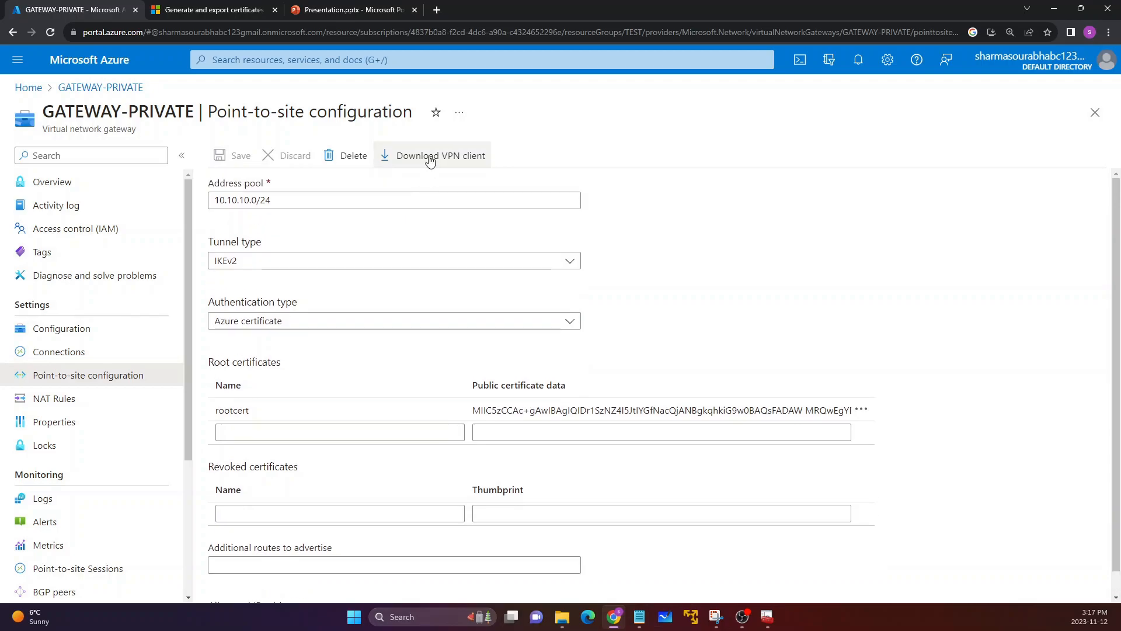
pyautogui.click(430, 156)
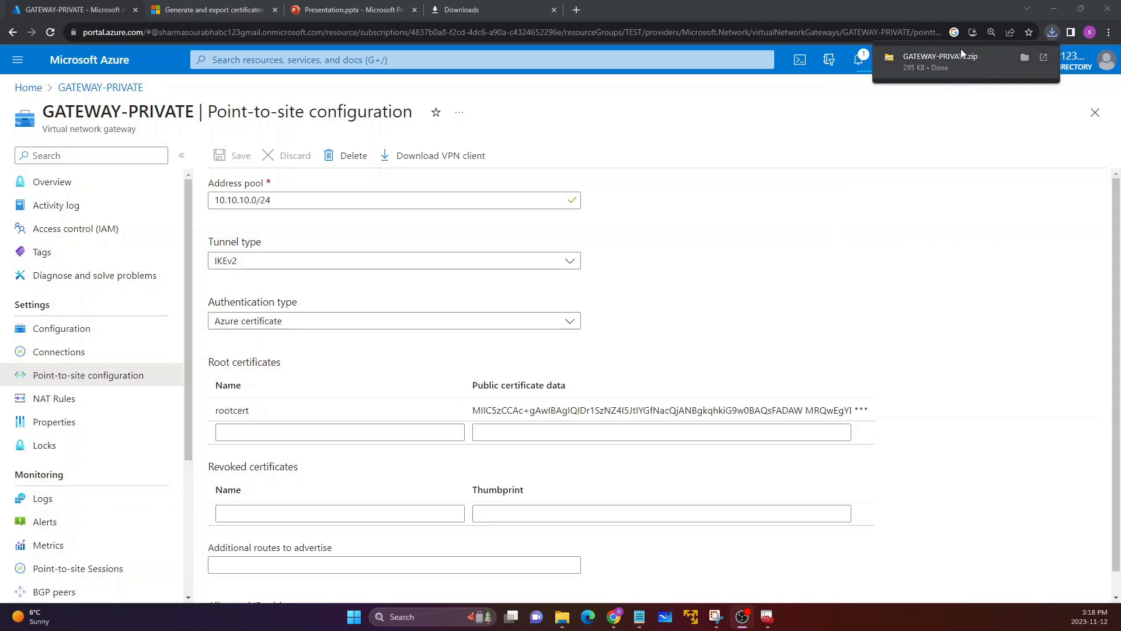
# Step: Switch to File Explorer and extract GATEWAY-PRIVATE.zip from the Downloads folder into its own GATEWAY-PRIVATE folder
pyautogui.click(1021, 57)
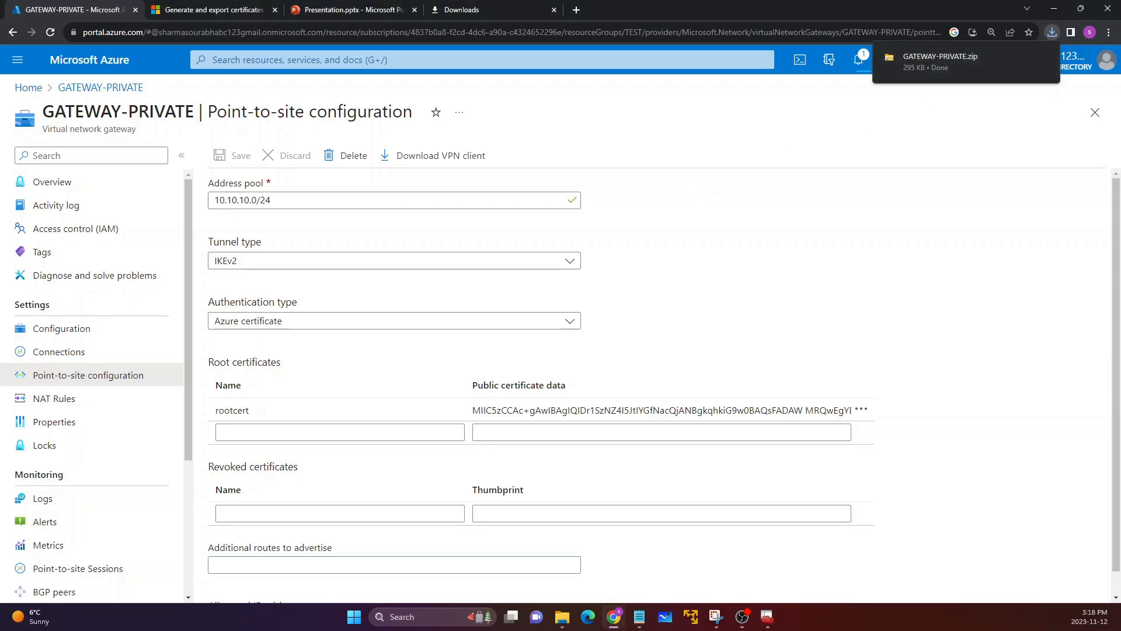
pyautogui.click(562, 616)
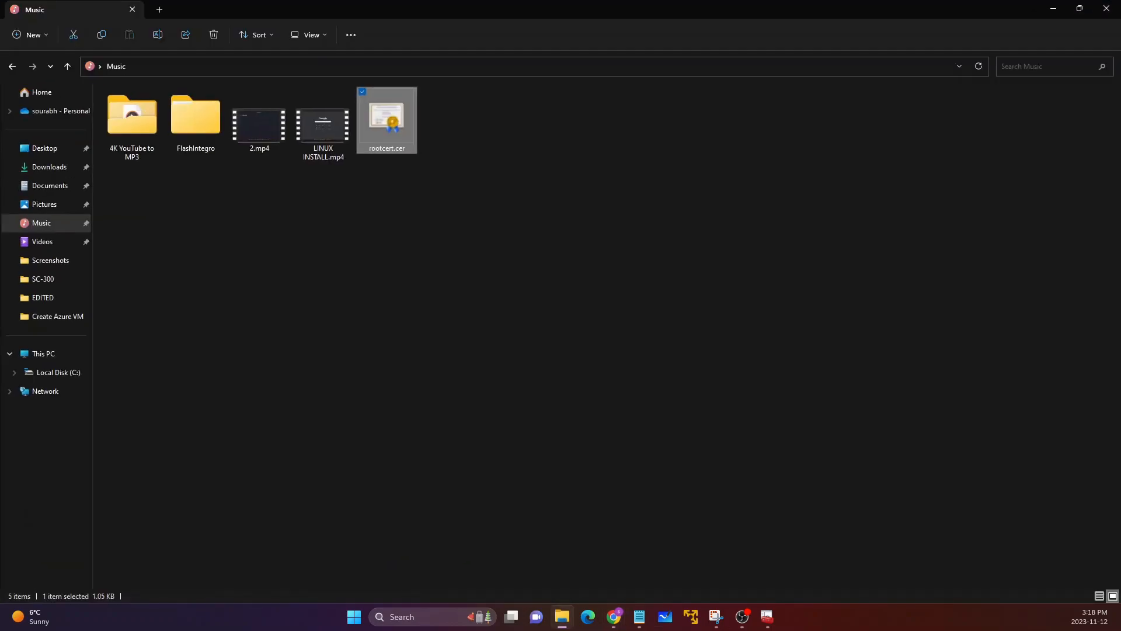
pyautogui.click(292, 314)
pyautogui.click(47, 352)
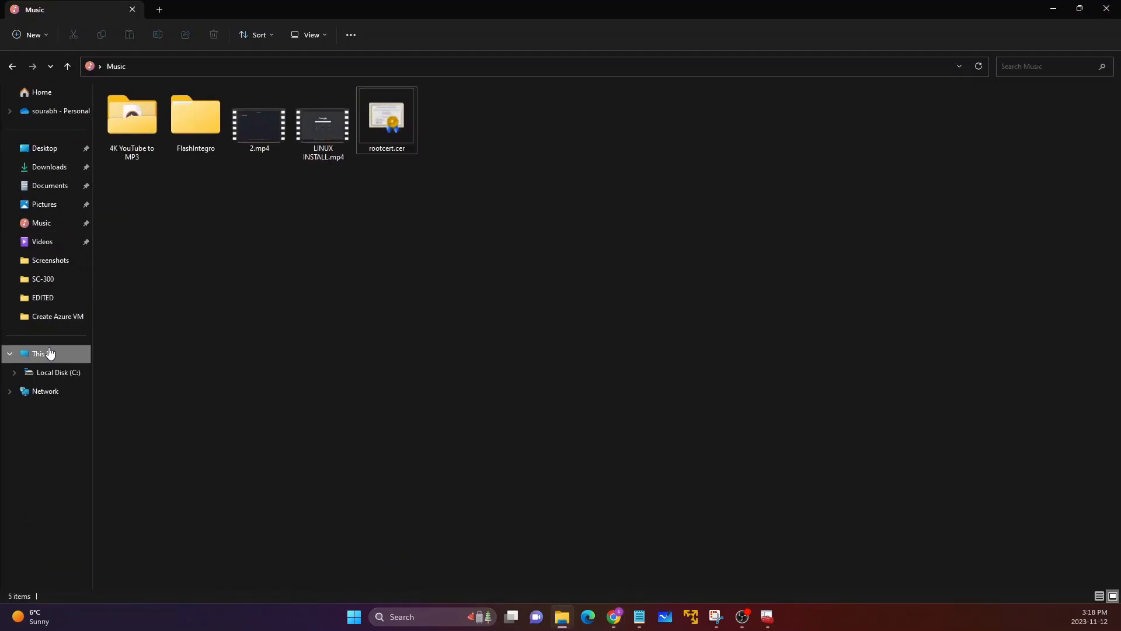
pyautogui.click(50, 169)
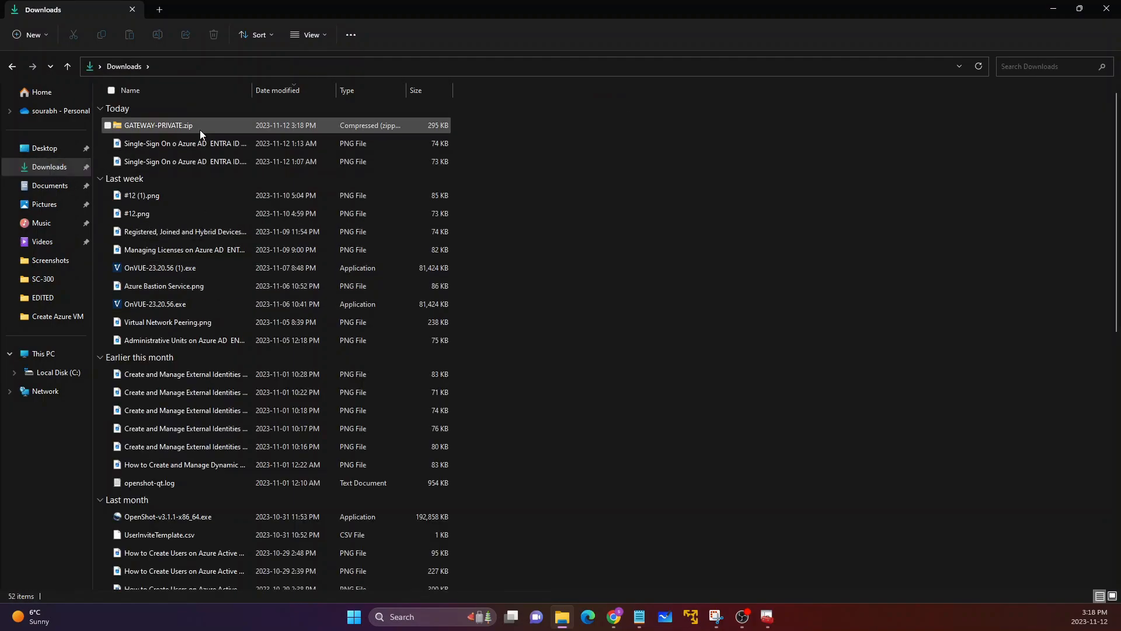
pyautogui.click(193, 126)
pyautogui.rightClick(184, 127)
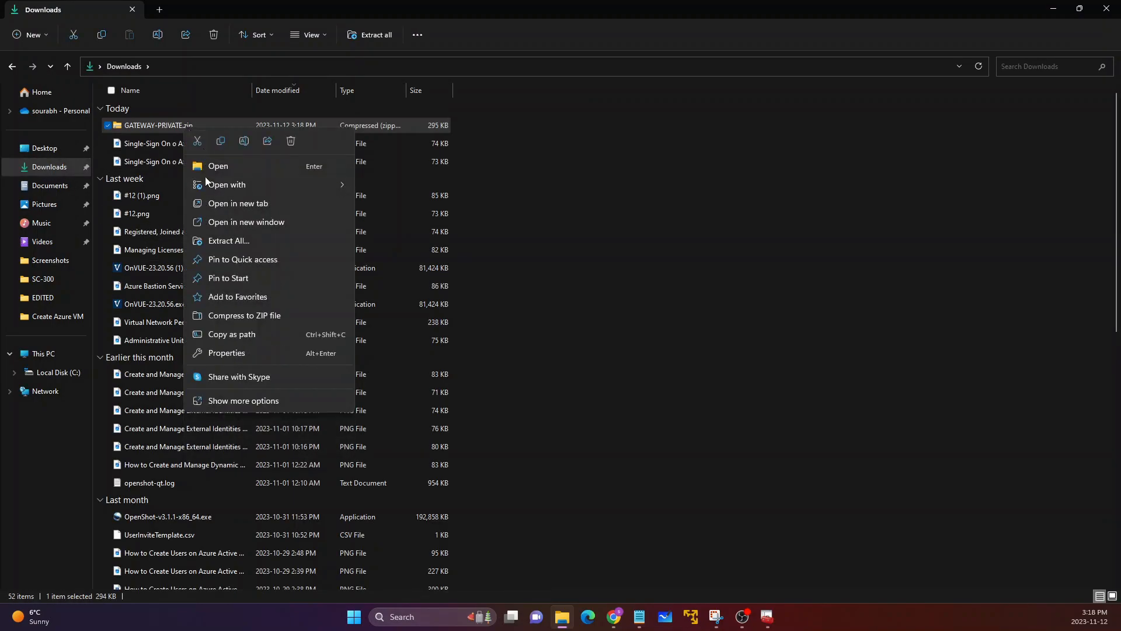
pyautogui.click(217, 240)
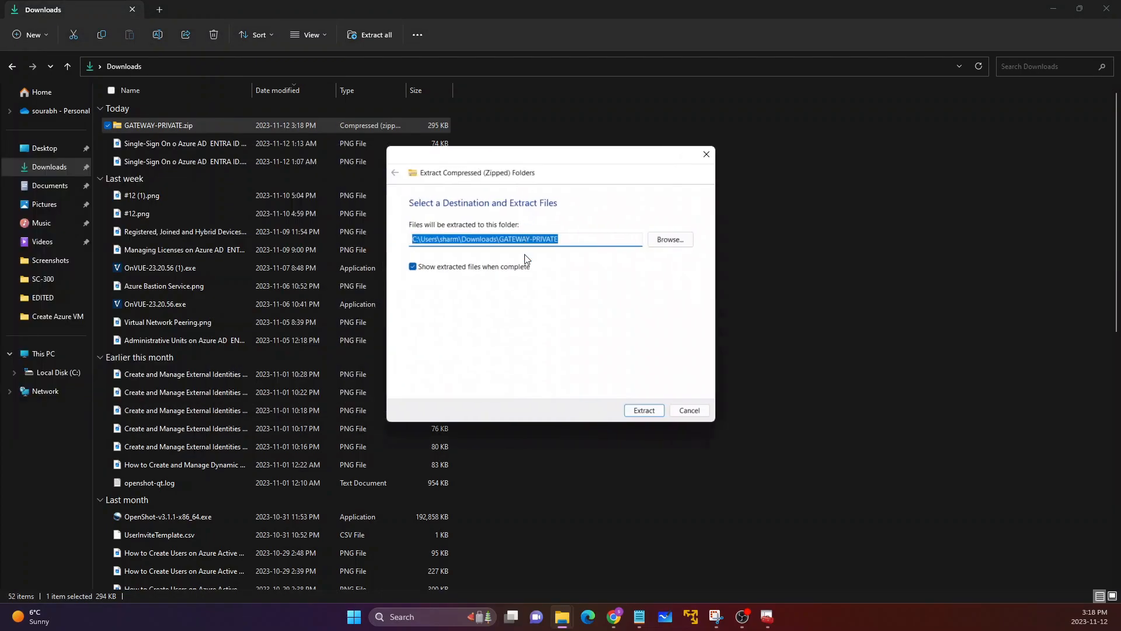
pyautogui.click(637, 411)
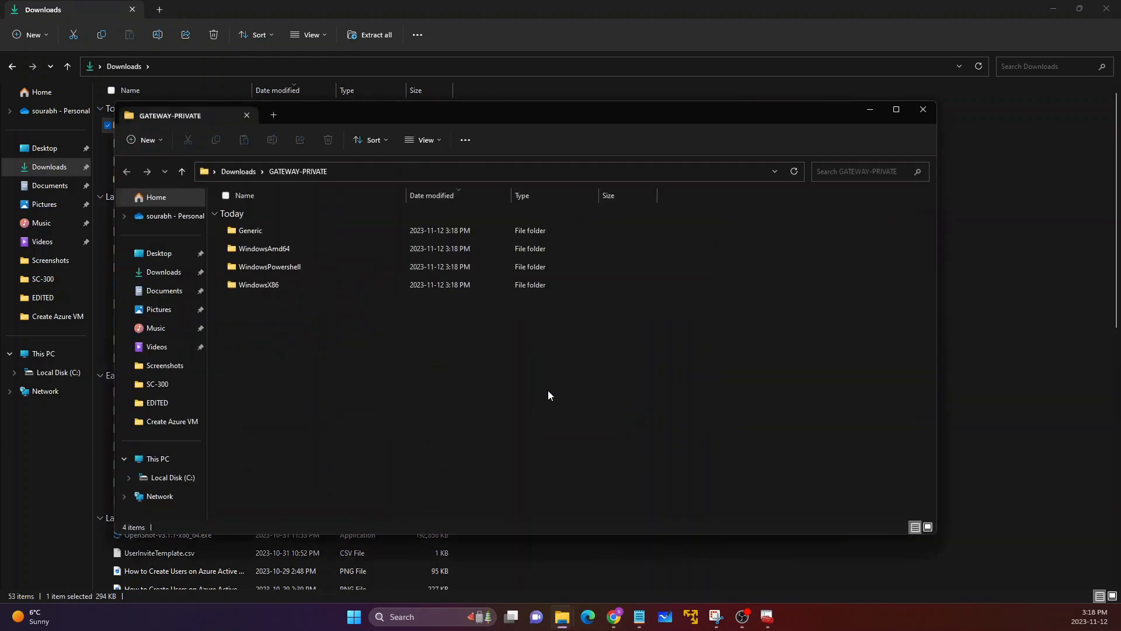
# Step: Look over the extracted client folders and open WindowsAmd64
pyautogui.moveTo(289, 313); pyautogui.dragTo(281, 286)
pyautogui.moveTo(266, 223); pyautogui.dragTo(265, 222)
pyautogui.click(276, 308)
pyautogui.click(268, 288)
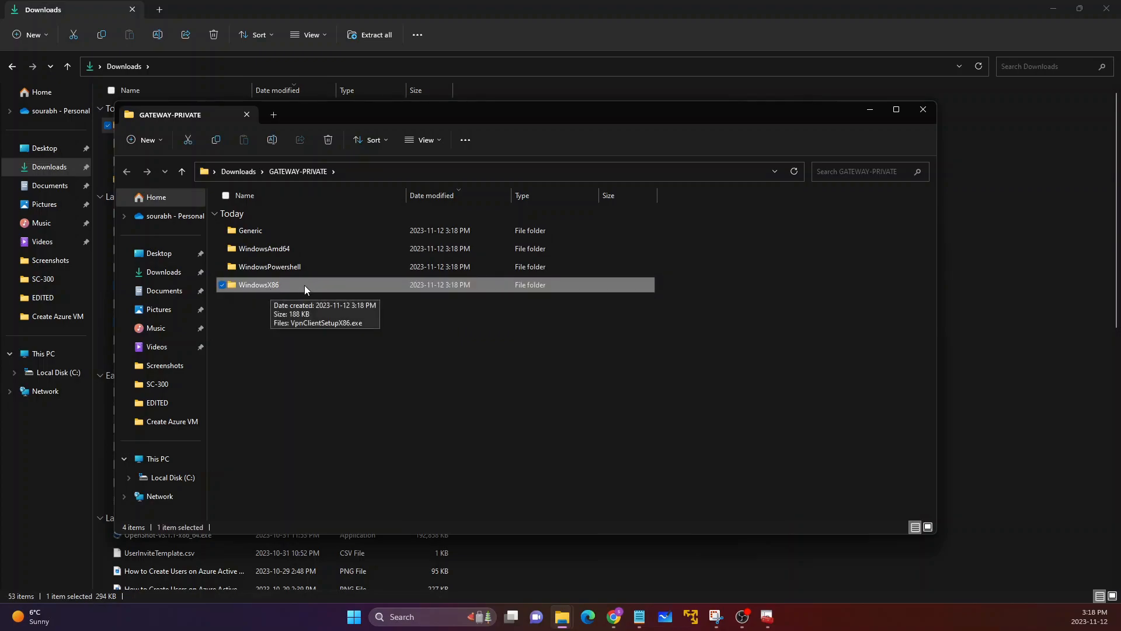
pyautogui.click(286, 270)
pyautogui.click(270, 249)
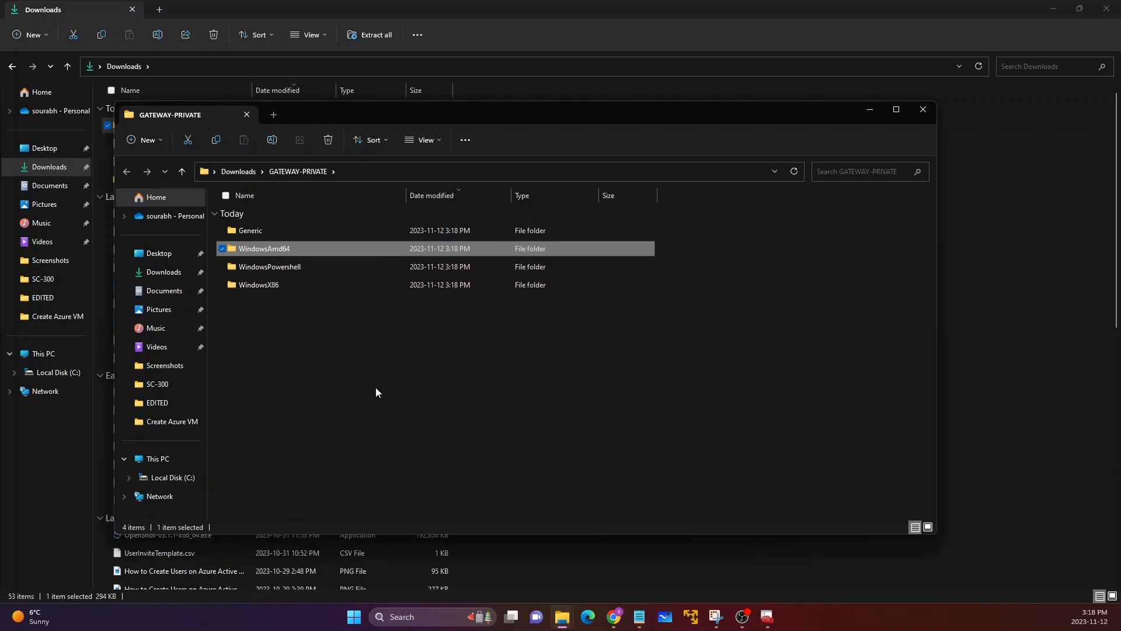
pyautogui.doubleClick(275, 250)
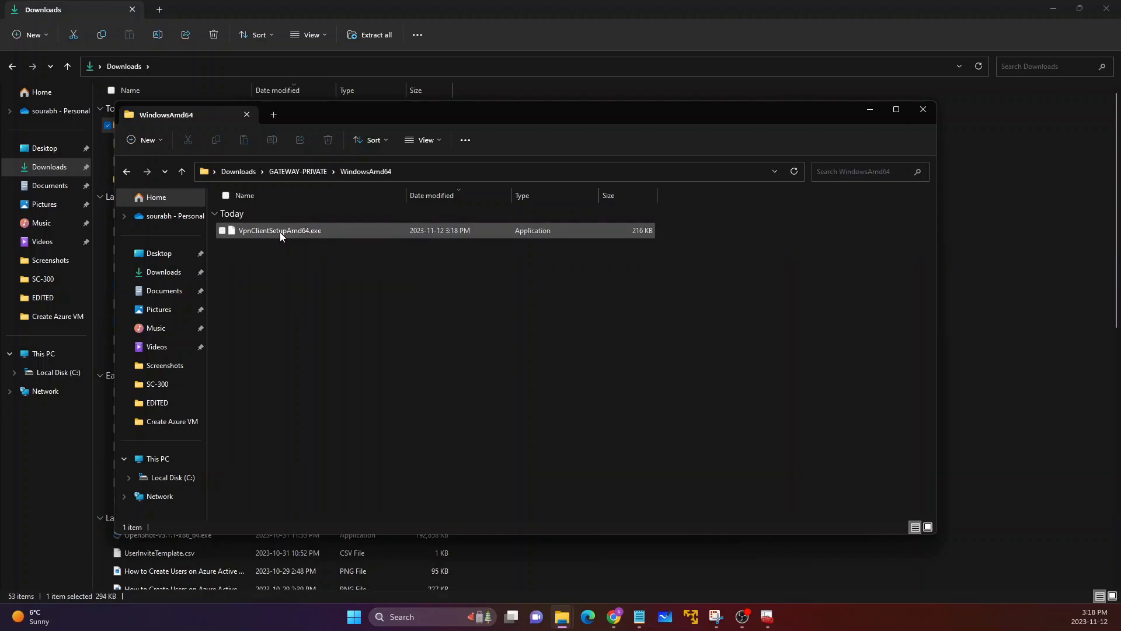
# Step: Run VpnClientSetupAmd64.exe despite the SmartScreen block and agree to install the VPN client for PRIVATE
pyautogui.doubleClick(280, 231)
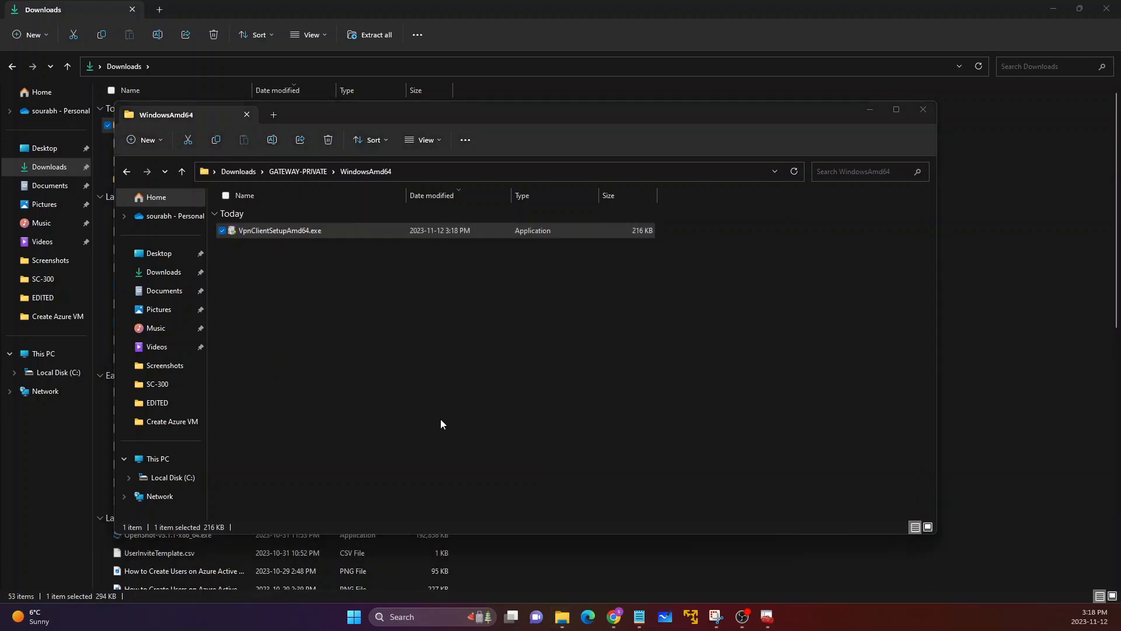
pyautogui.rightClick(298, 231)
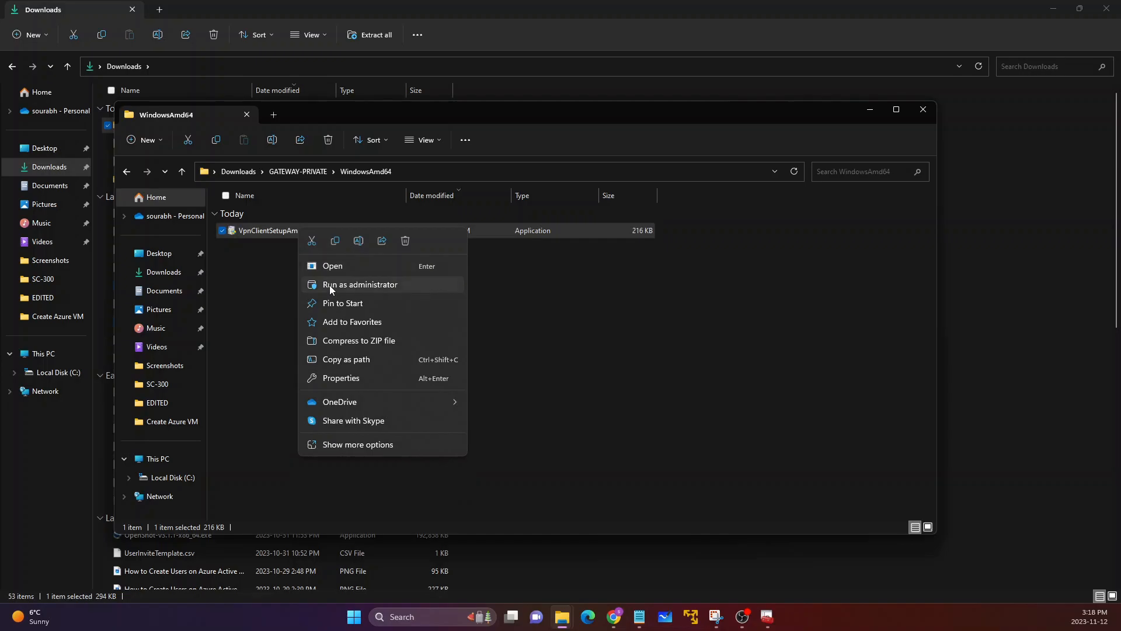
pyautogui.click(332, 267)
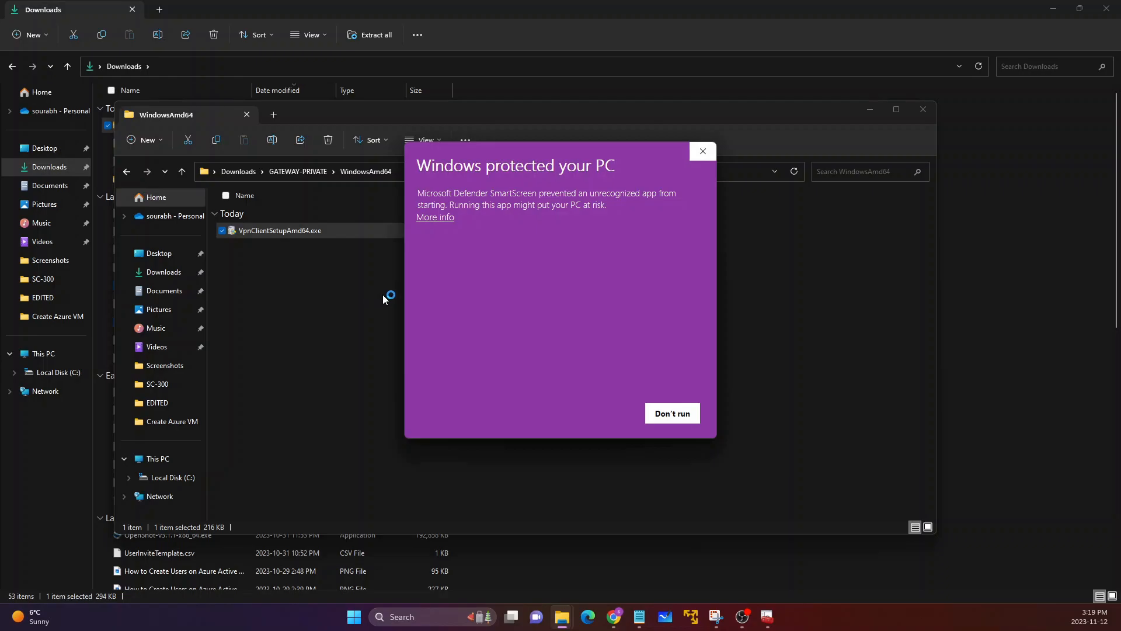
pyautogui.click(443, 218)
pyautogui.click(603, 414)
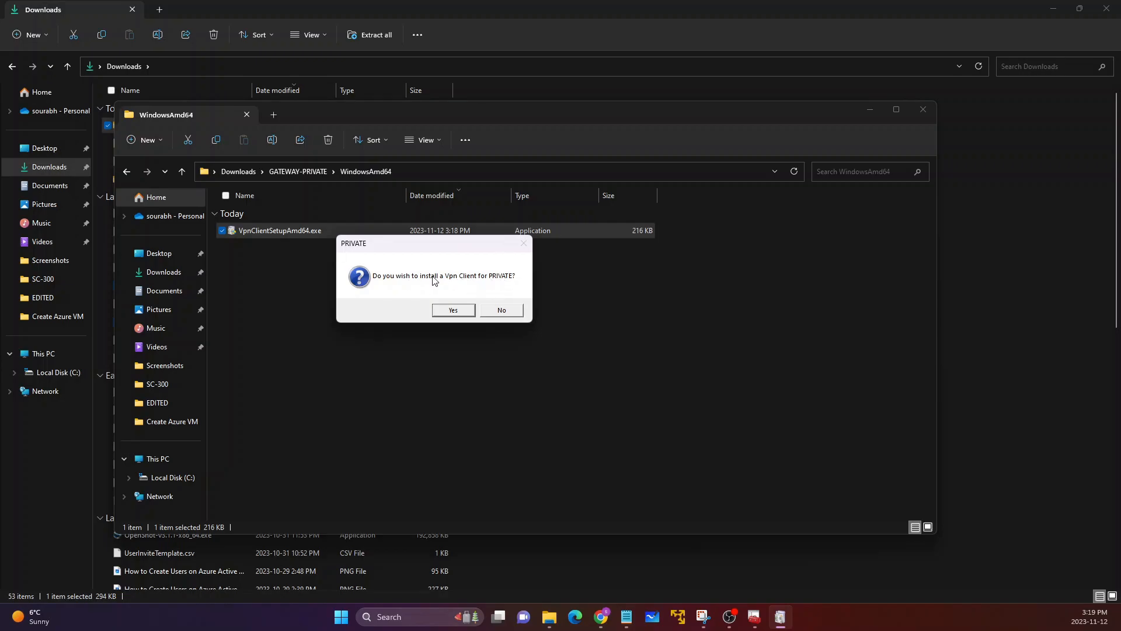
pyautogui.click(448, 310)
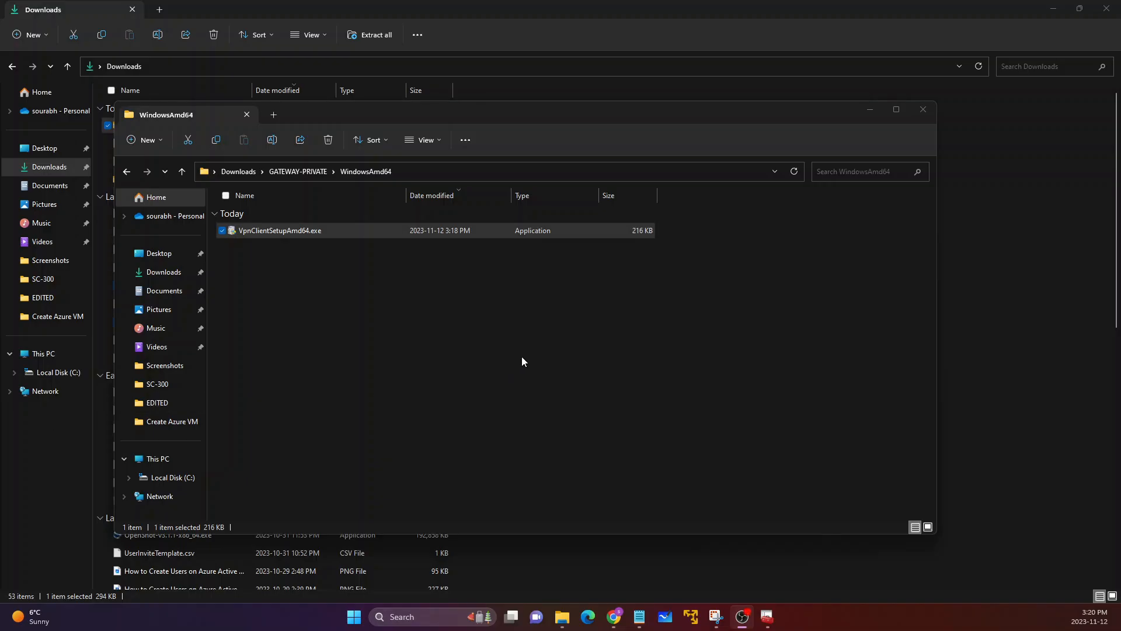
pyautogui.click(518, 354)
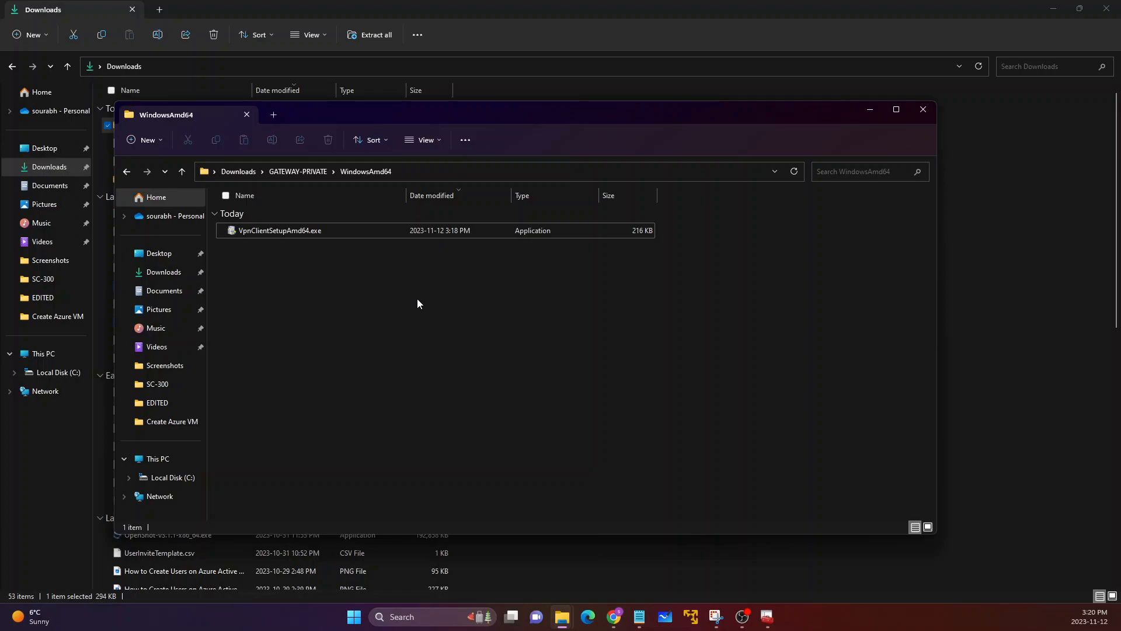
# Step: Search Windows for "vpn" and open VPN settings
pyautogui.click(351, 618)
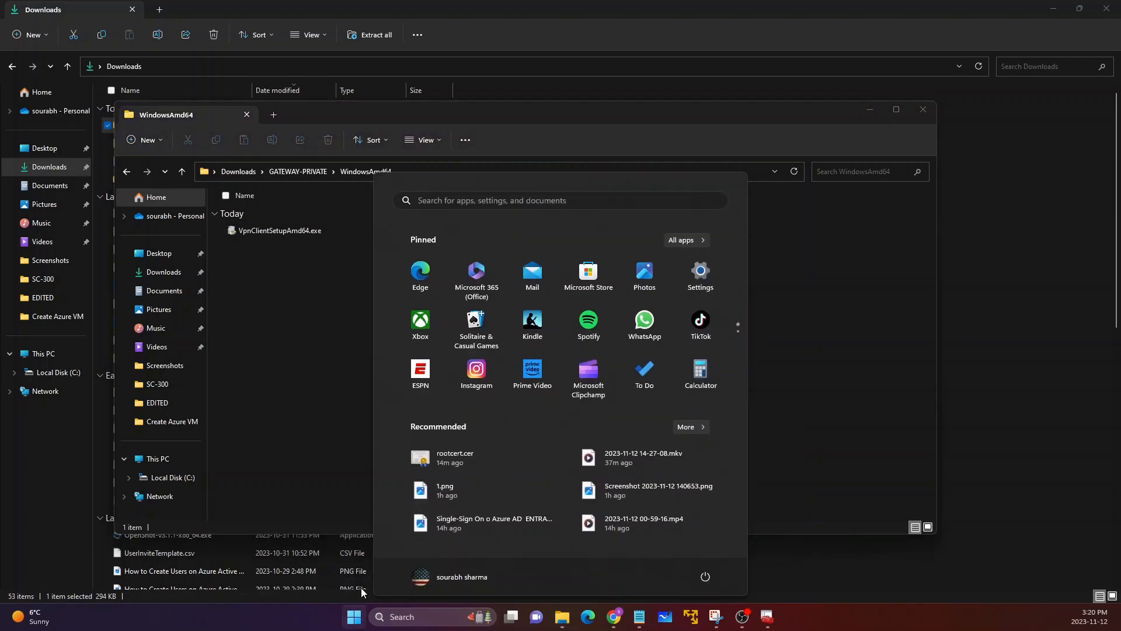
pyautogui.click(521, 201)
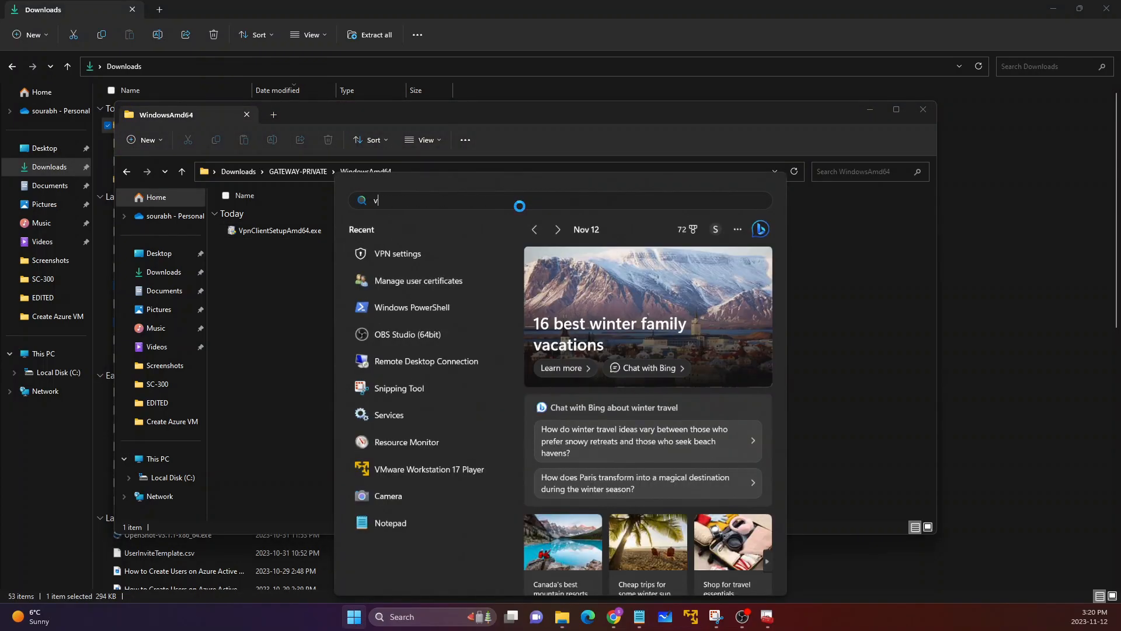
pyautogui.write('vpn')
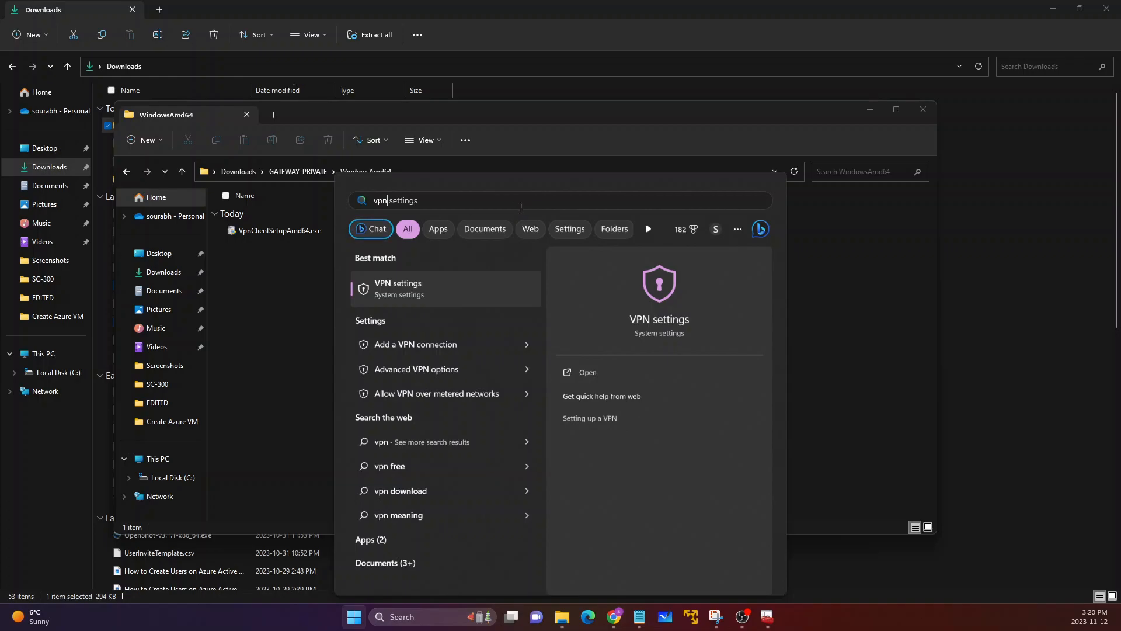
pyautogui.click(464, 289)
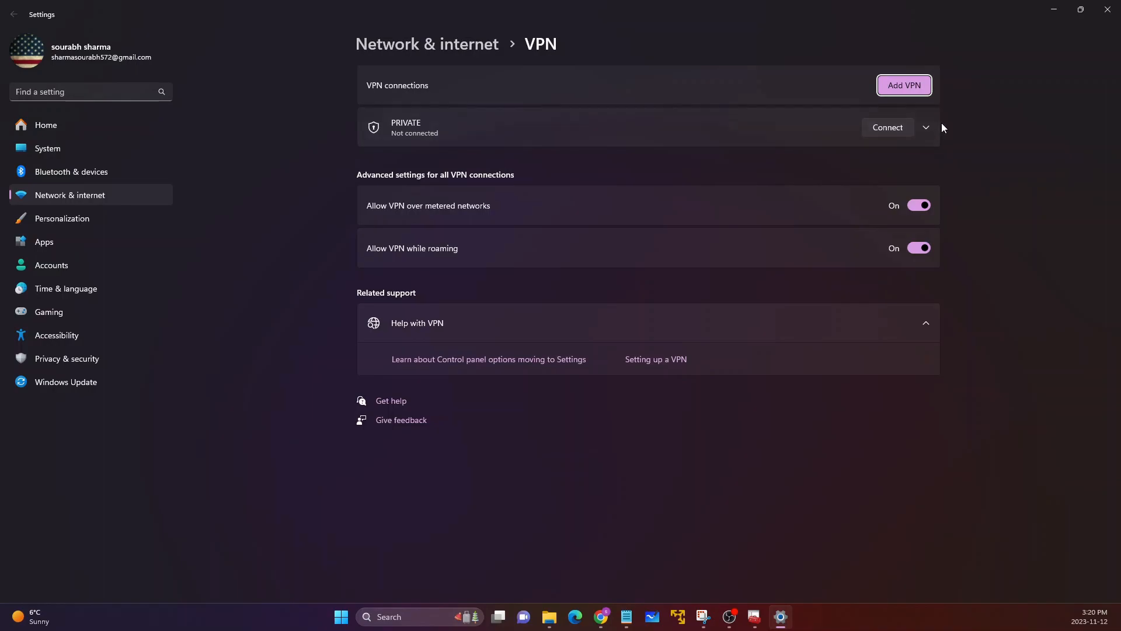
# Step: Connect the PRIVATE VPN, allowing the elevated routing table update, then view its connection details and minimize Settings
pyautogui.click(926, 126)
pyautogui.click(889, 133)
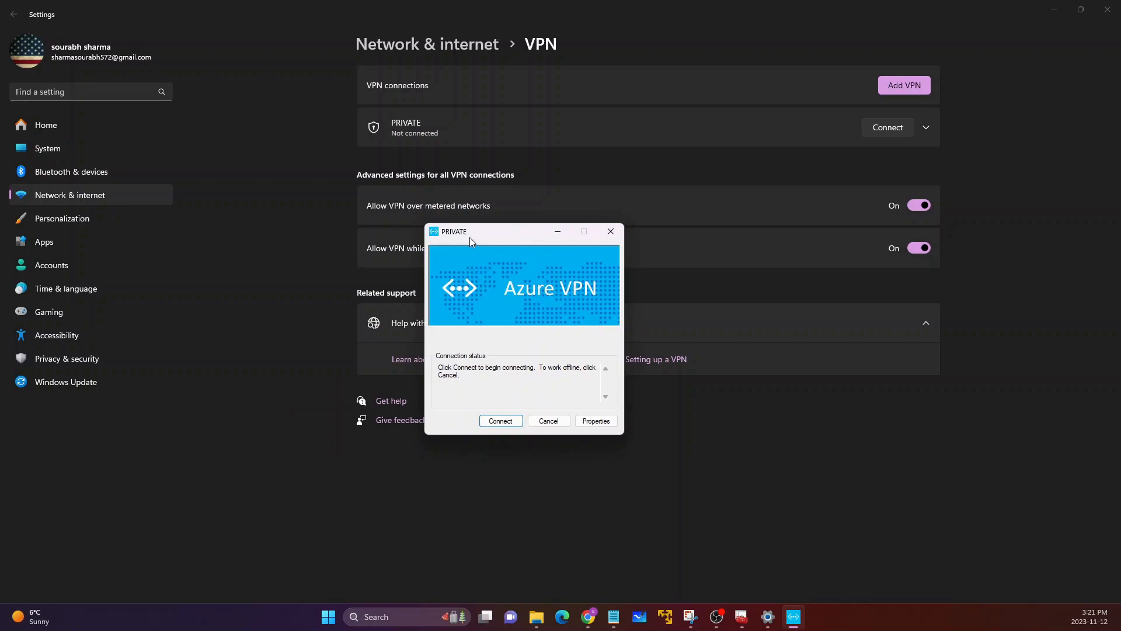
pyautogui.moveTo(470, 237); pyautogui.dragTo(505, 201)
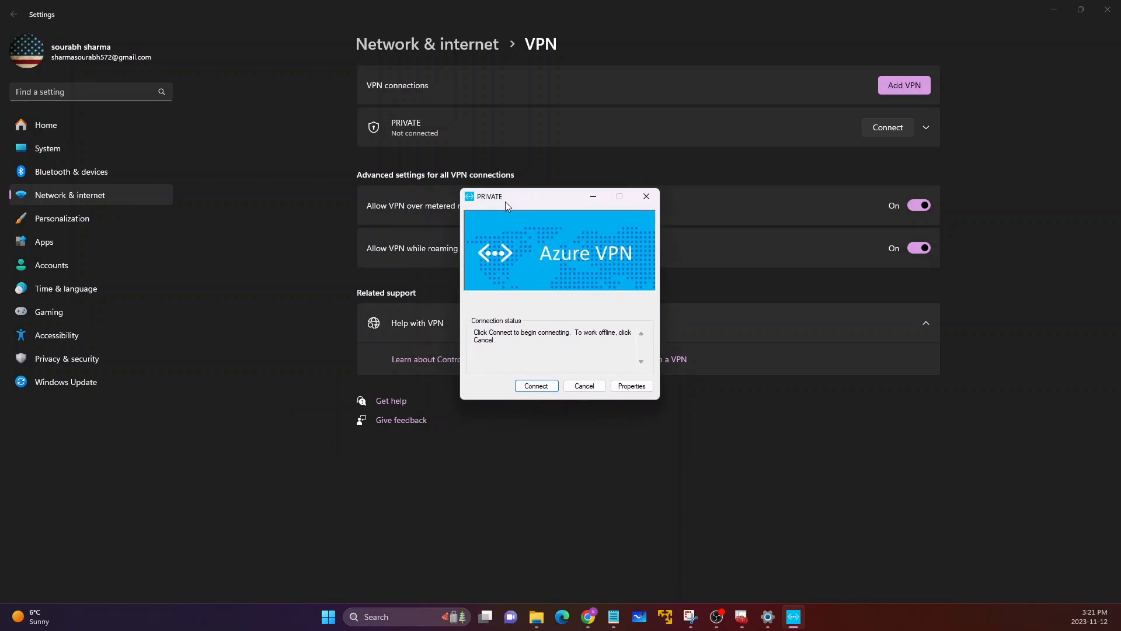
pyautogui.click(532, 392)
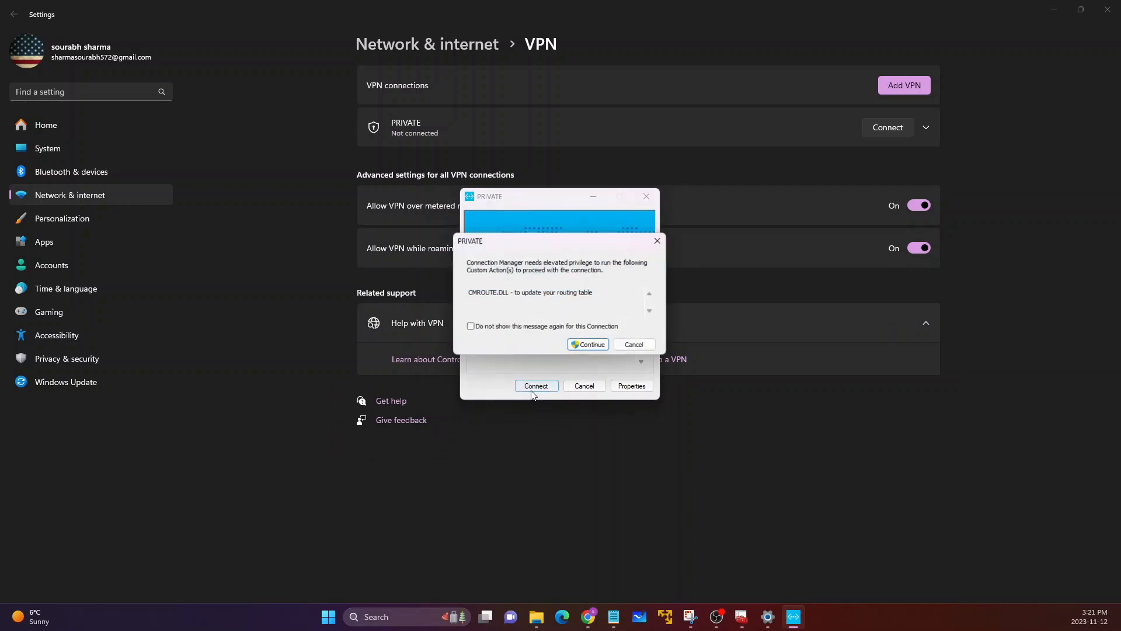
pyautogui.click(596, 346)
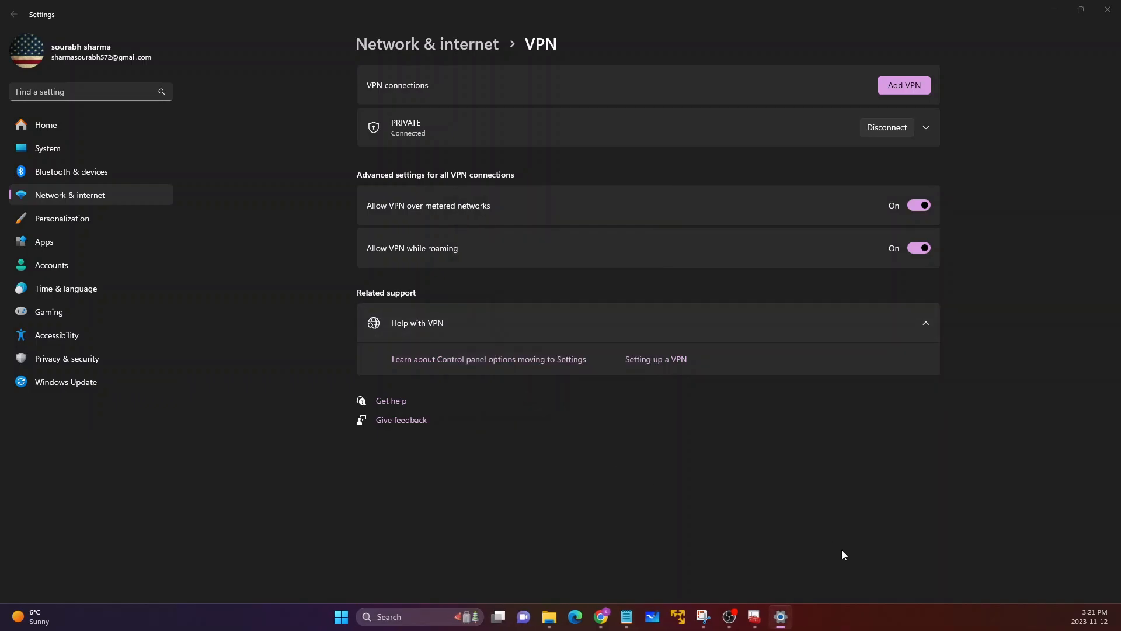
pyautogui.click(927, 125)
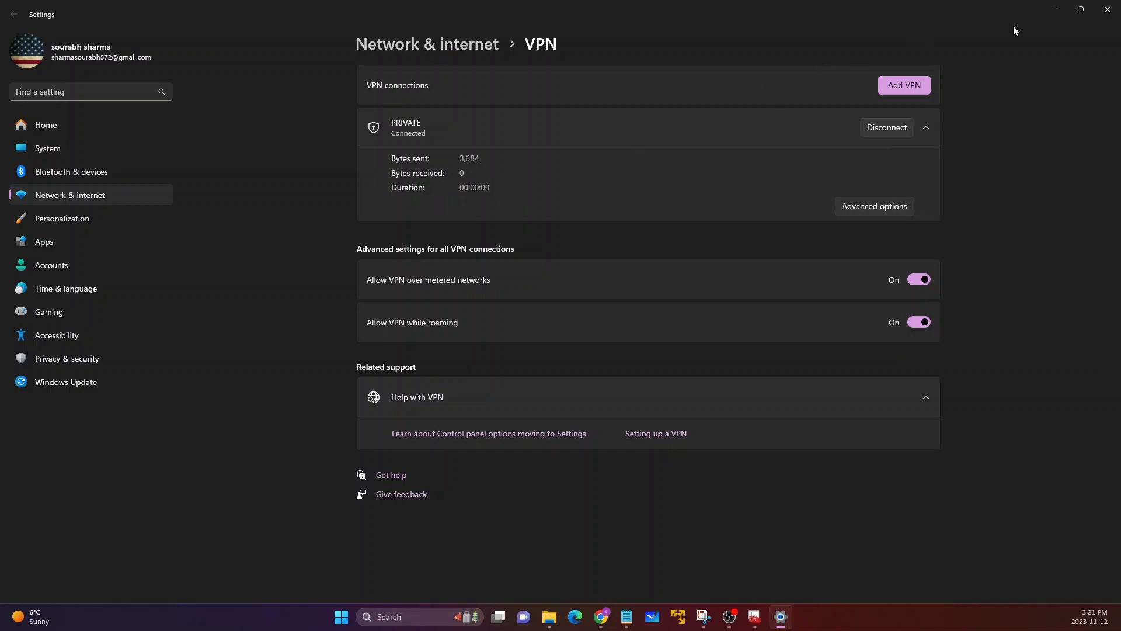
pyautogui.click(1054, 9)
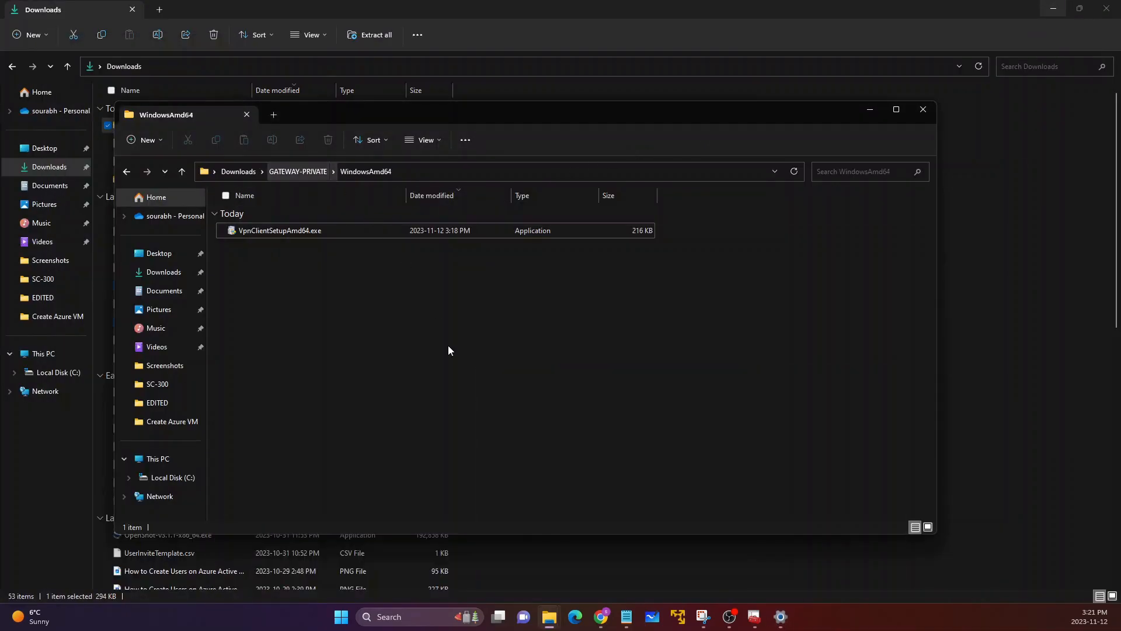
# Step: Switch to Chrome, open the WEB virtual machine from the Azure home page and copy its private IP address
pyautogui.click(607, 624)
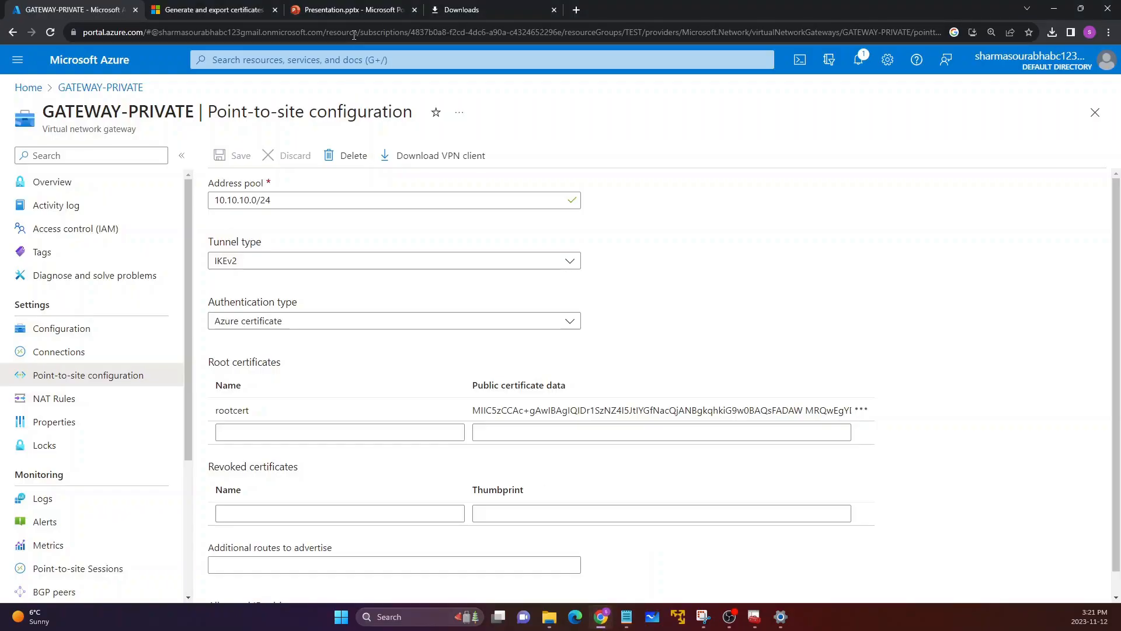
pyautogui.click(230, 7)
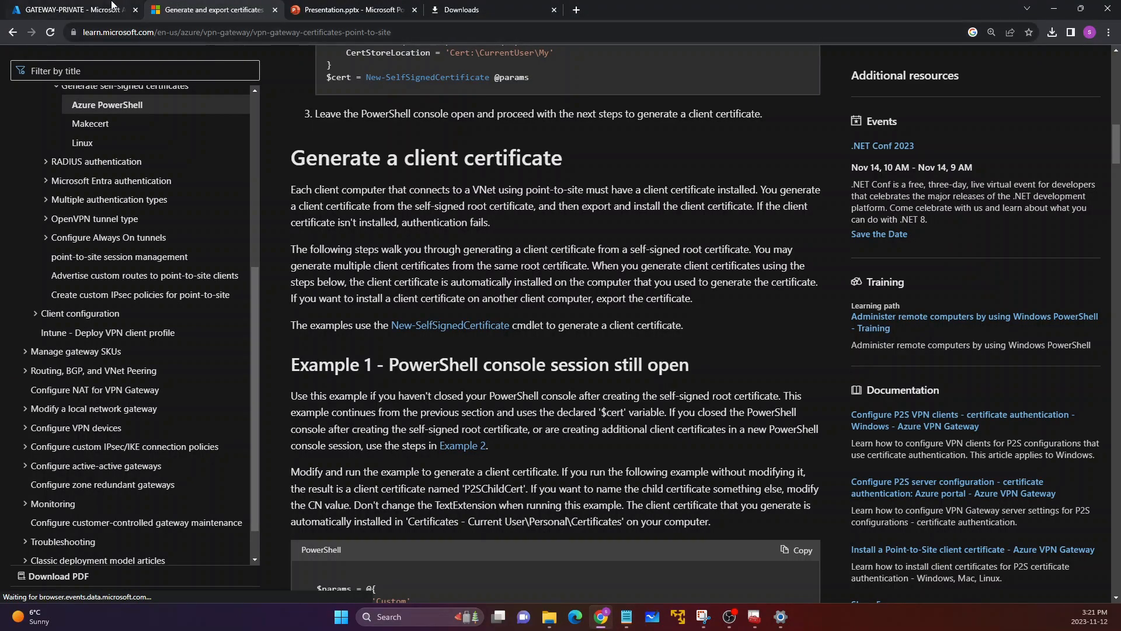
pyautogui.click(93, 7)
pyautogui.click(28, 87)
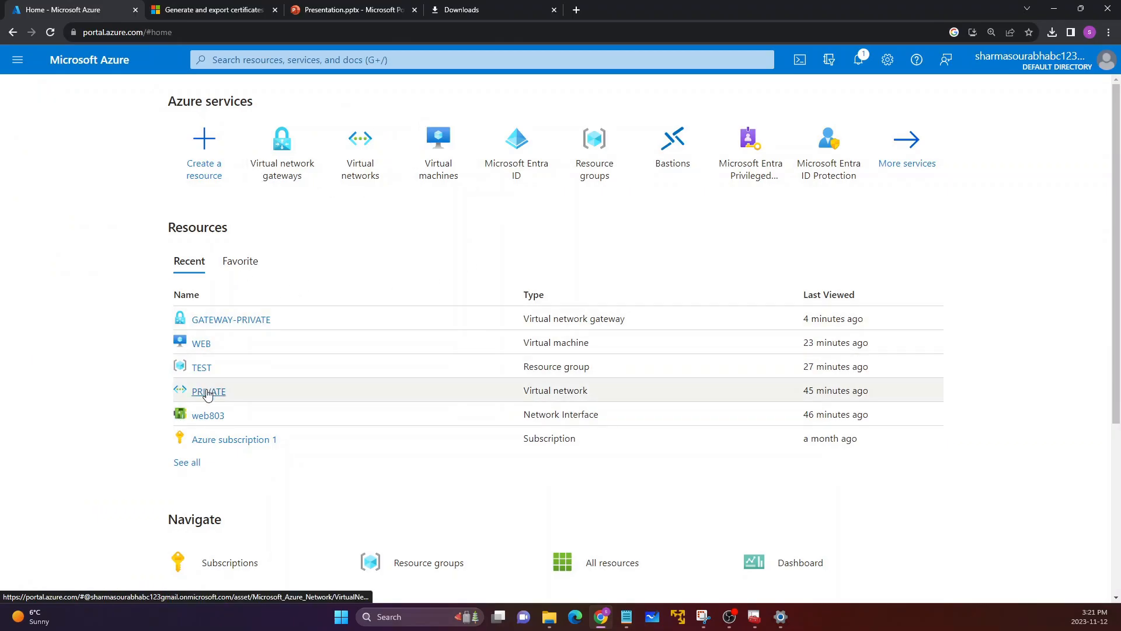
pyautogui.click(201, 345)
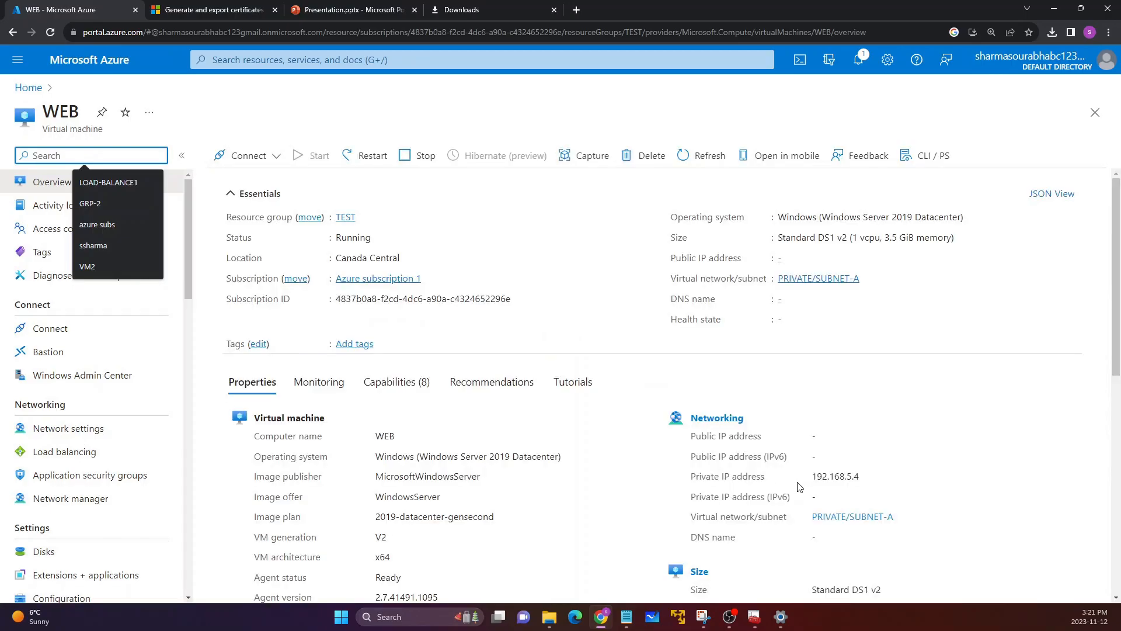
pyautogui.moveTo(813, 478); pyautogui.dragTo(865, 480)
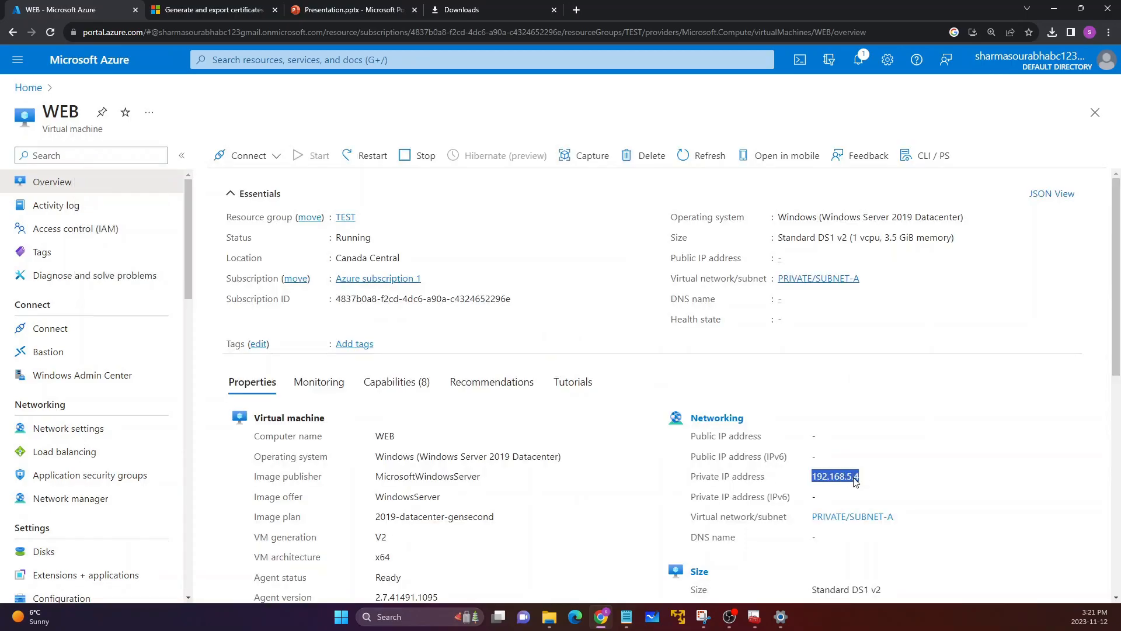
pyautogui.rightClick(854, 480)
pyautogui.click(850, 374)
# Step: Load 192.168.5.4 in place of the certificate documentation, check the web page's heading and address, and return to the WEB overview
pyautogui.click(223, 13)
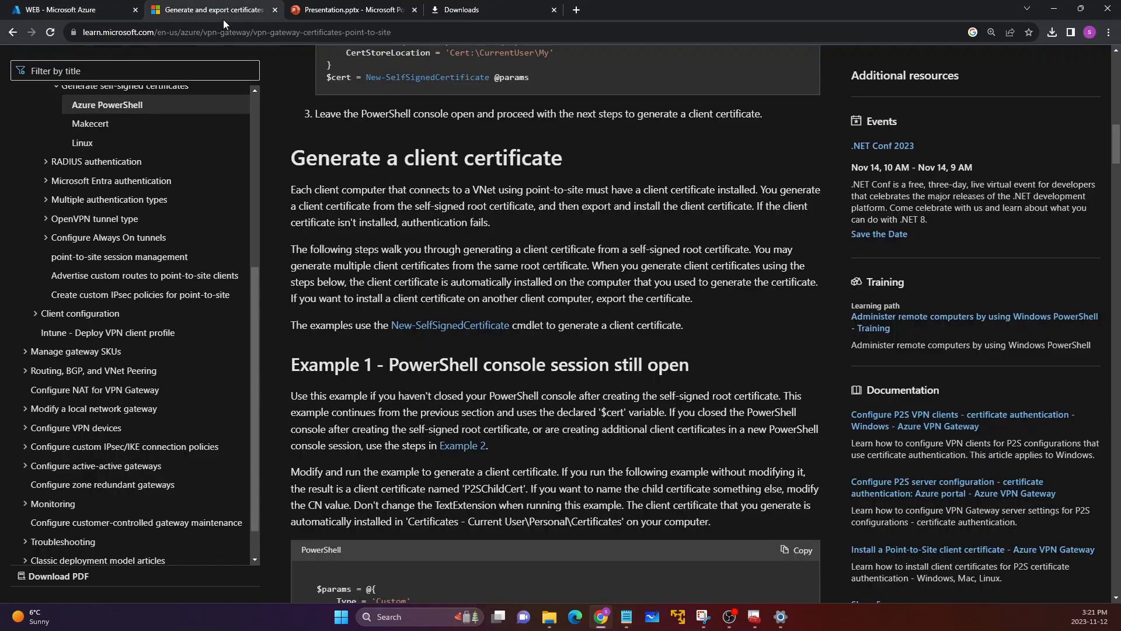
pyautogui.click(220, 31)
pyautogui.hotkey('ctrl', 'v')
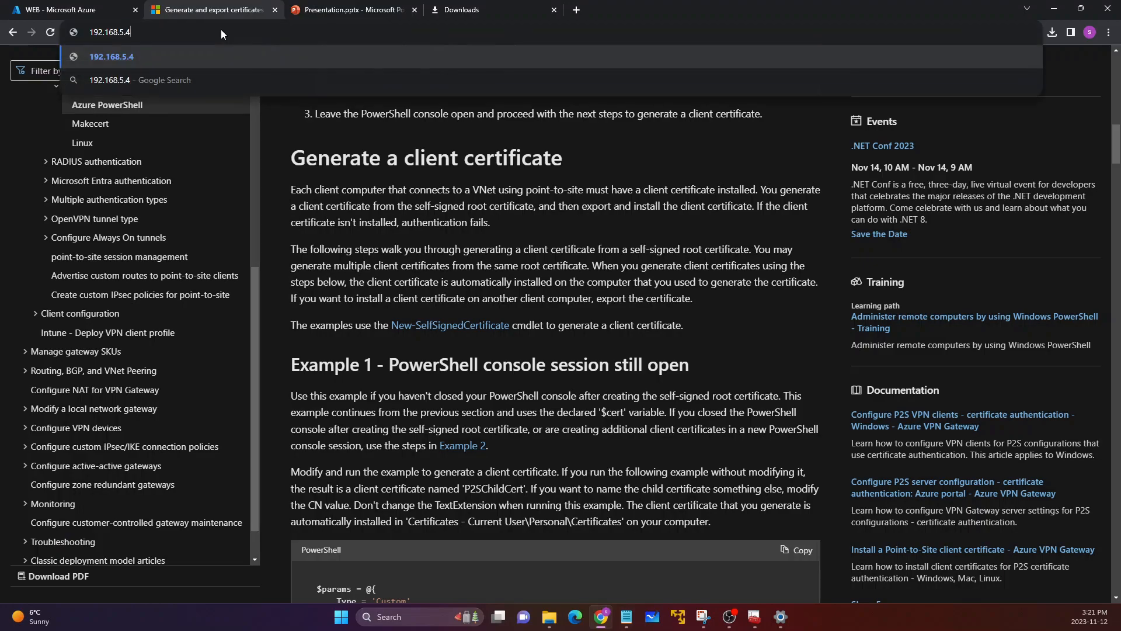
pyautogui.press('Return')
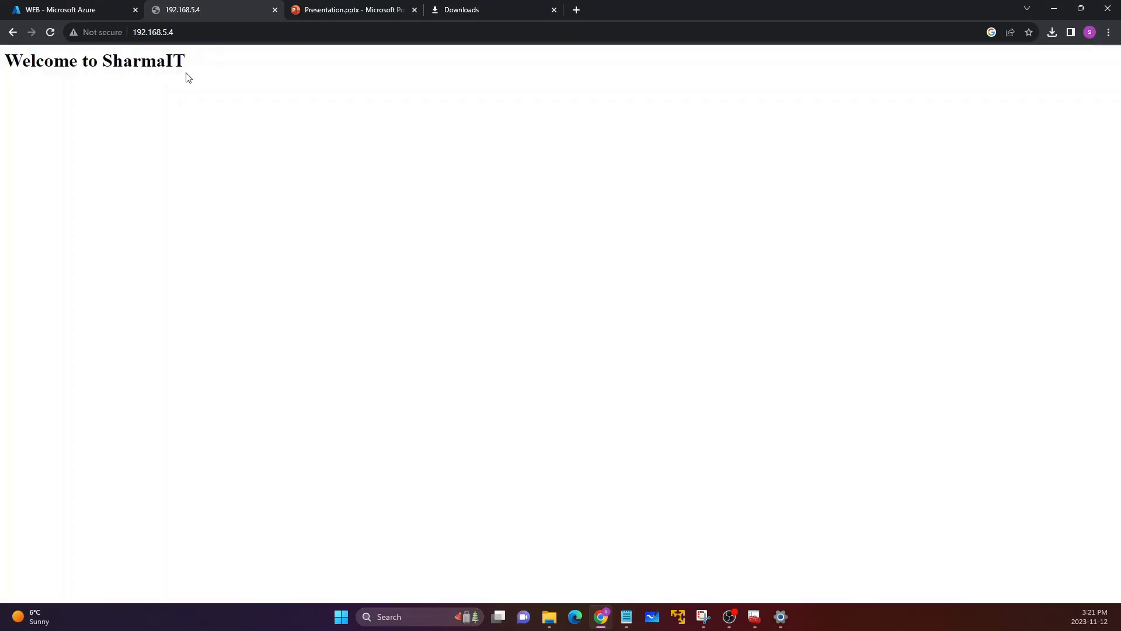
pyautogui.moveTo(185, 70); pyautogui.dragTo(35, 71)
pyautogui.click(139, 33)
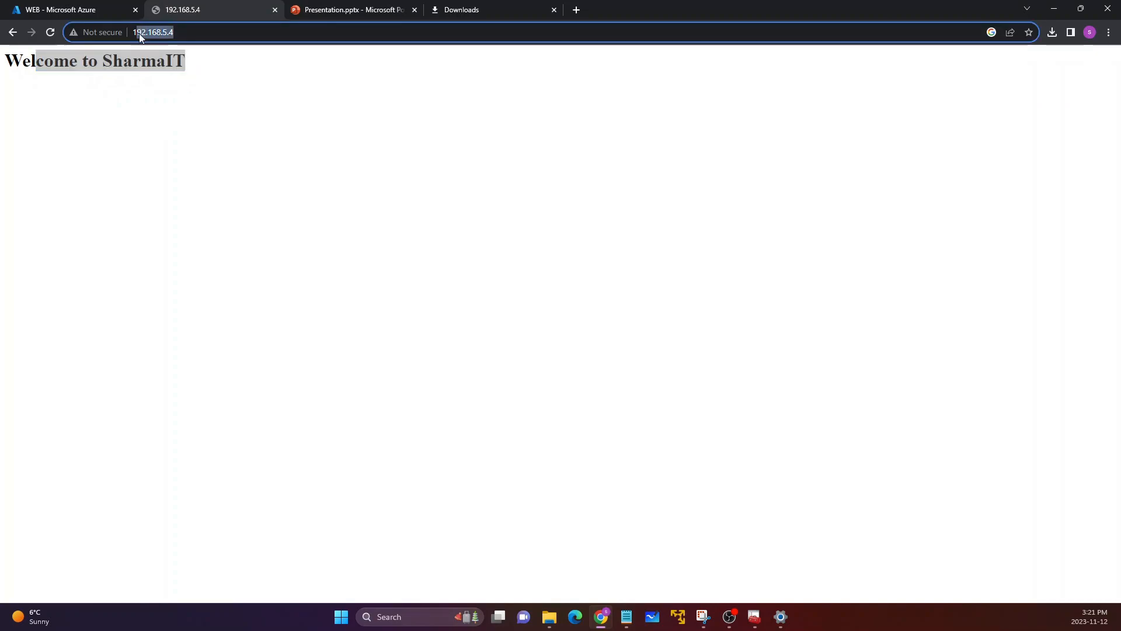
pyautogui.click(193, 64)
pyautogui.moveTo(193, 64); pyautogui.dragTo(53, 68)
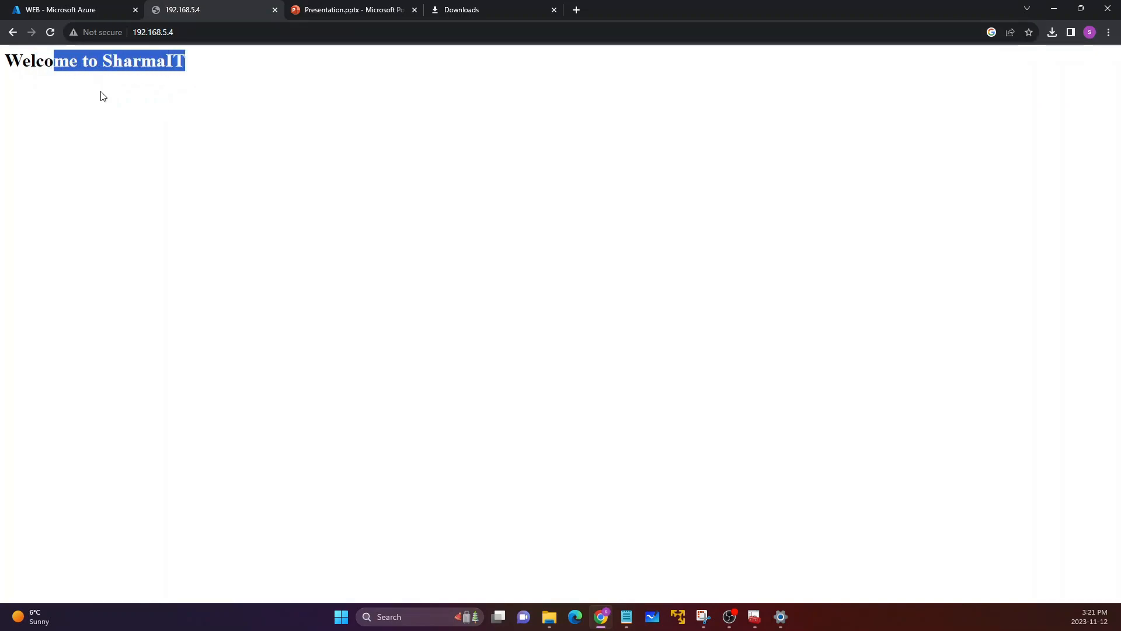
pyautogui.click(81, 6)
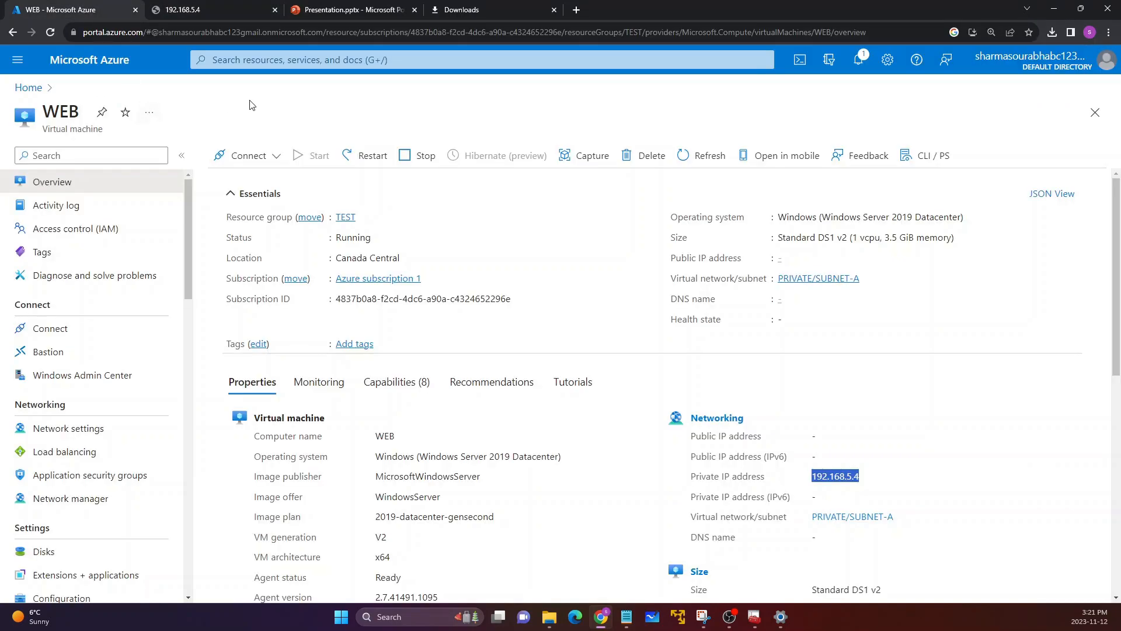